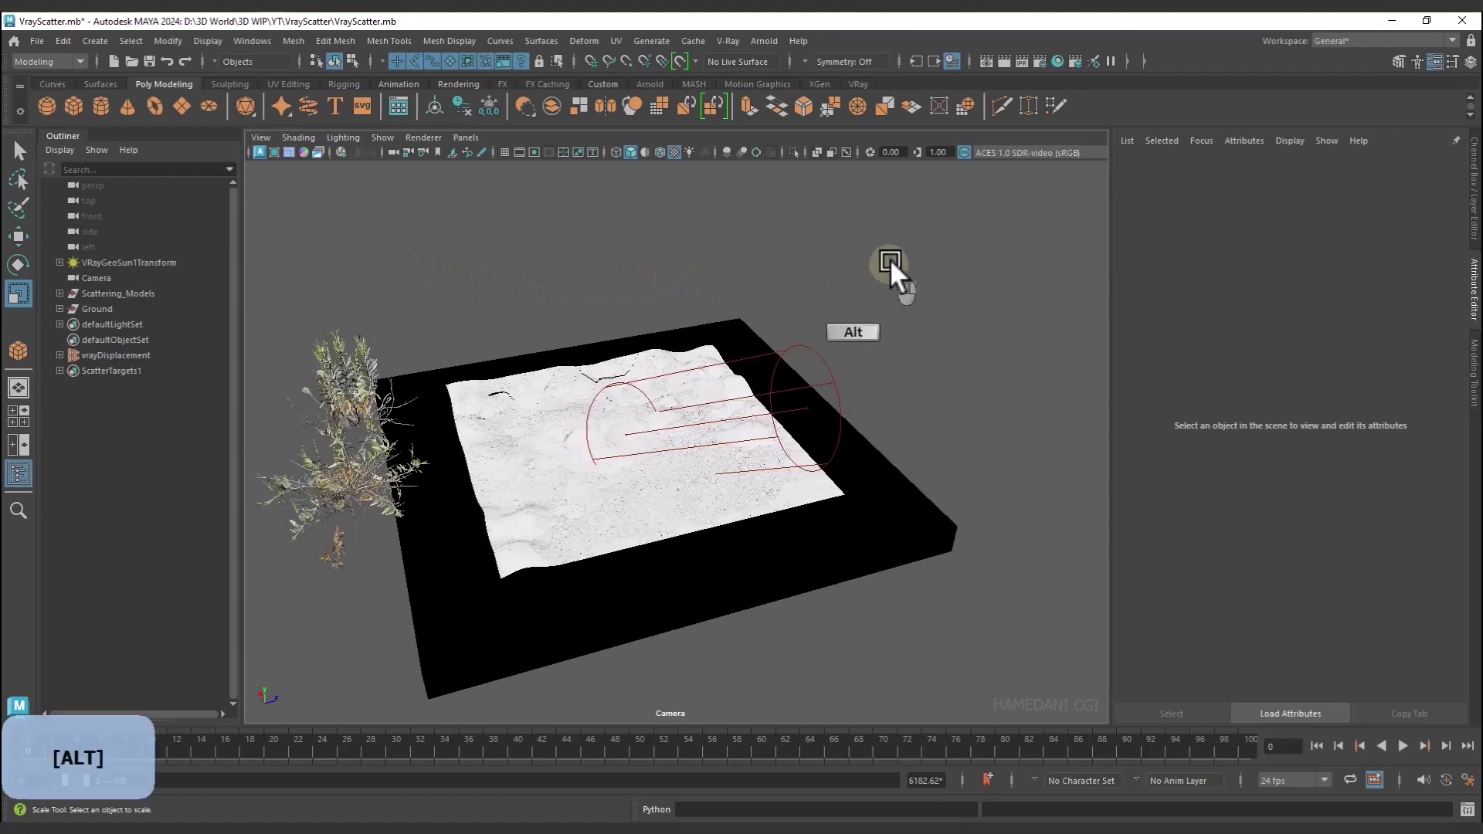
Examine the terrain surface patches and the three plant models from several angles
left_click_drag(889, 261, 745, 258, "alt")
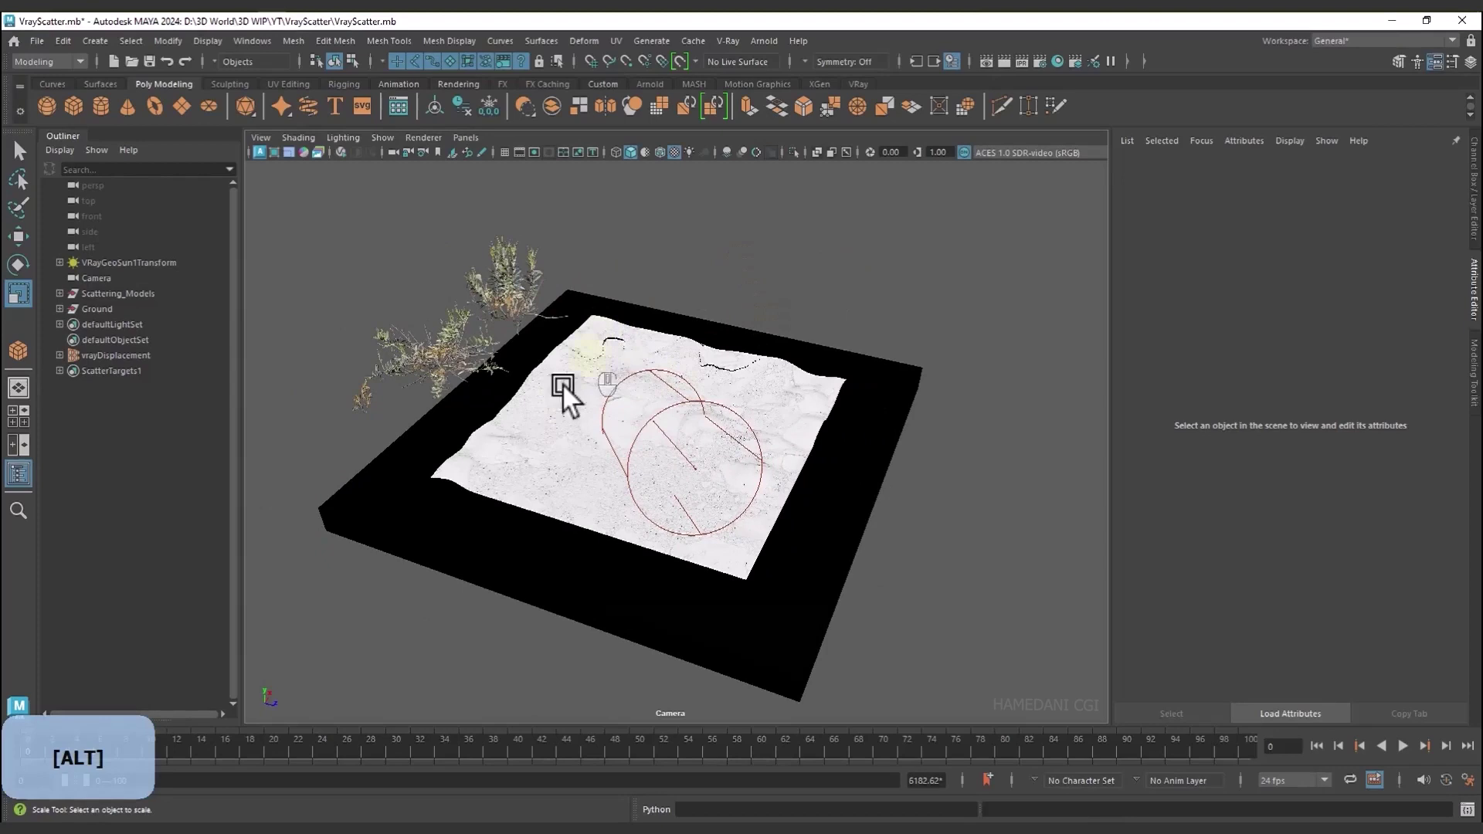
left_click(555, 407)
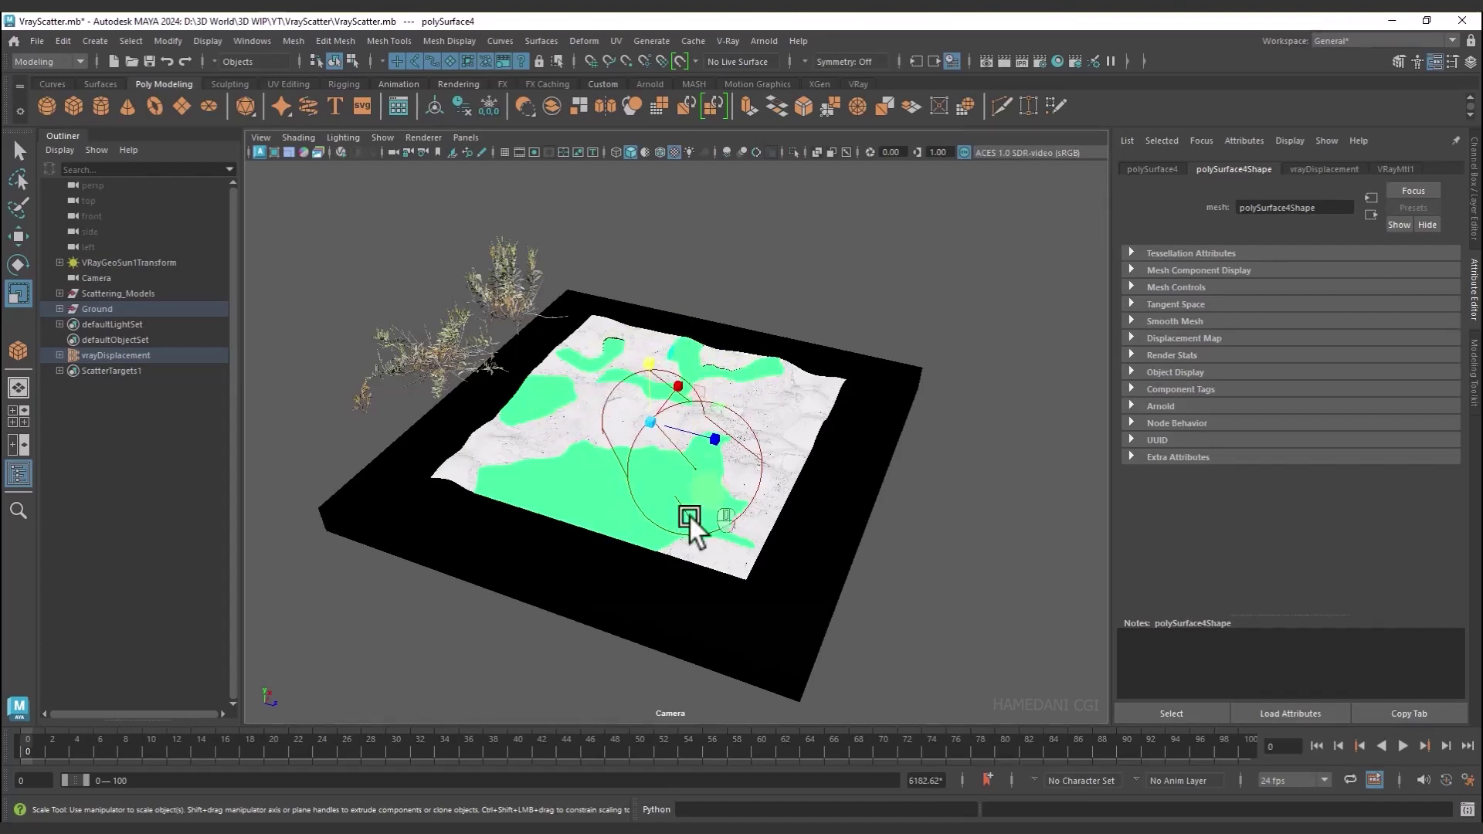
left_click(926, 536)
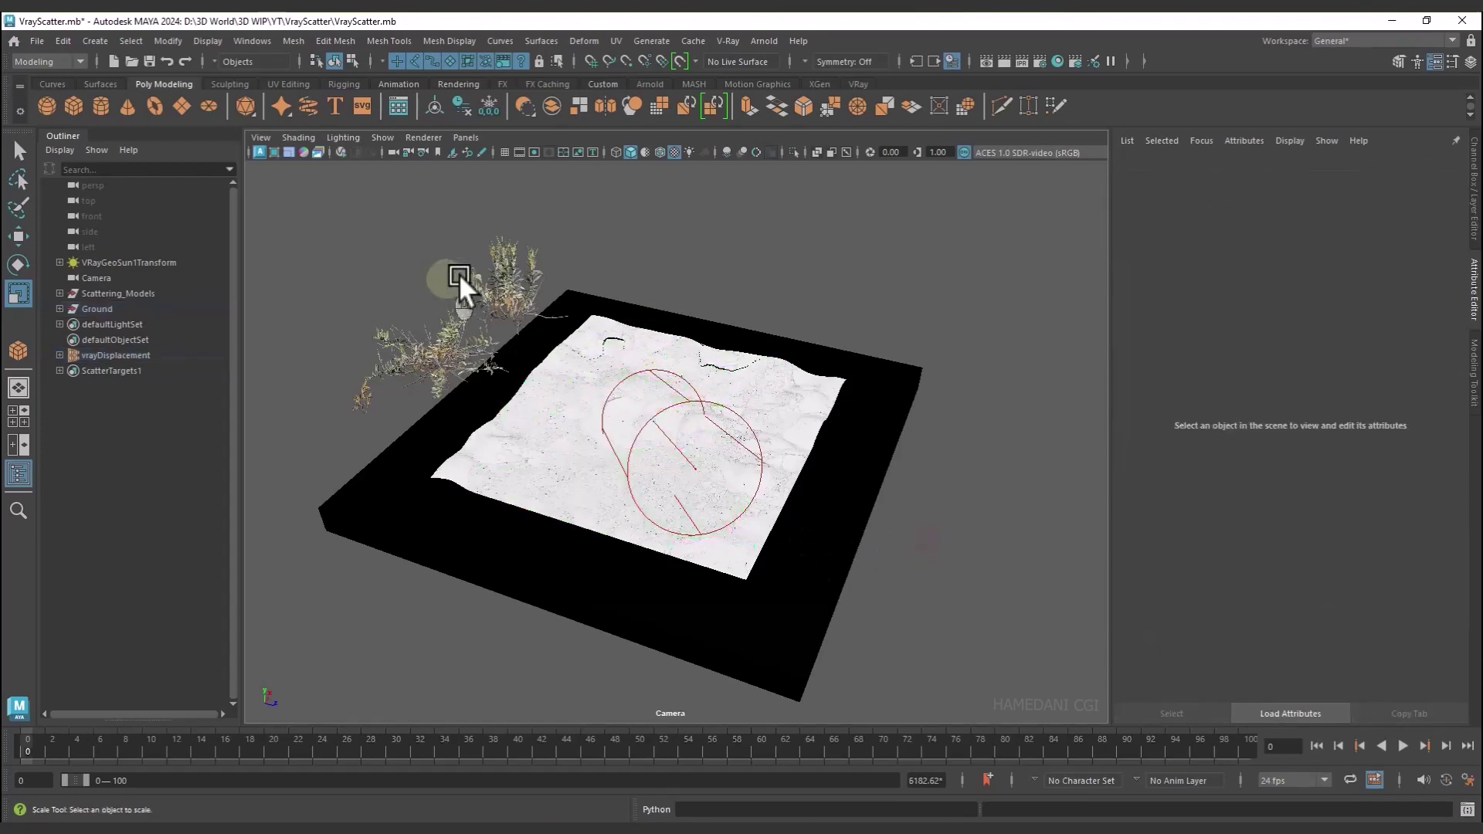
left_click(519, 272)
left_click(462, 325)
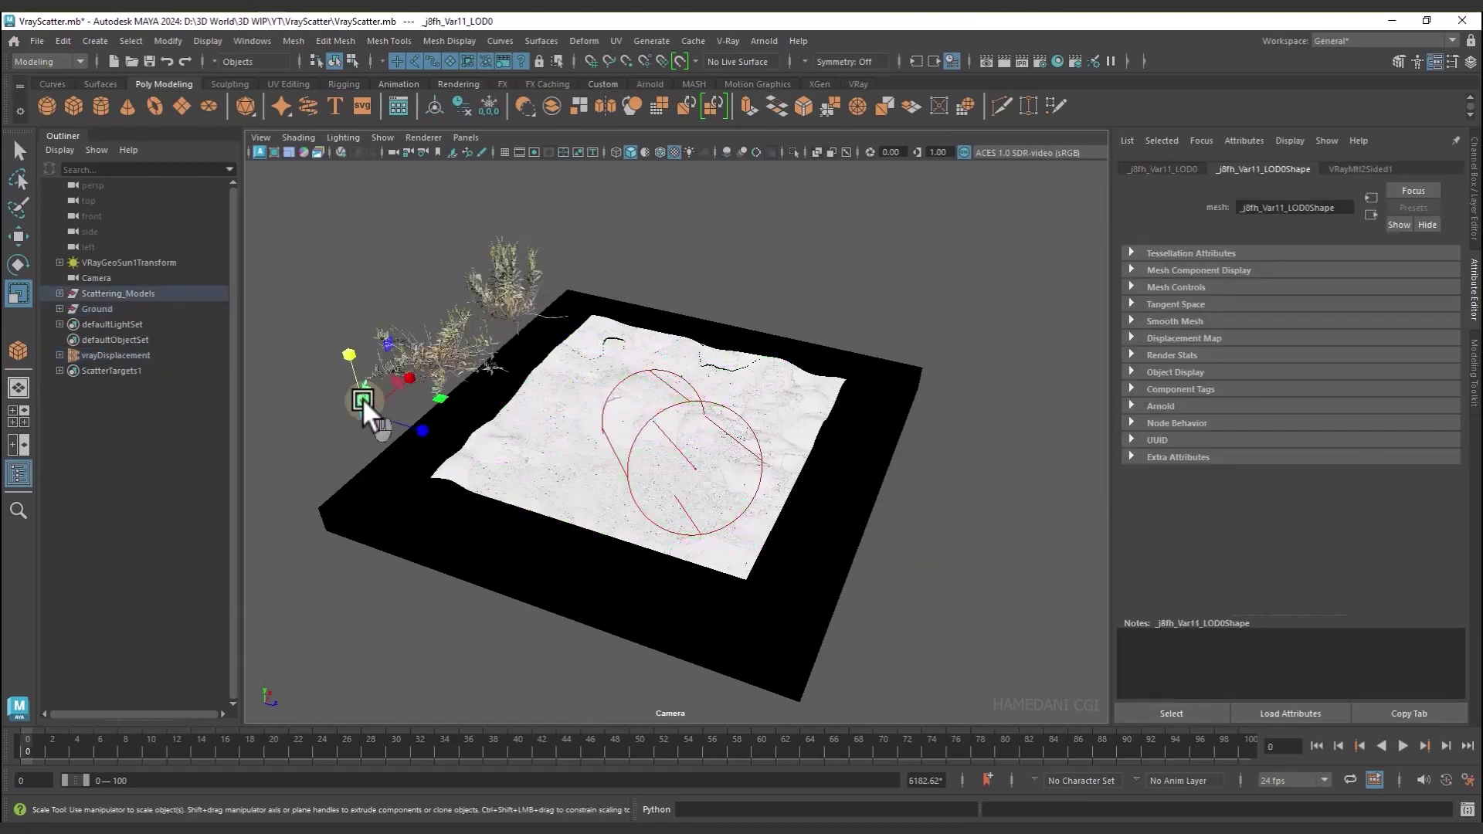
left_click_drag(924, 564, 768, 468, "alt")
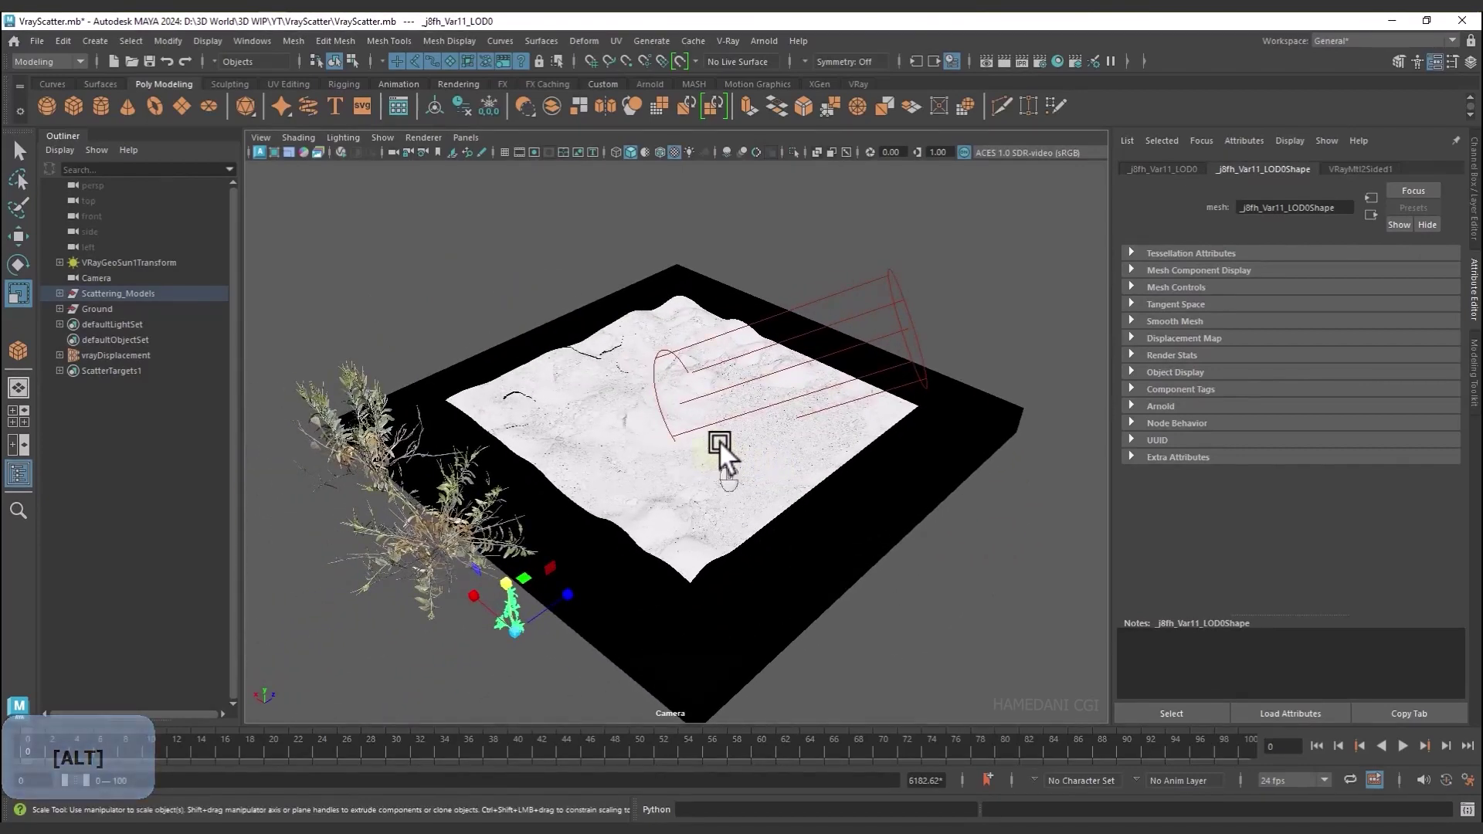
left_click_drag(720, 440, 827, 423, "alt")
Create a Chaos Scatter object and add a new item to its Targets
left_click(729, 42)
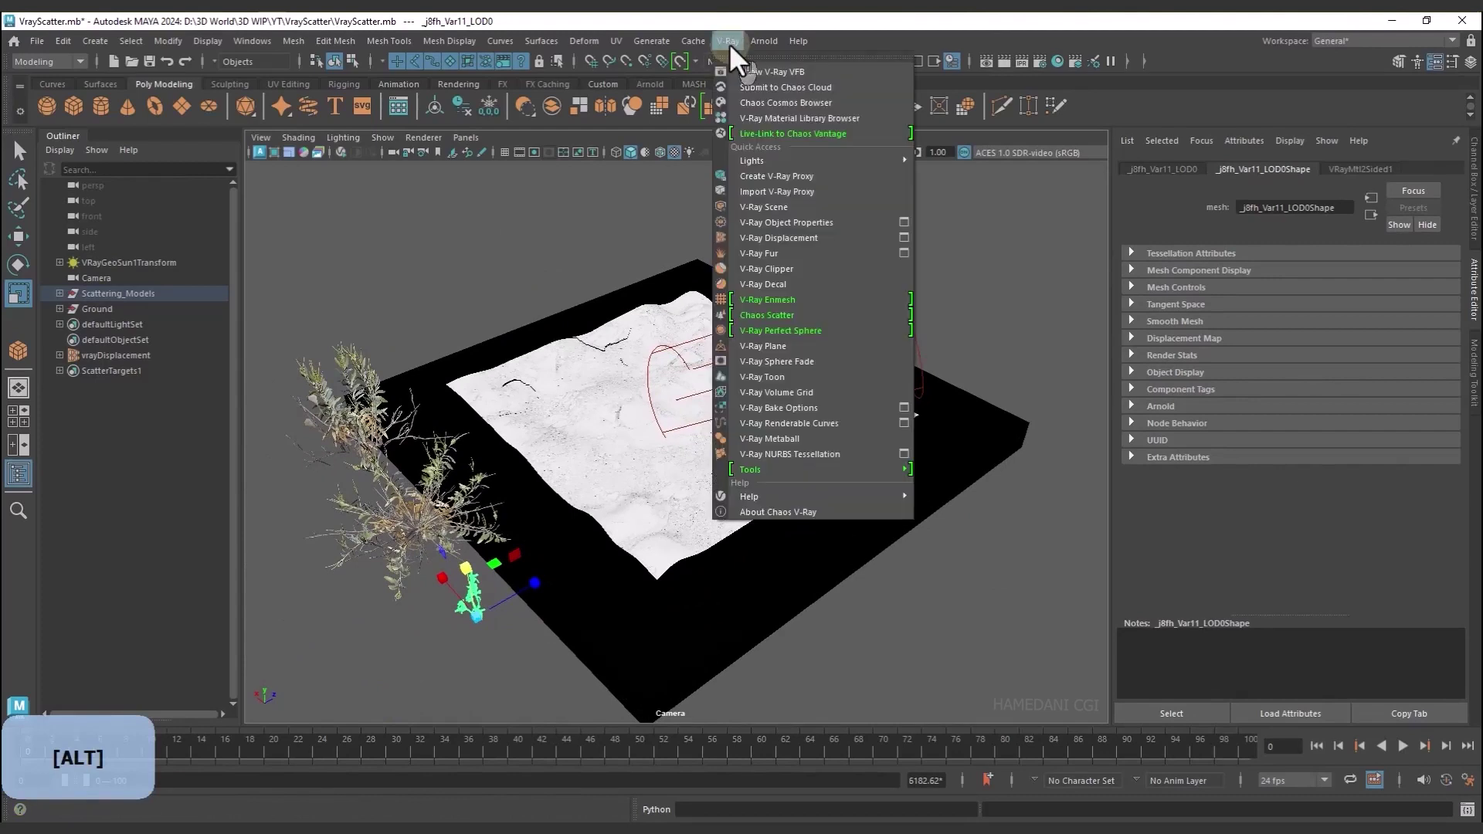
left_click(828, 313)
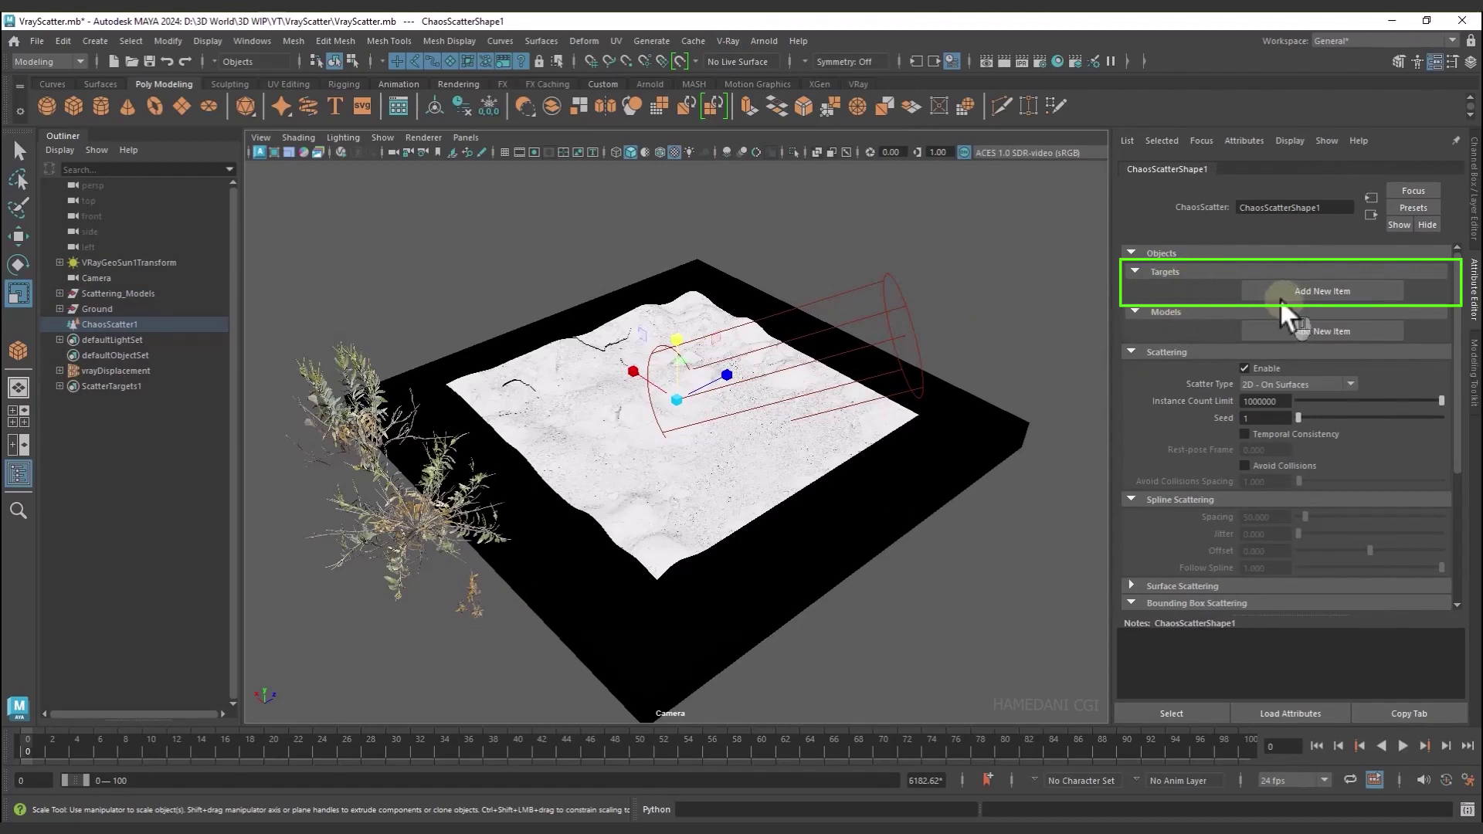
left_click(1323, 291)
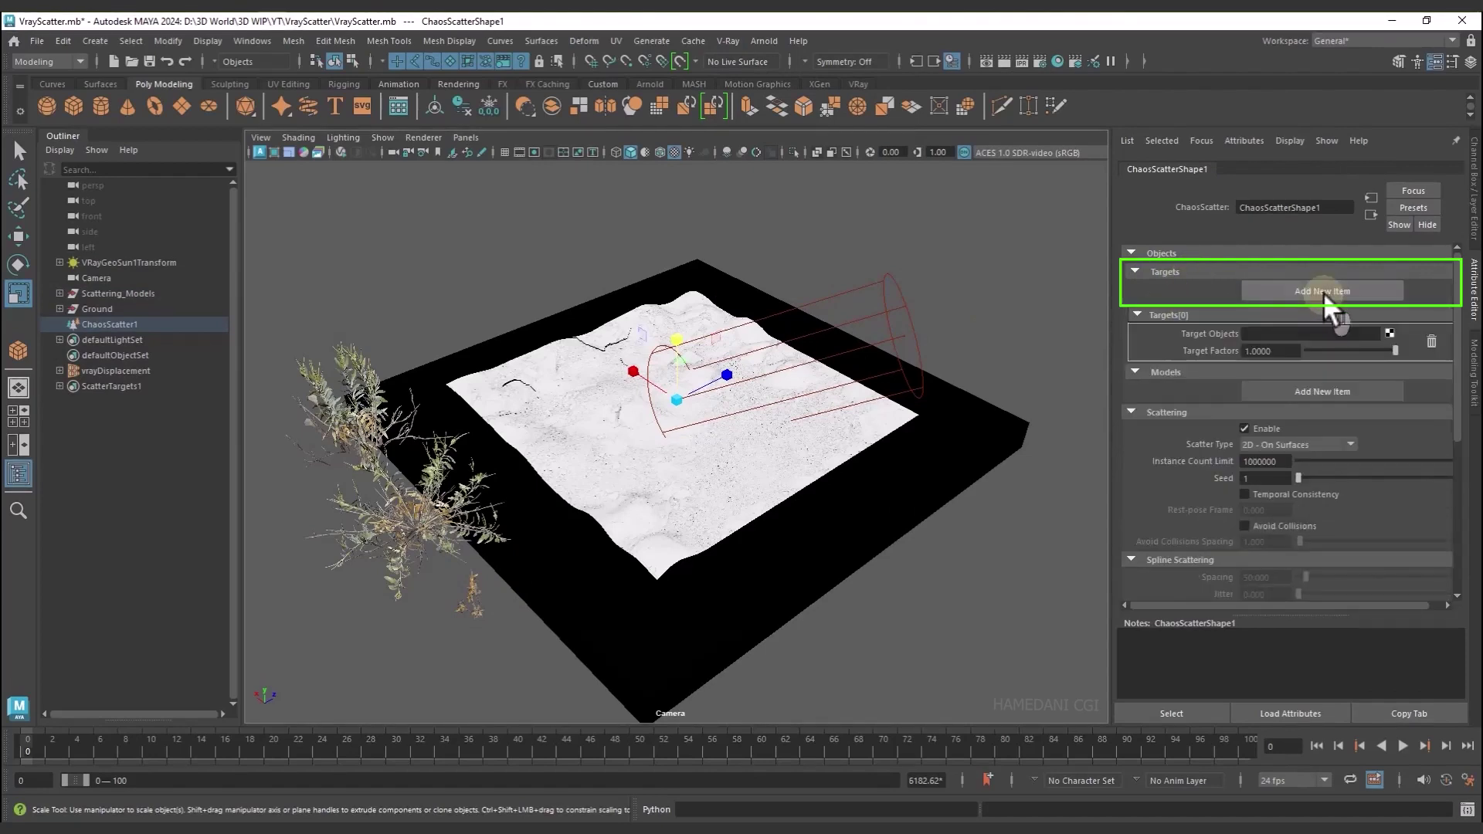
Create the set for the new target and add polySurface4 from the Ground group to it
left_click(1388, 334)
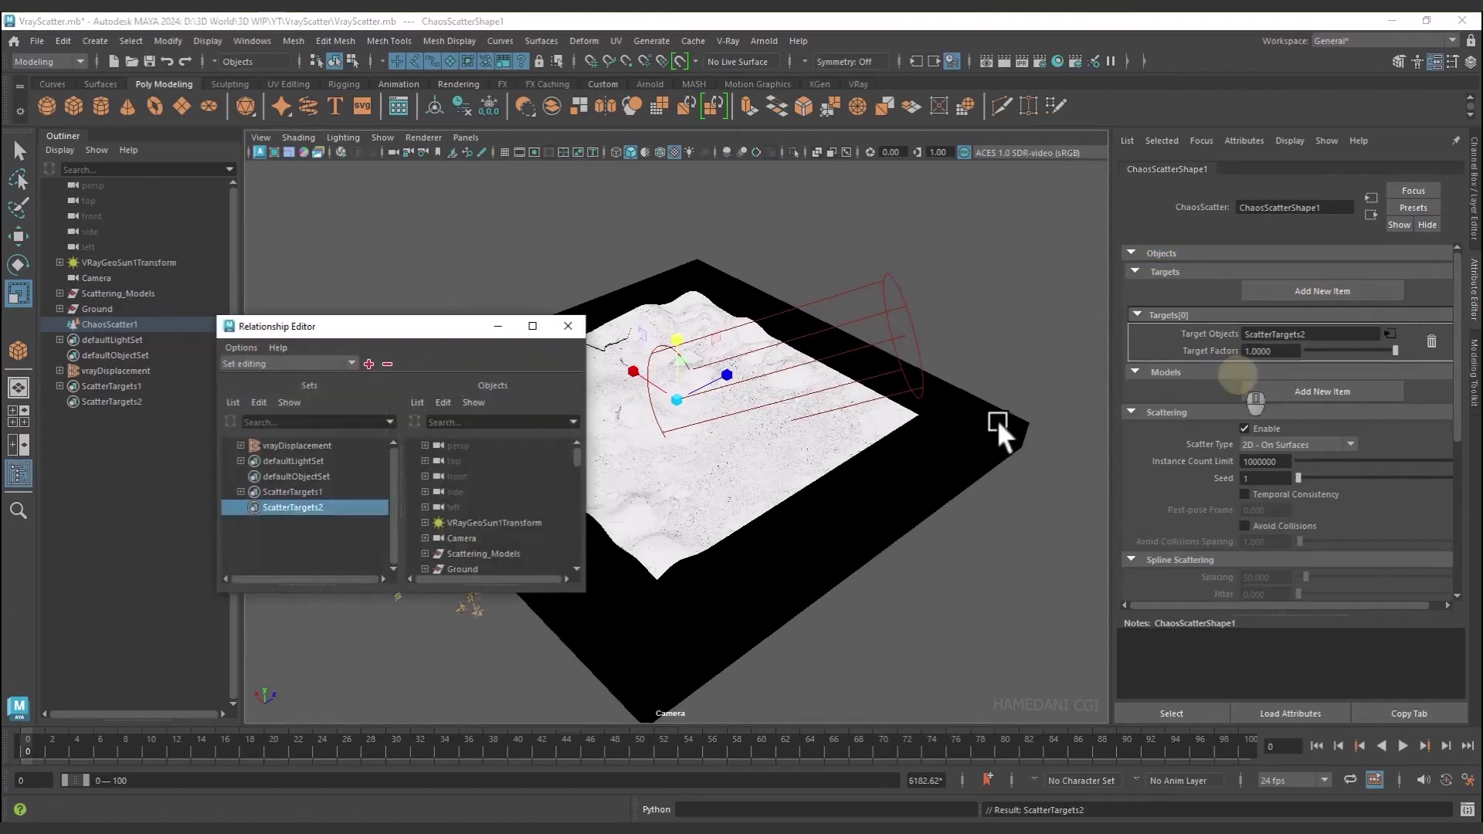
left_click(425, 569)
scroll(493, 526, "down", 3)
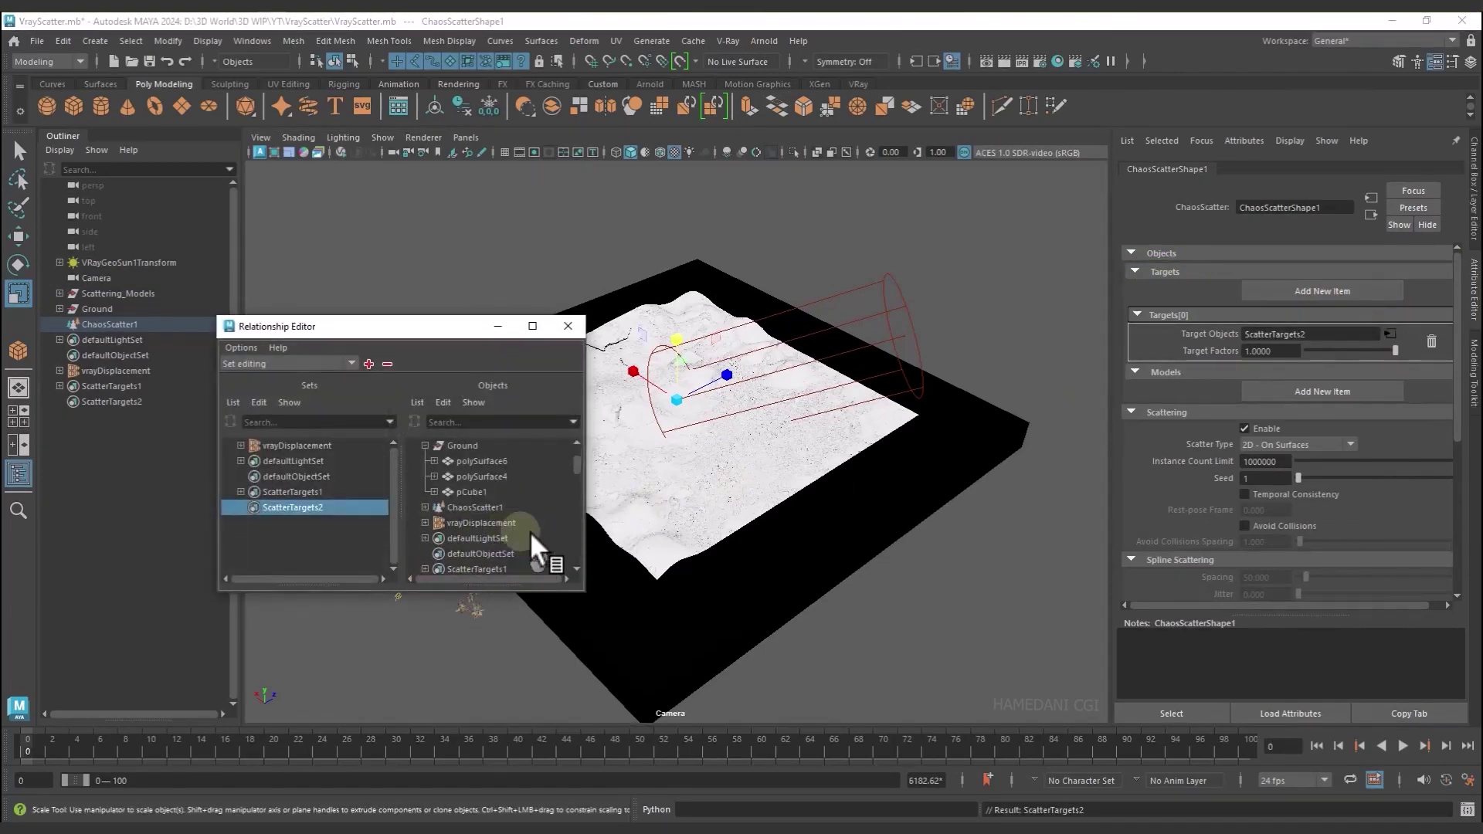
left_click(487, 477)
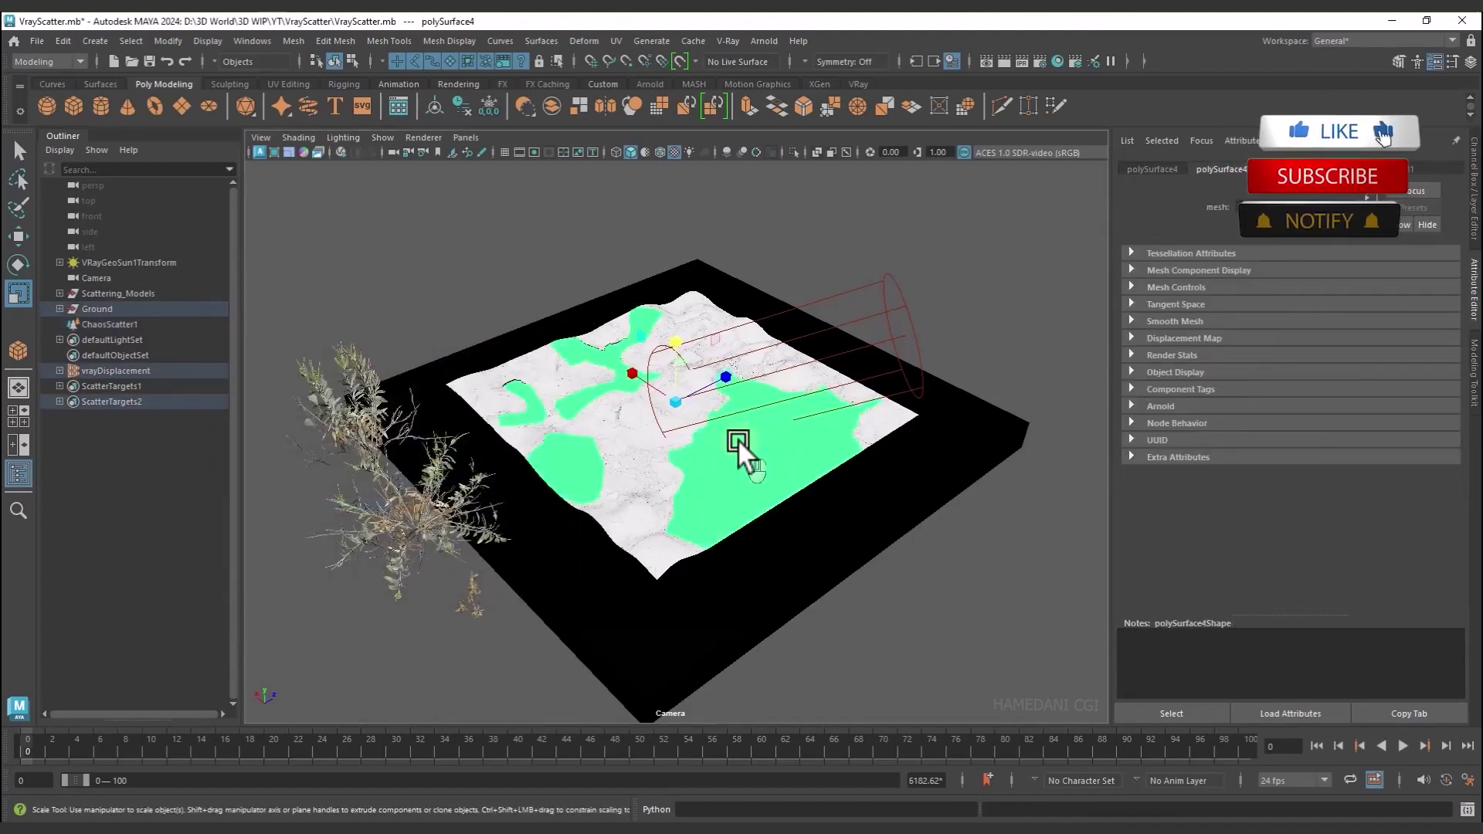
Add a model item to ChaosScatter1 and assign _9p9c_Var4_LOD0 from the Scattering_Models group to its set
mouse_move(739, 439)
left_mouse_down("alt")
mouse_move(873, 436)
mouse_move(742, 417)
left_mouse_up("alt")
left_click(109, 324)
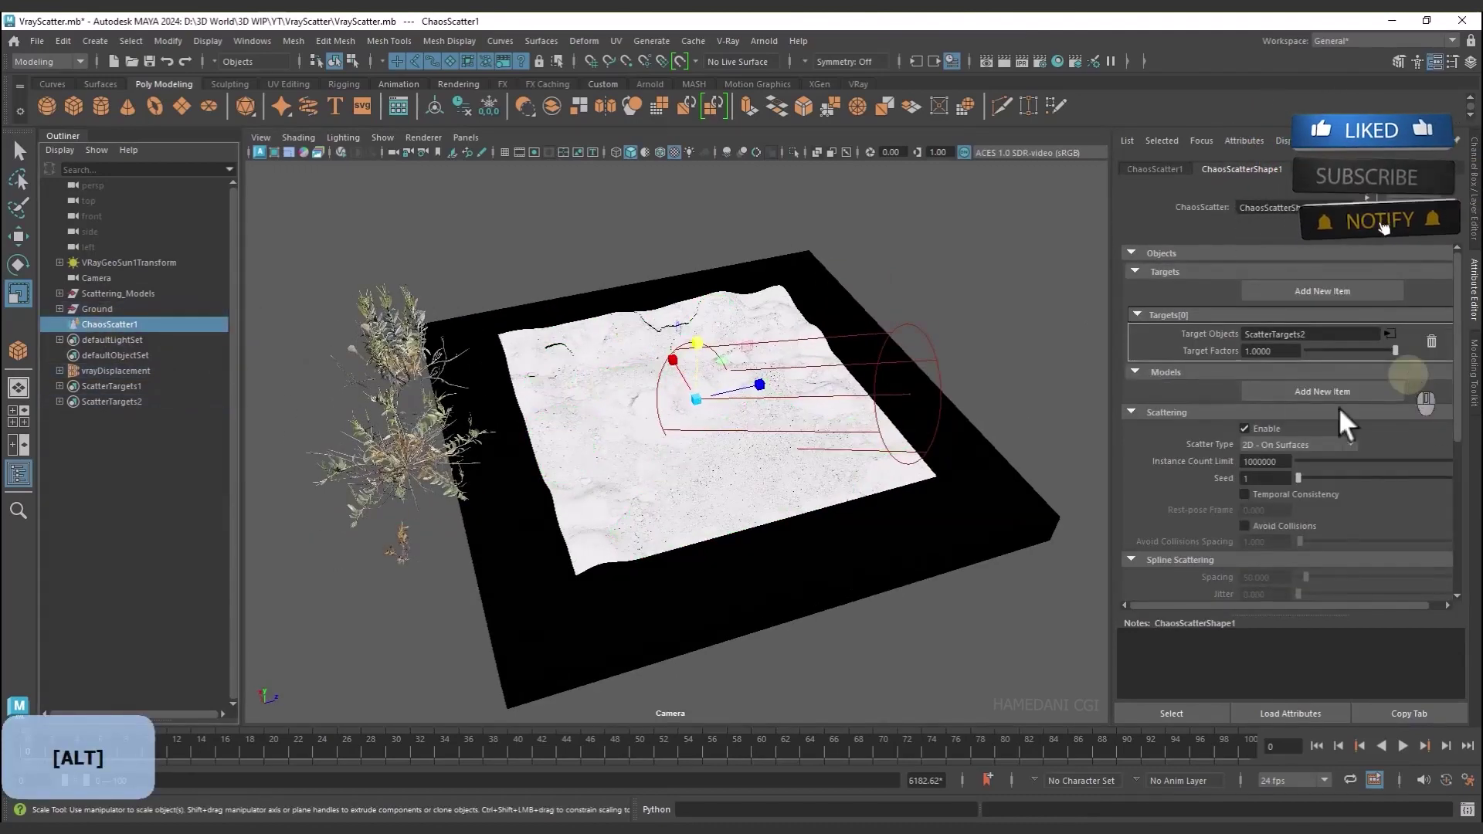
left_click(1323, 390)
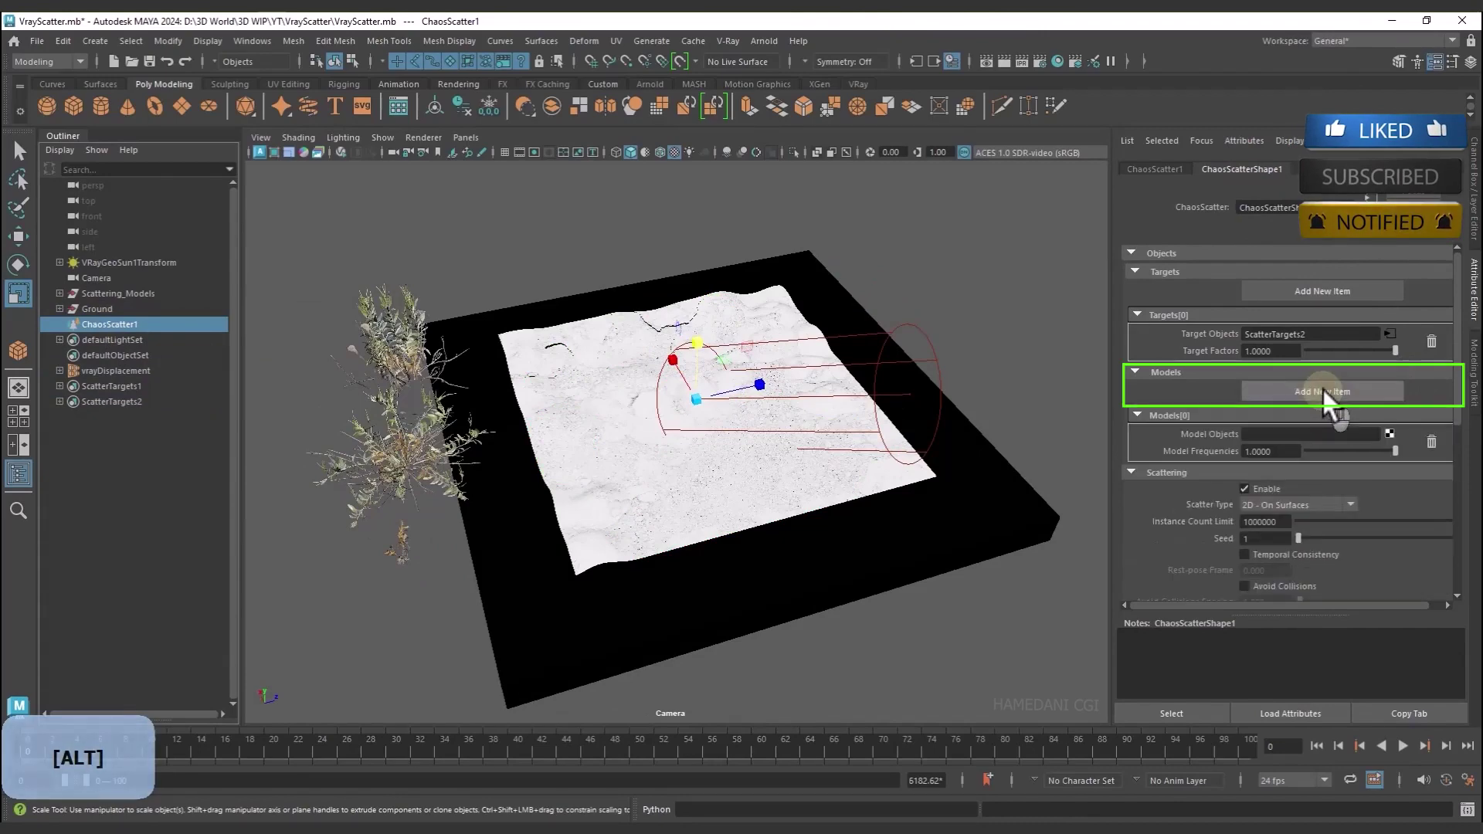
left_click(1390, 434)
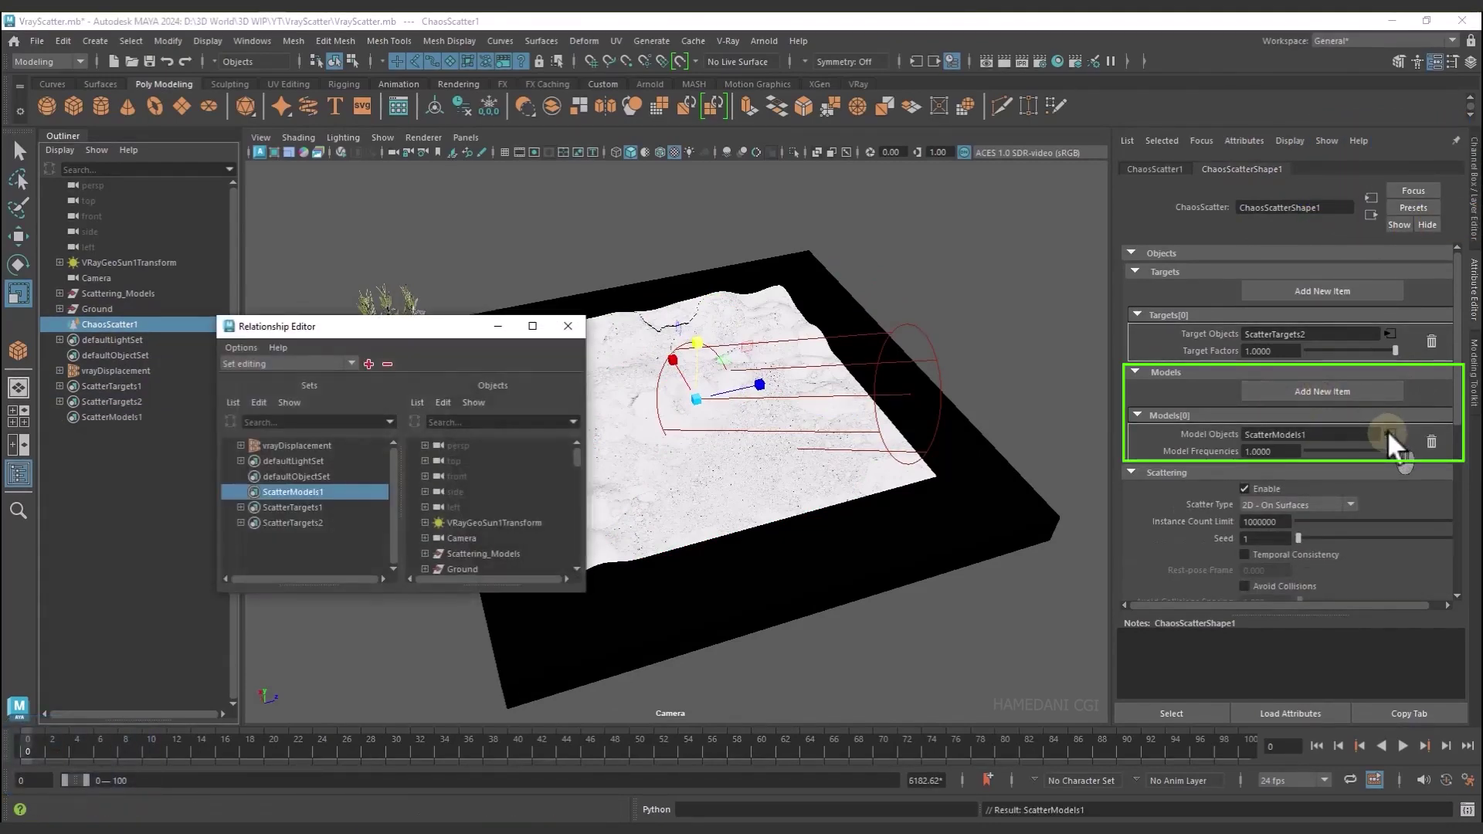
scroll(499, 550, "down", 2)
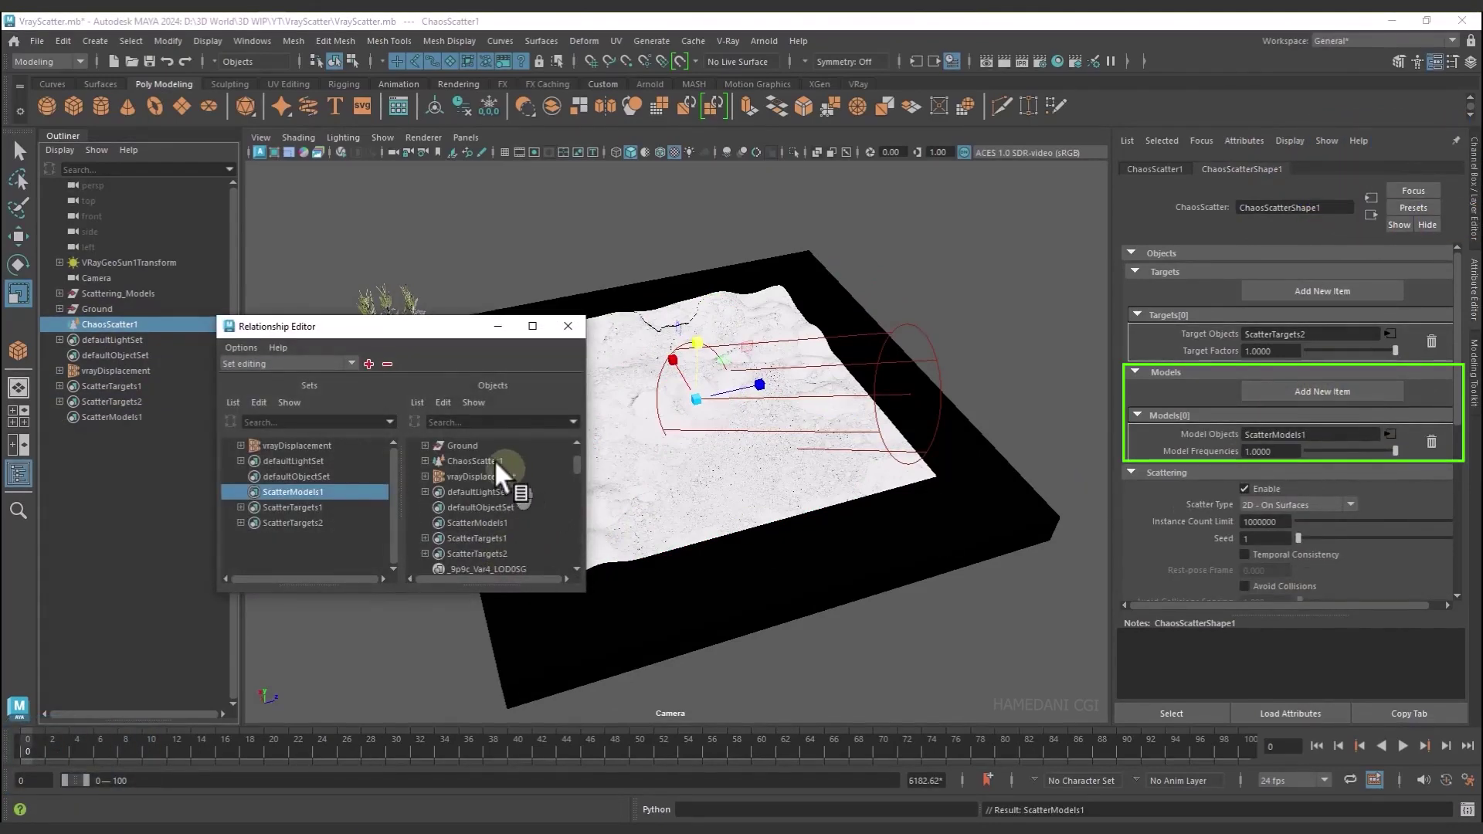
scroll(507, 513, "up", 3)
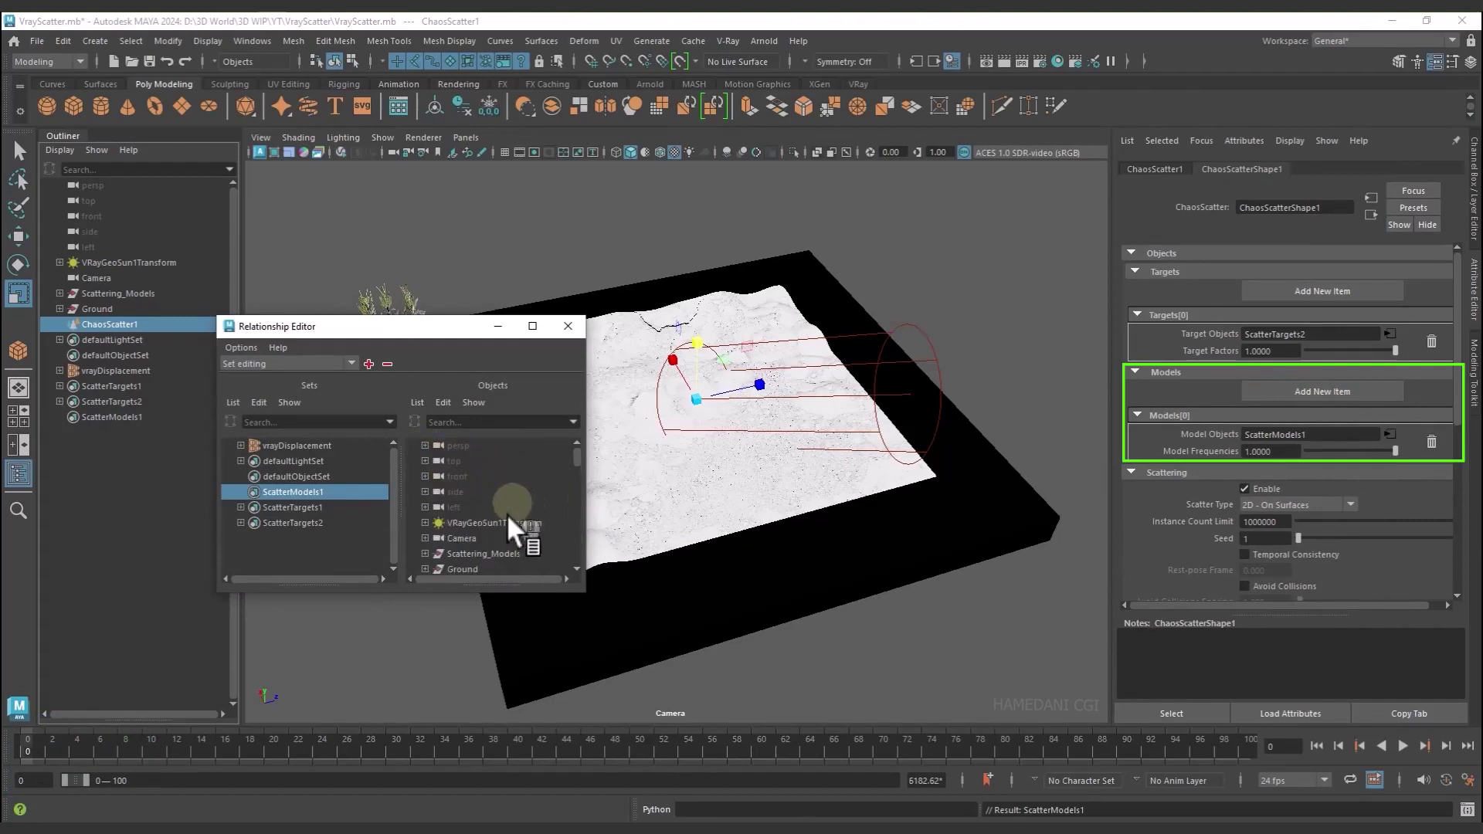
left_click(425, 554)
scroll(533, 510, "down", 3)
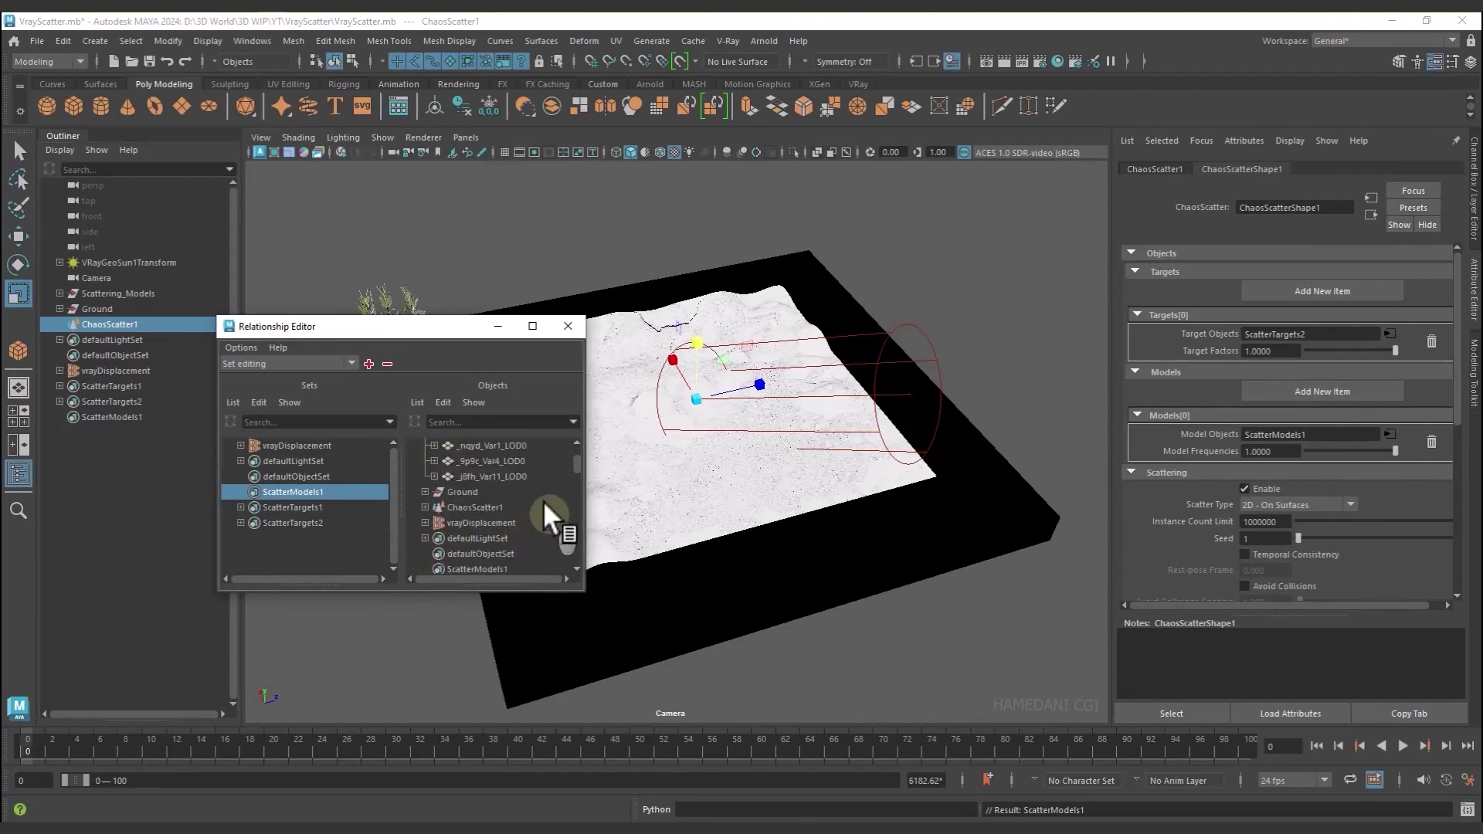
left_click(512, 460)
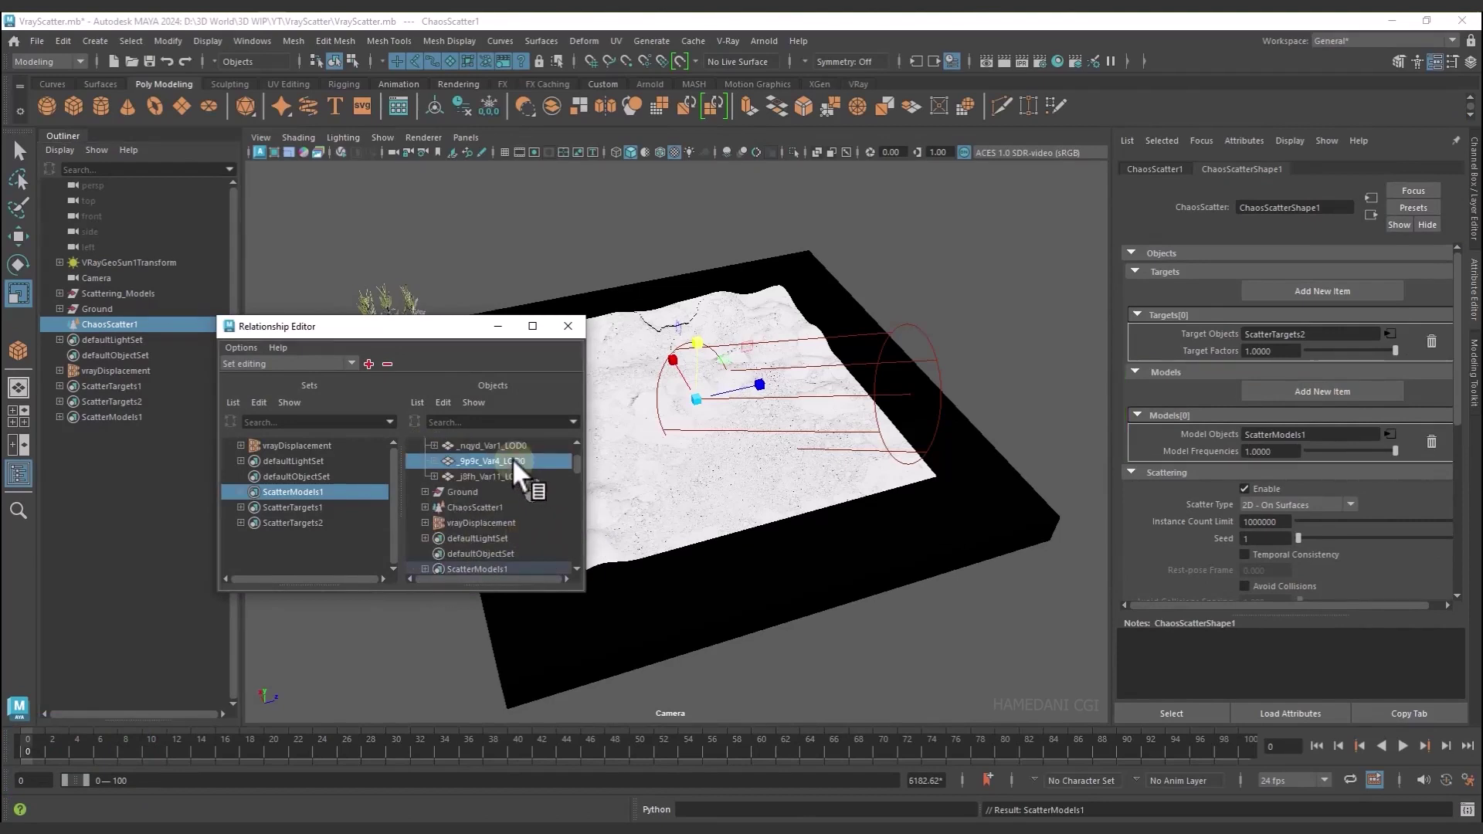
left_click(573, 324)
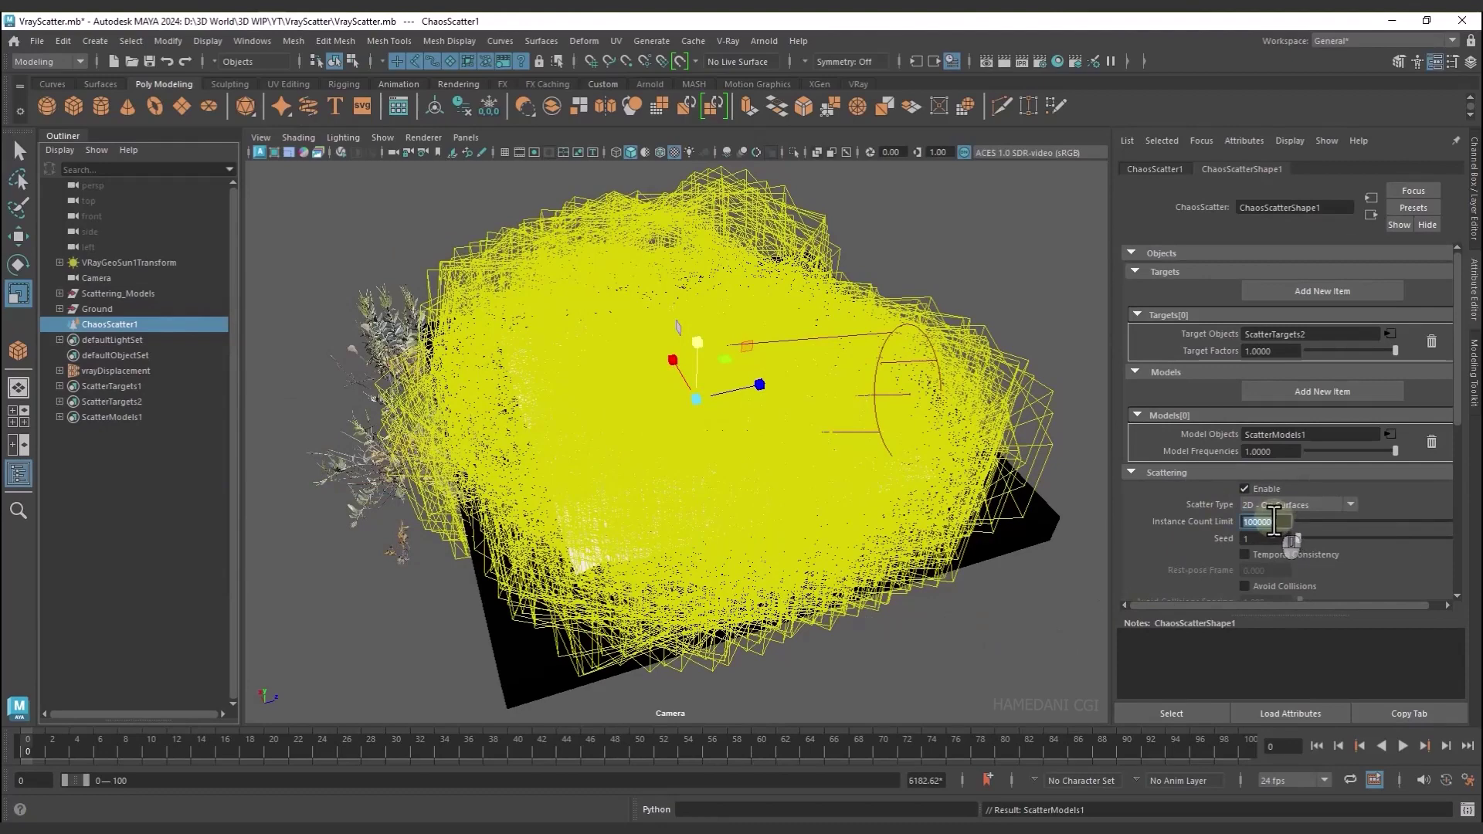
Set the scatter's Instance Count Limit to 500
type("500")
key("Return")
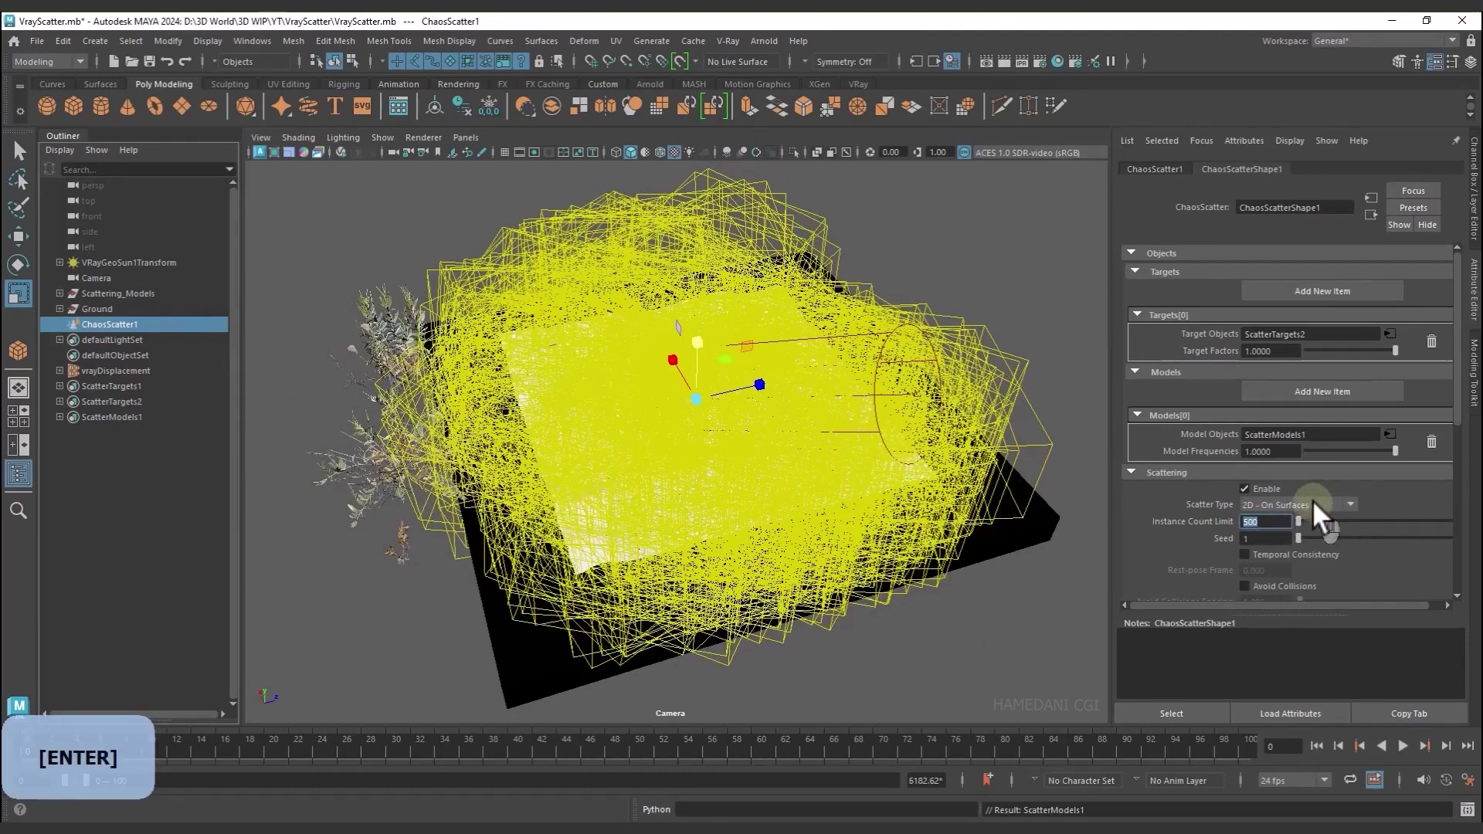
left_click_drag(773, 402, 888, 553, "alt")
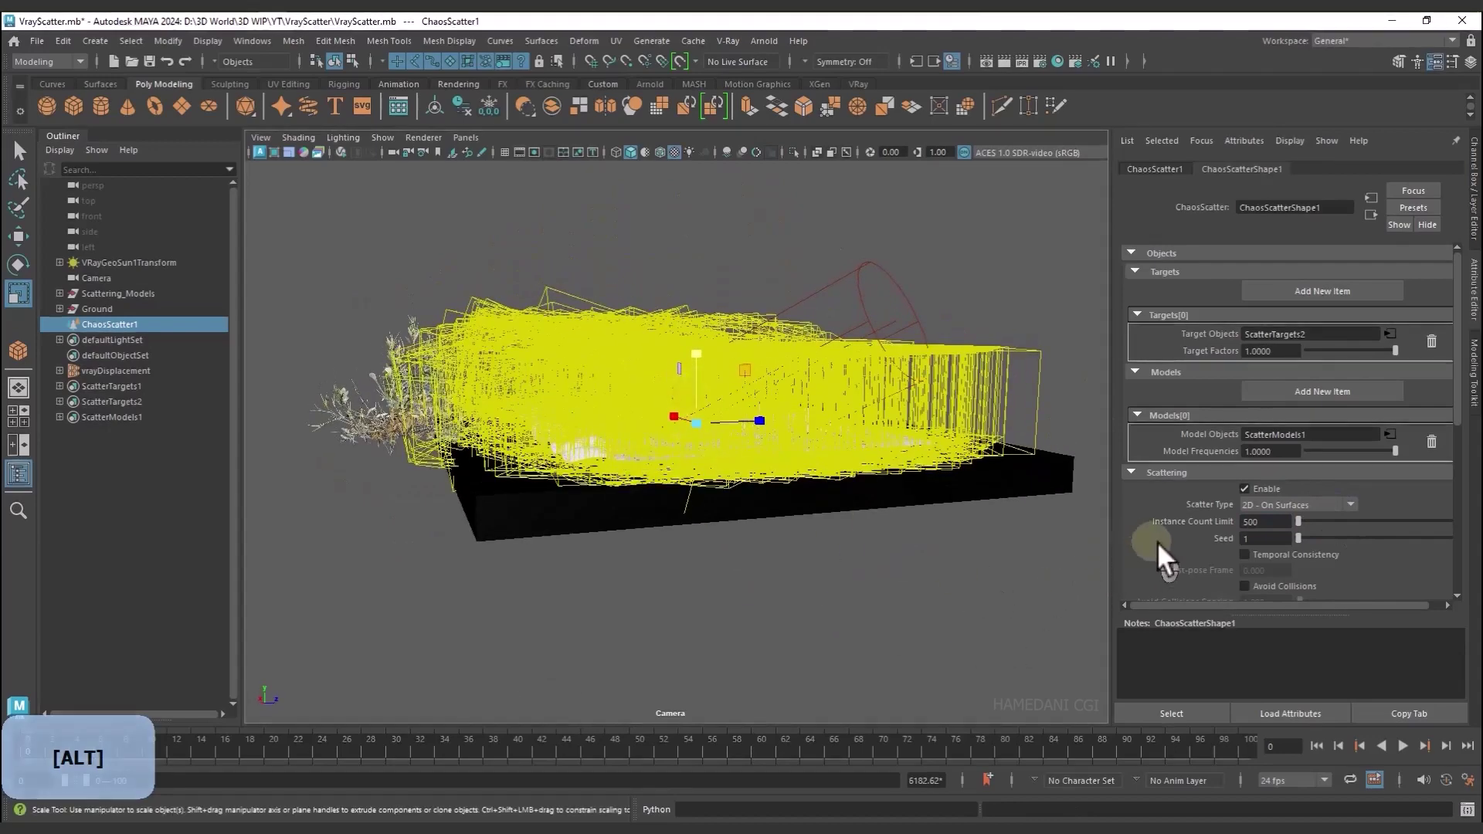
Set the scatter's Scale transformation to 0.5 on all three axes for both From and To
scroll(1157, 541, "down", 10)
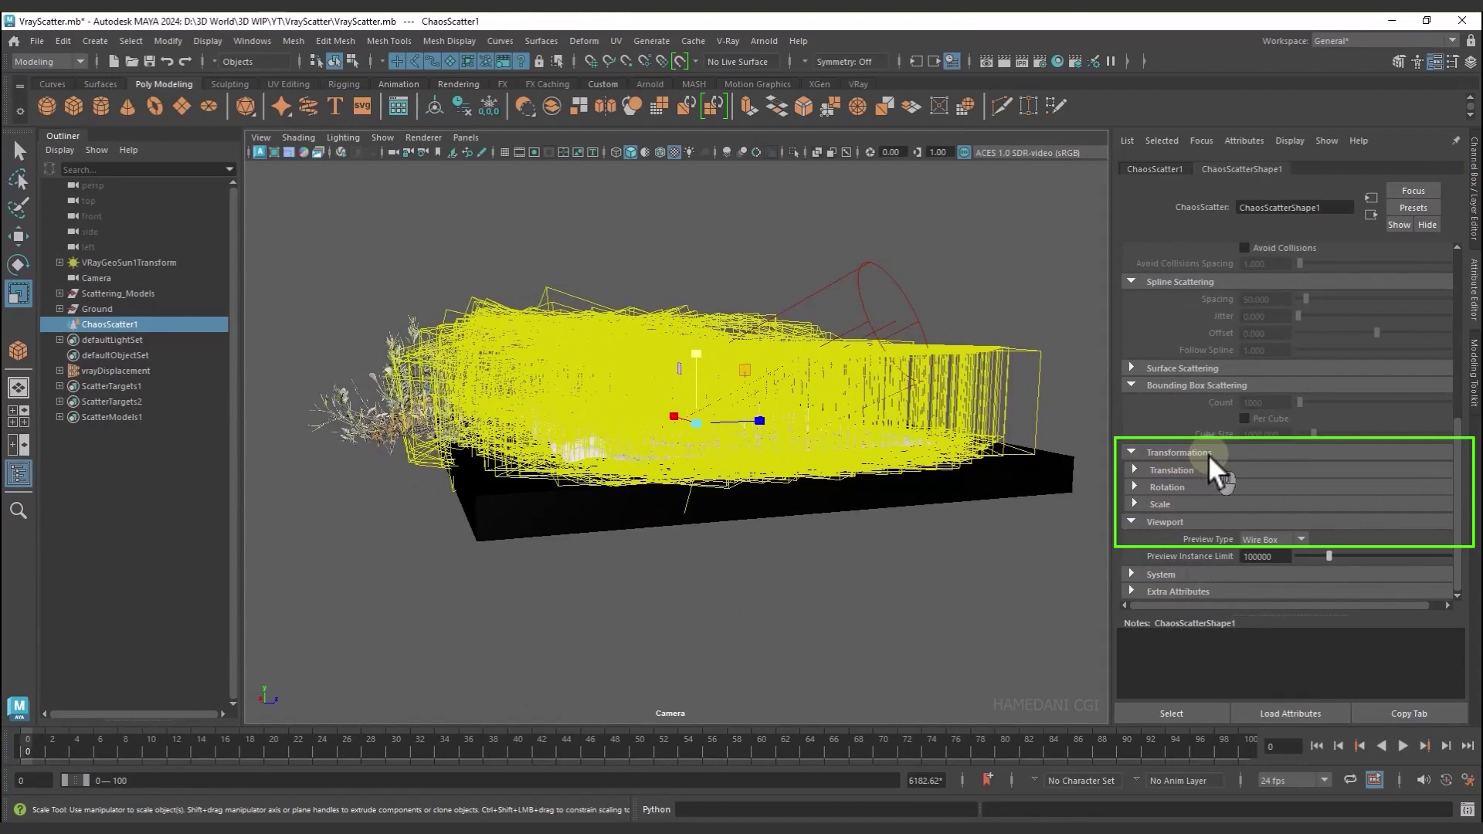
left_click(1165, 502)
double_click(1274, 525)
type(".5")
key("Tab")
type(".5")
key("Tab")
type(".5")
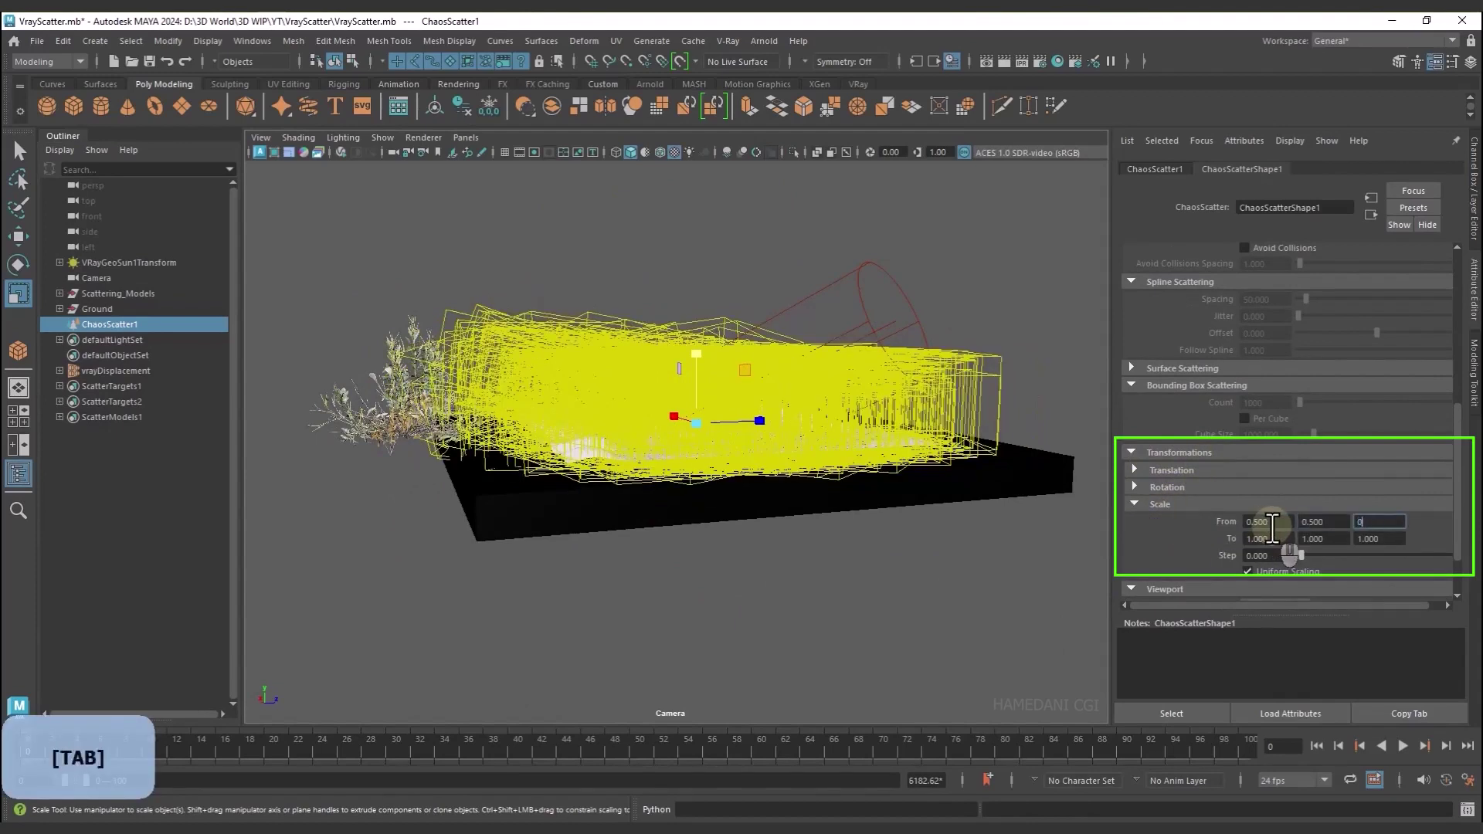
key("Return")
key("Tab")
type(".5")
key("Tab")
type(".5")
key("Return")
key("Tab")
type(".5")
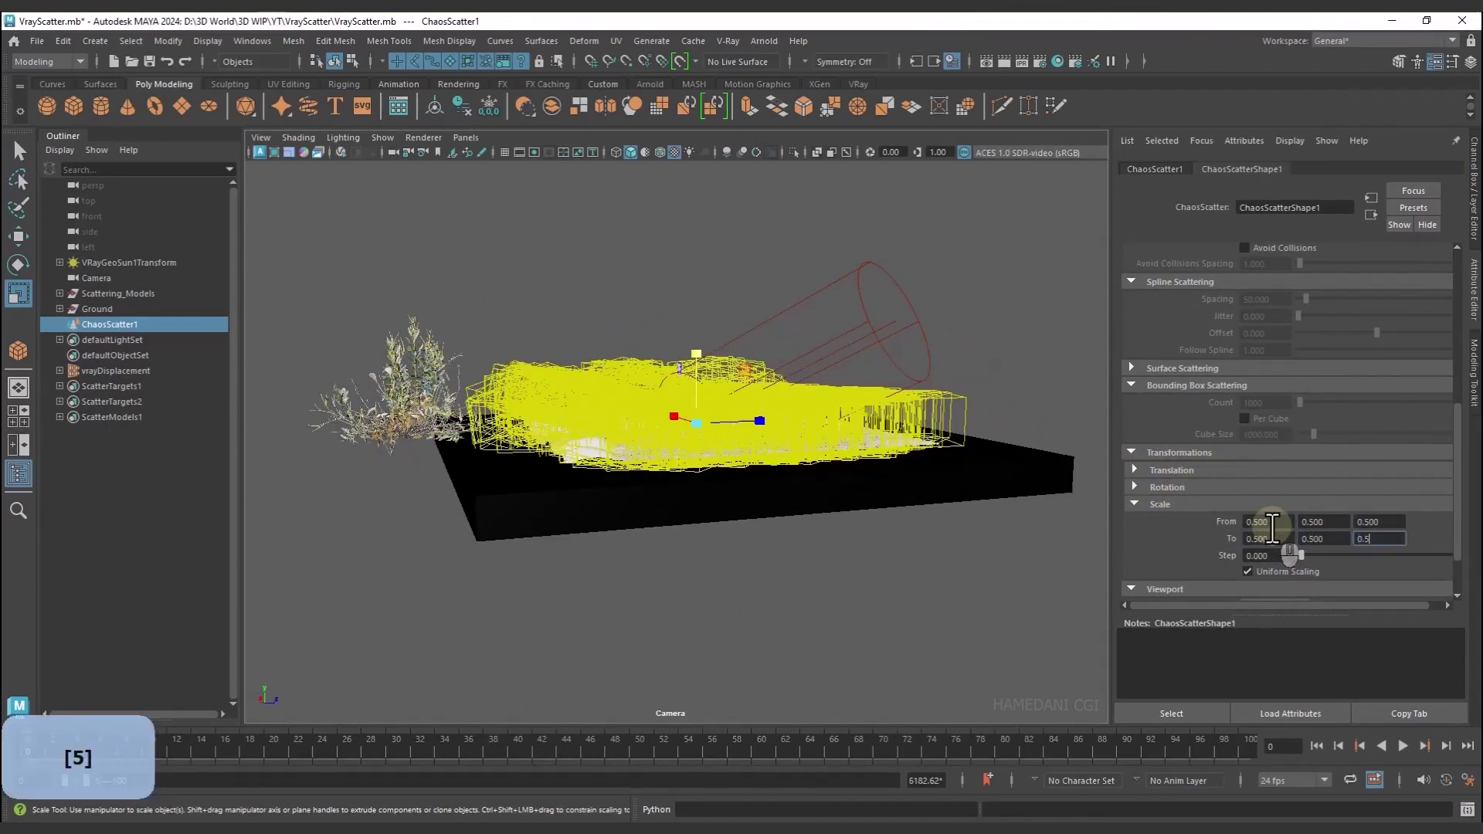
key("Return")
Reduce the scatter's From and To scale values to 0.4 on all three axes
left_click_drag(1252, 524, 1280, 524)
type("4")
key("ctrl+a")
key("ctrl+c")
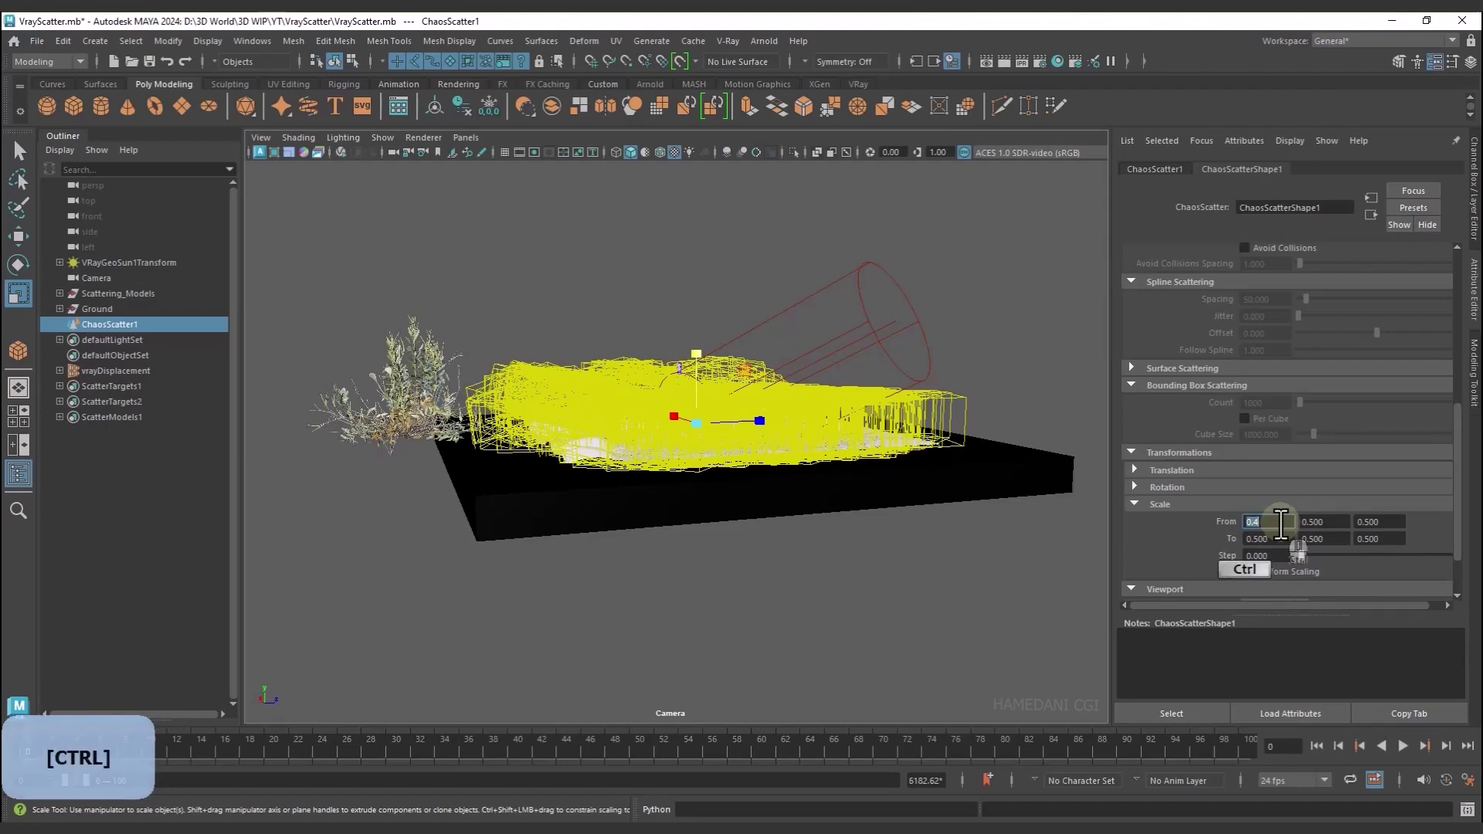
key("Tab")
key("ctrl+v")
key("Tab")
key("ctrl+v")
key("Tab")
key("ctrl+v")
key("Tab")
key("ctrl+v")
key("Tab")
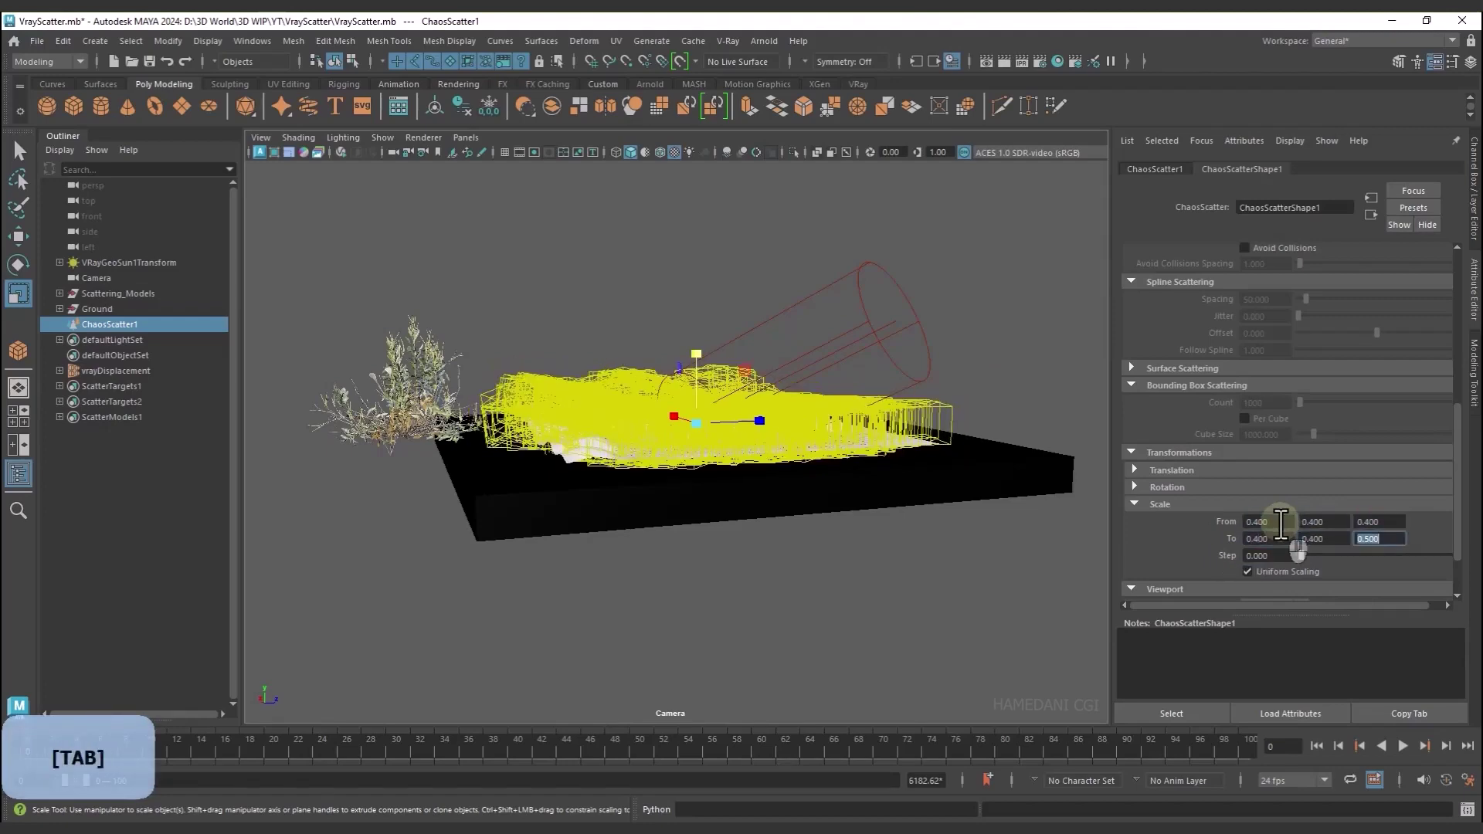
key("ctrl+v")
key("Return")
Review the available Scatter Type options and keep 2D - On Surfaces
left_click_drag(715, 359, 633, 435, "alt")
right_click_drag(632, 435, 720, 490, "alt")
left_click_drag(718, 487, 703, 488, "alt")
scroll(1183, 425, "up", 3)
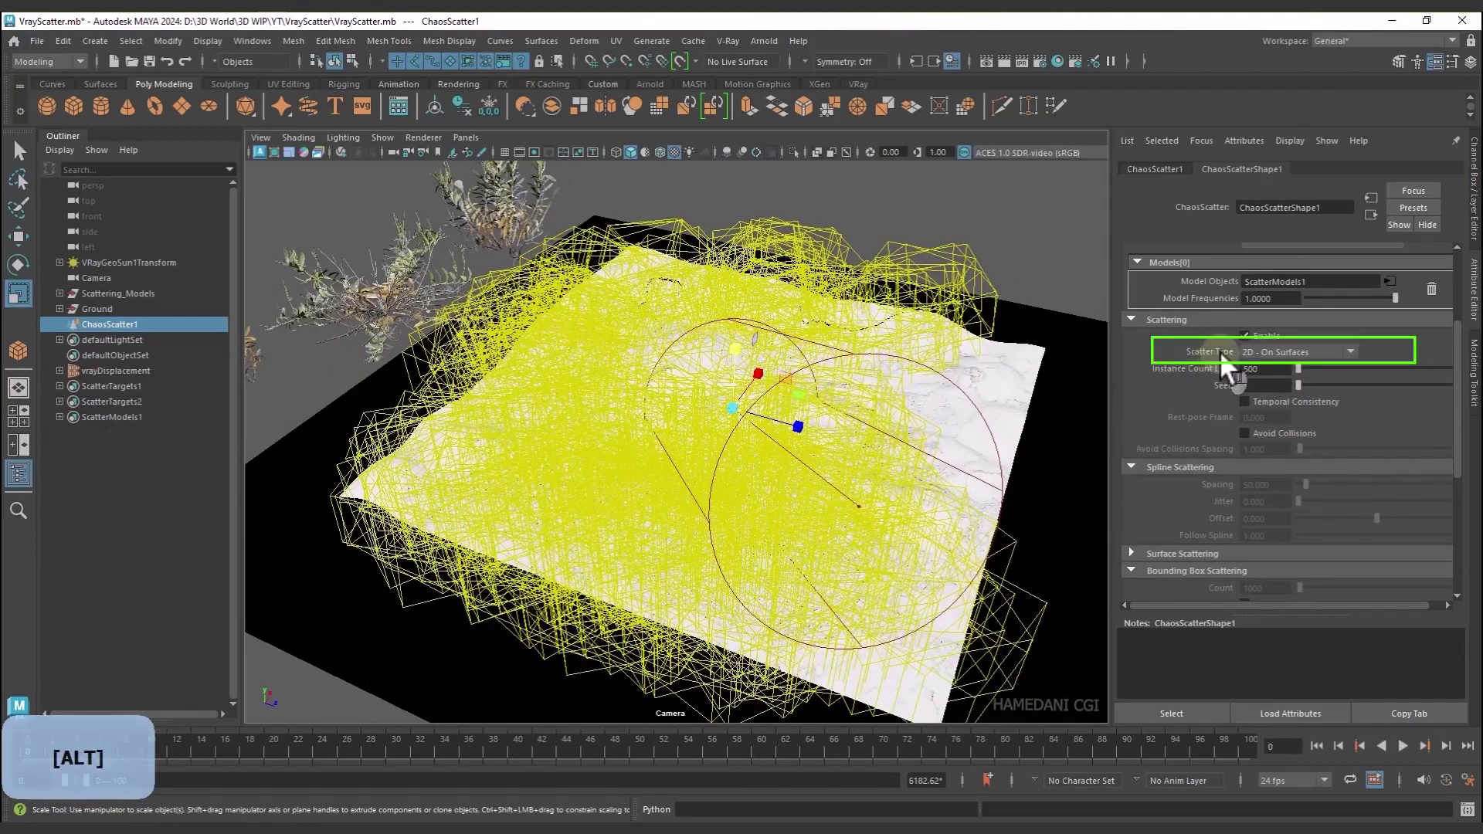
left_click(1281, 352)
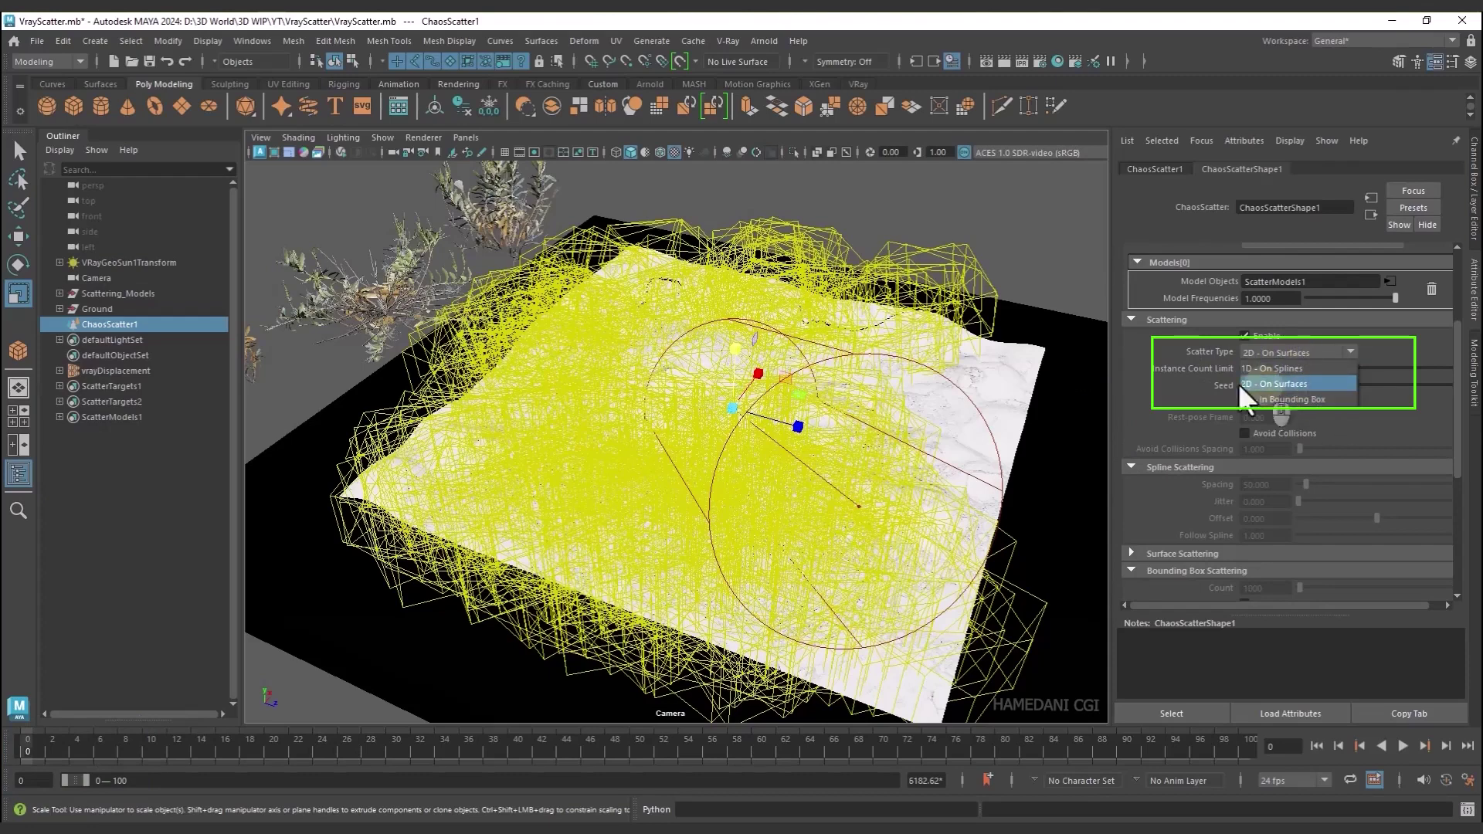
left_click(1286, 384)
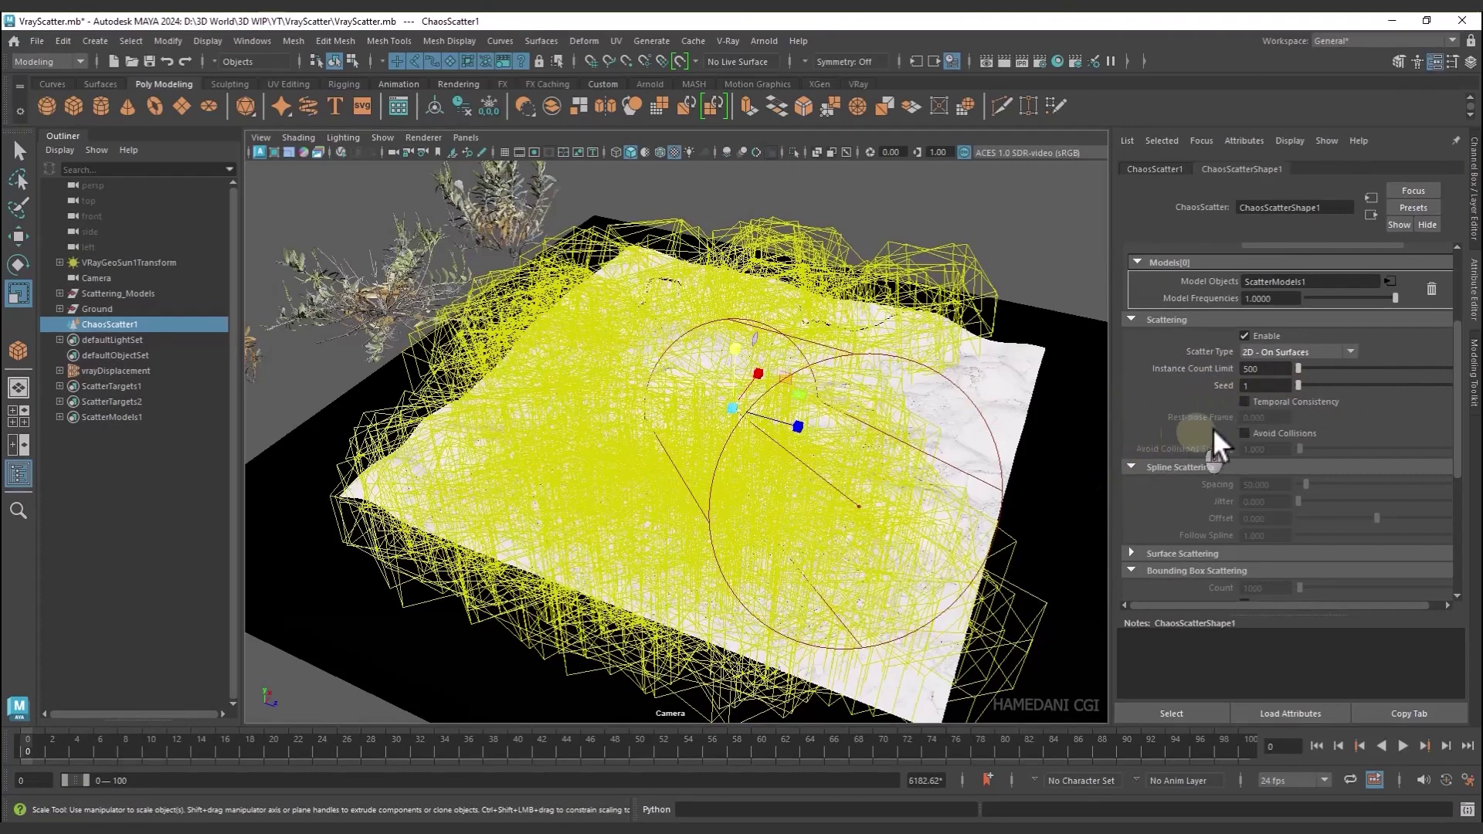
Enable Avoid Collisions, trying a spacing of 0.5 before setting it to 0.1
left_click(1301, 433)
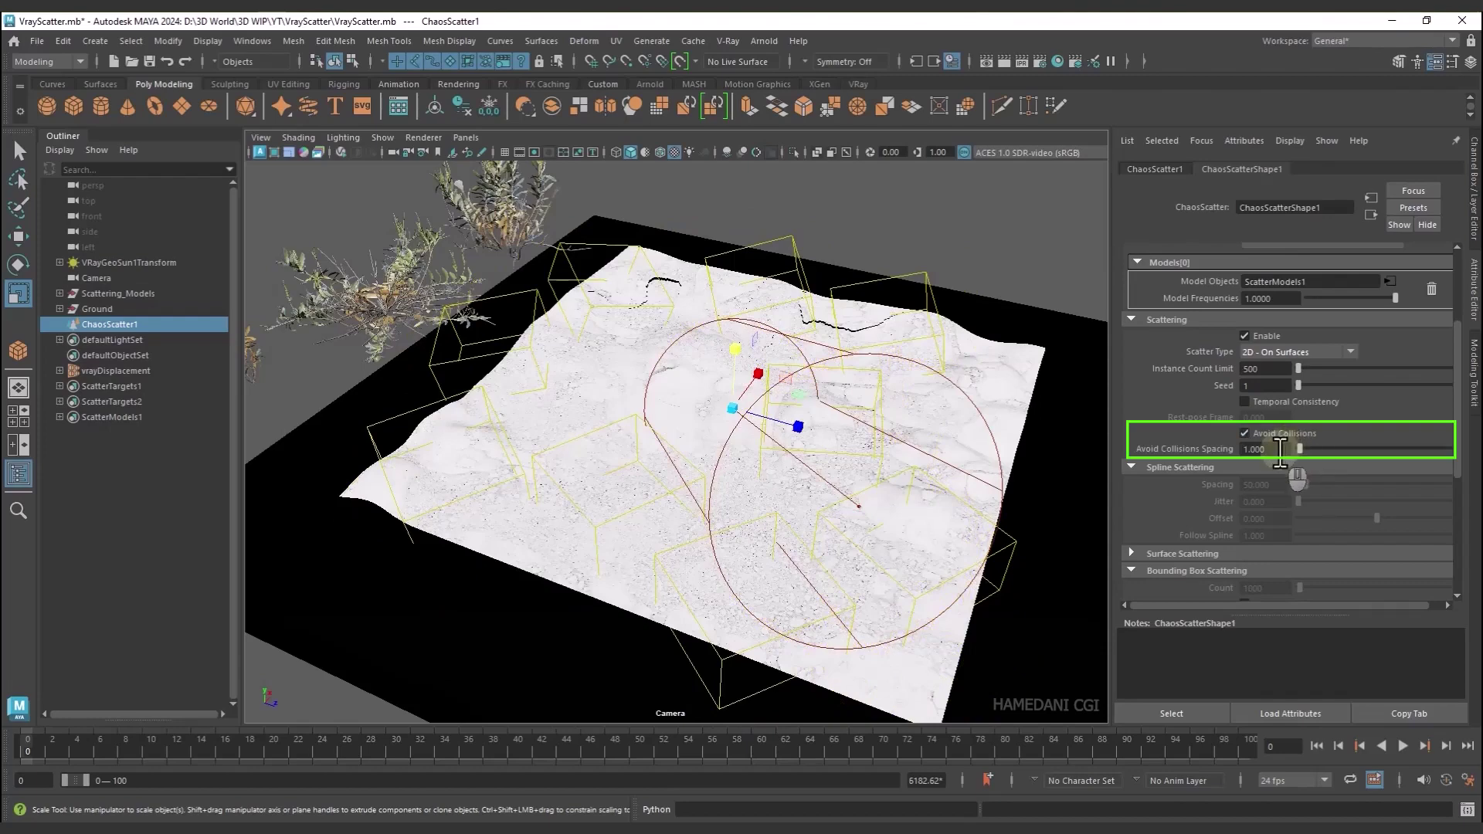
left_click(1280, 449)
type("0.5")
key("Return")
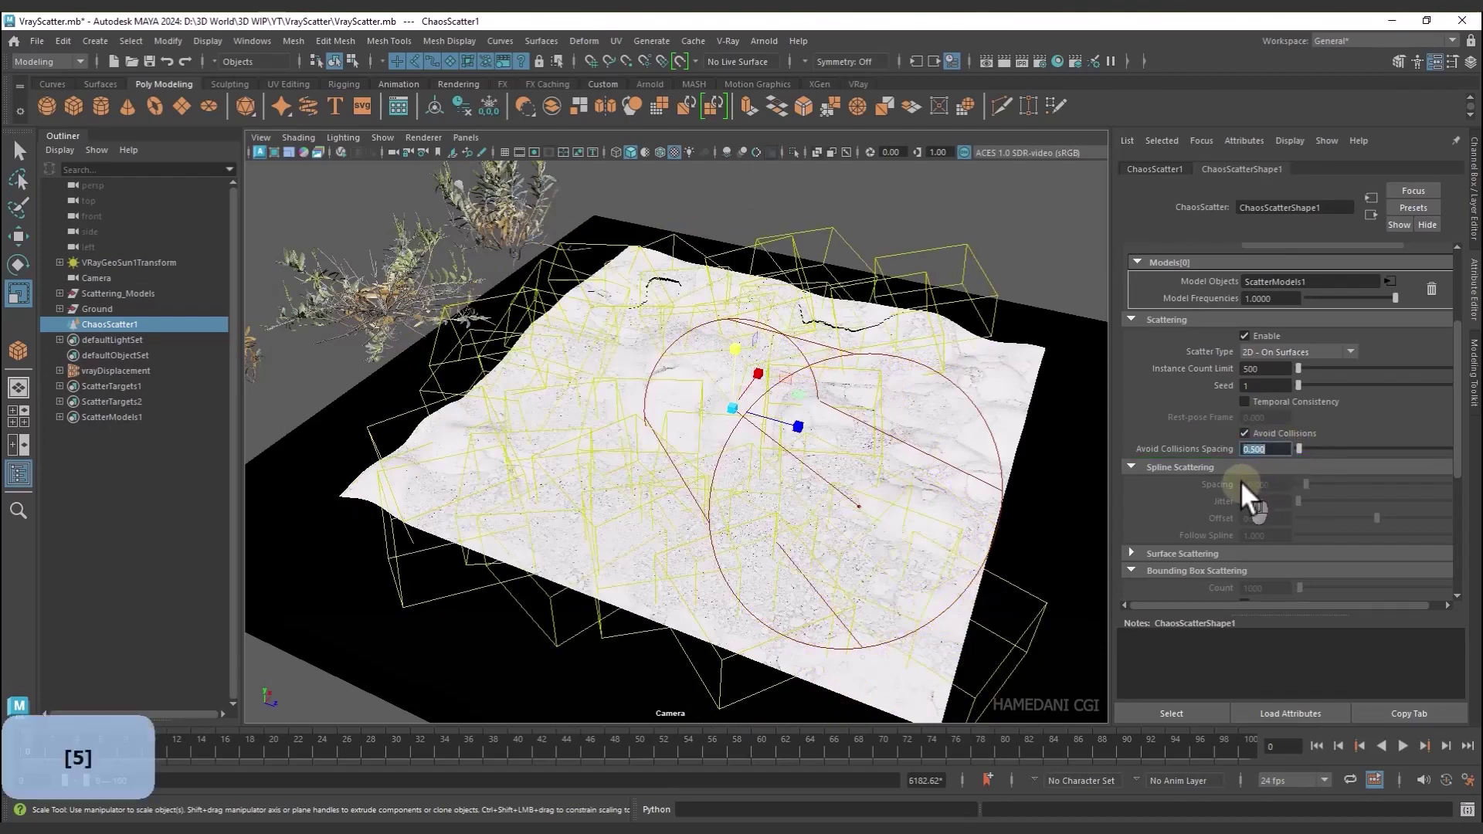
type("0.1")
key("Return")
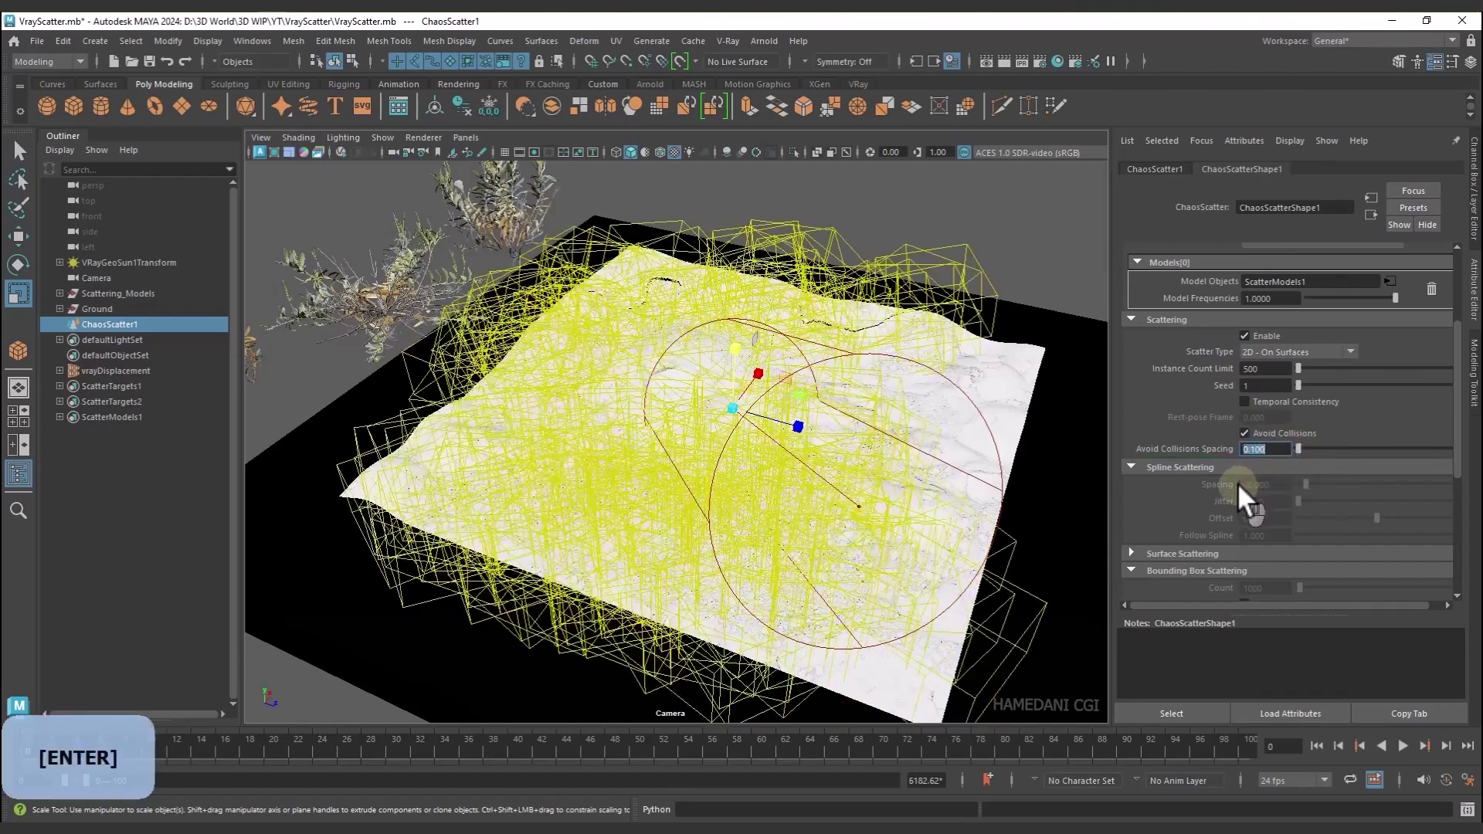
Preview the scattered plants on the terrain with a V-Ray render in the viewport, and stop it
left_click(343, 155)
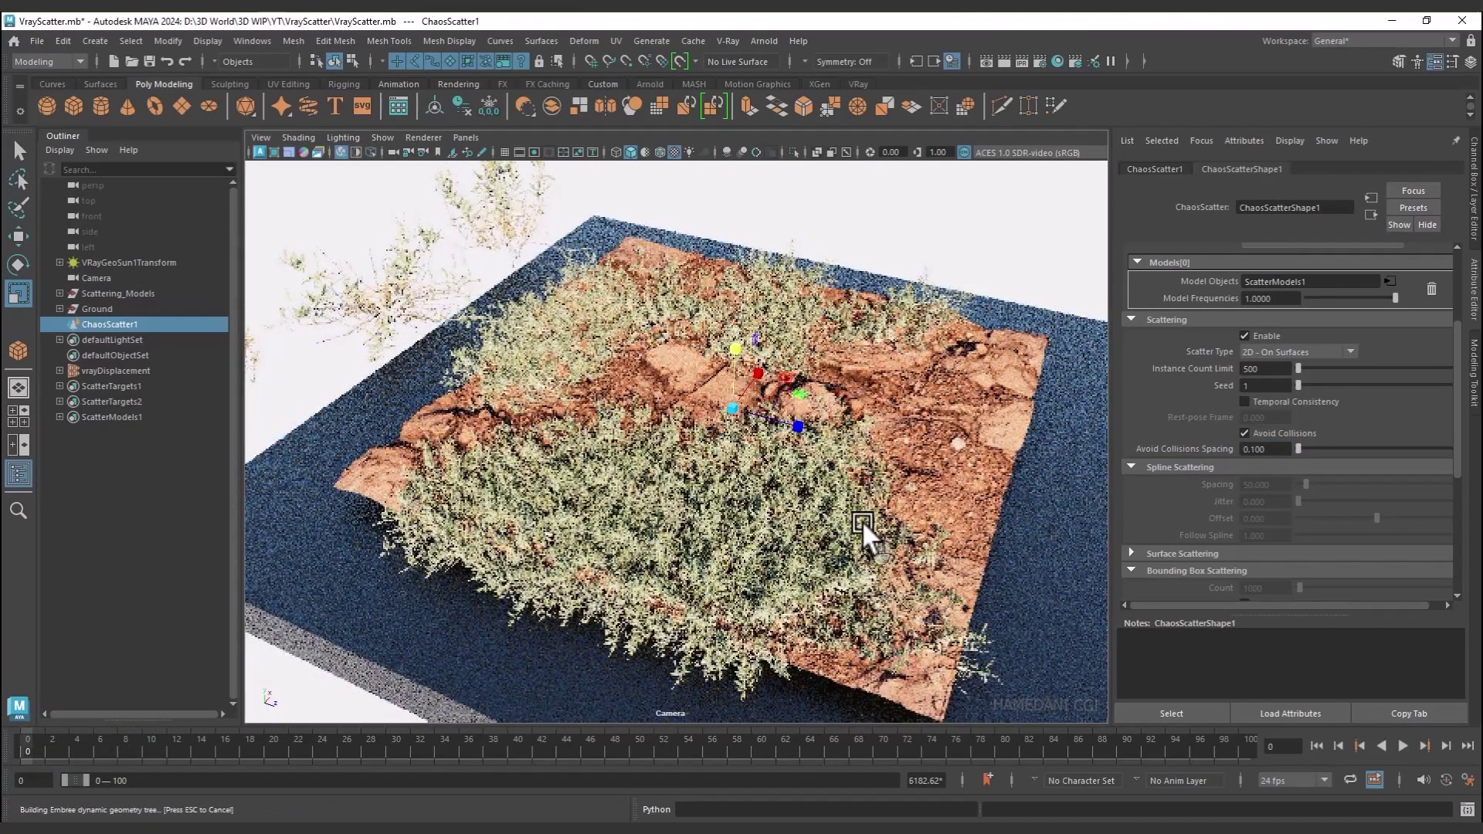
left_click(343, 154)
Set the scatter's From and To scale values to 0.3 on all three axes
scroll(1213, 570, "down", 5)
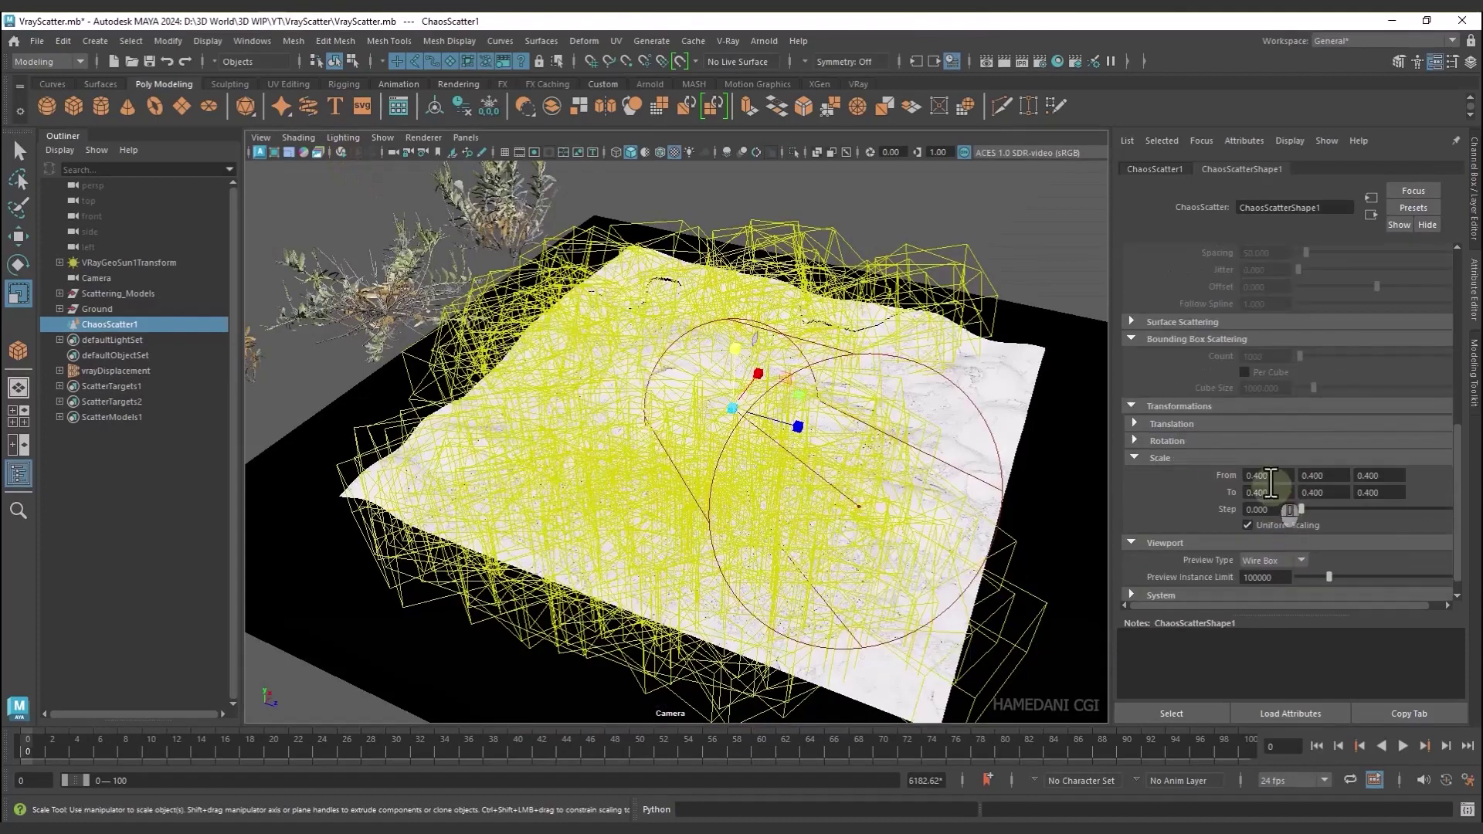
left_click_drag(1253, 476, 1300, 498)
type("3")
key("ctrl+a")
key("ctrl+c")
key("Tab")
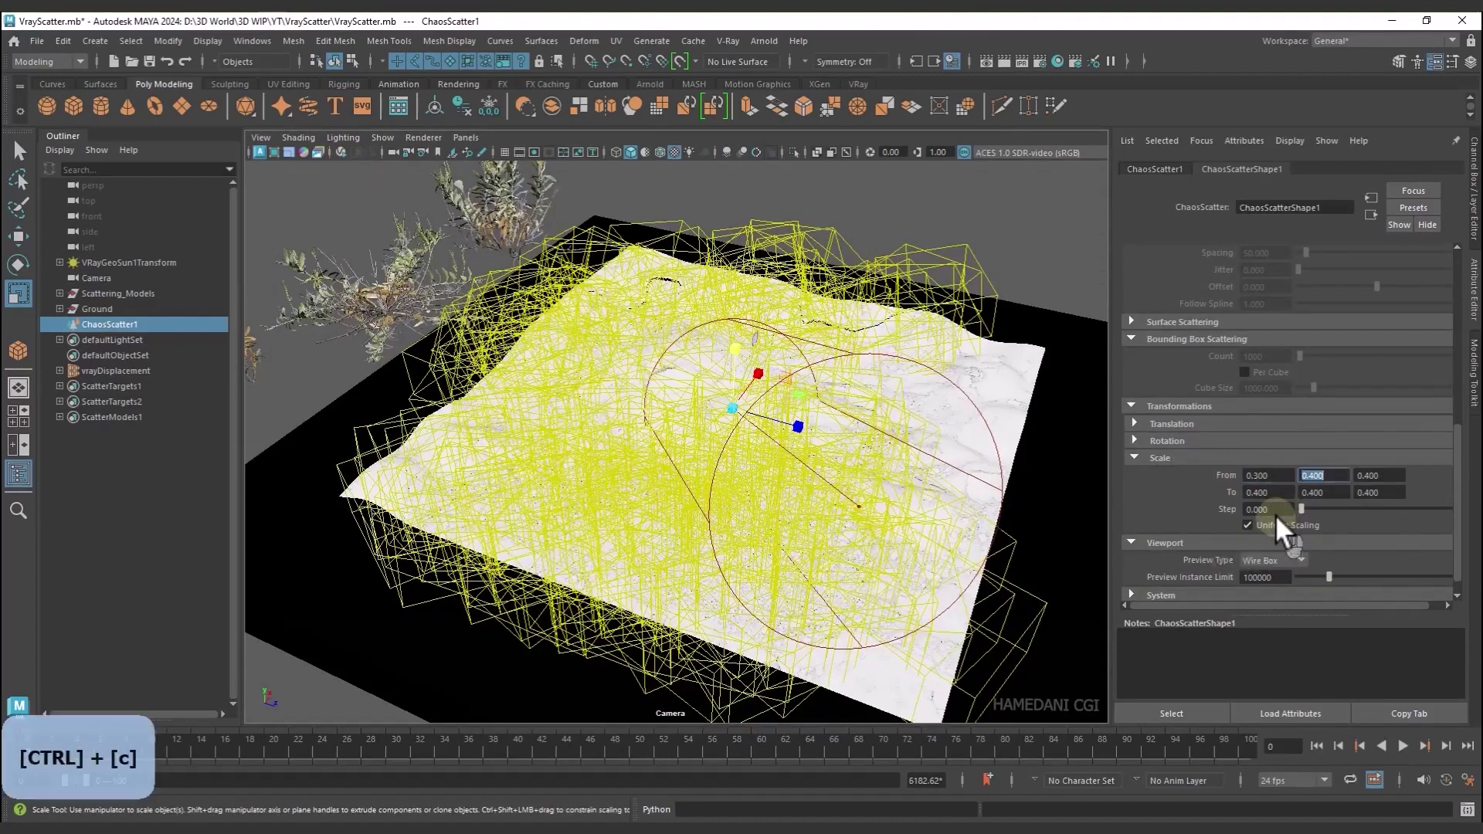
key("ctrl+v")
key("Tab")
key("ctrl+v")
key("Tab")
key("ctrl+v")
key("Tab")
key("ctrl+v")
key("Tab")
key("ctrl+v")
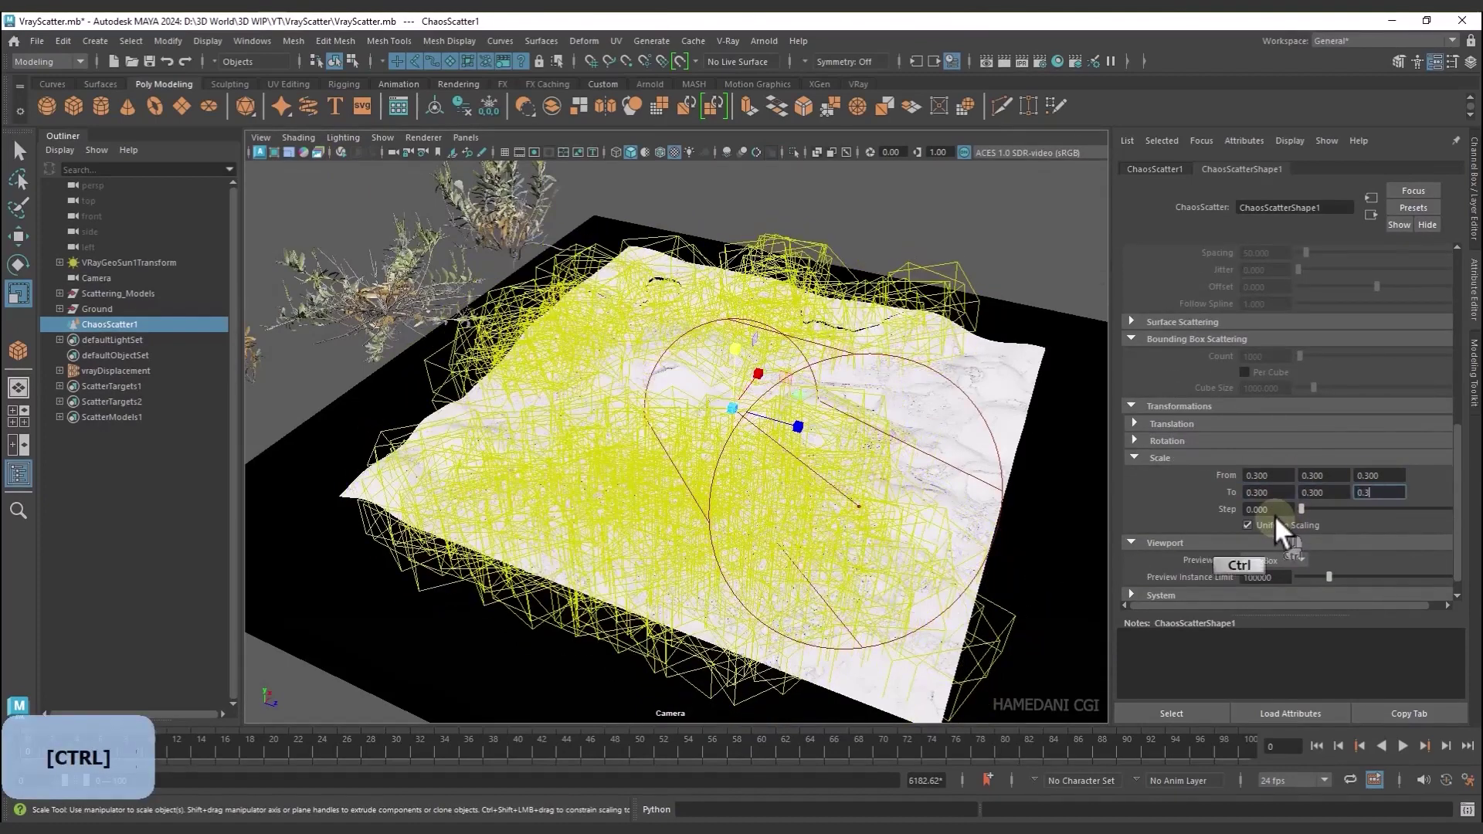
key("Return")
scroll(648, 380, "down", 3)
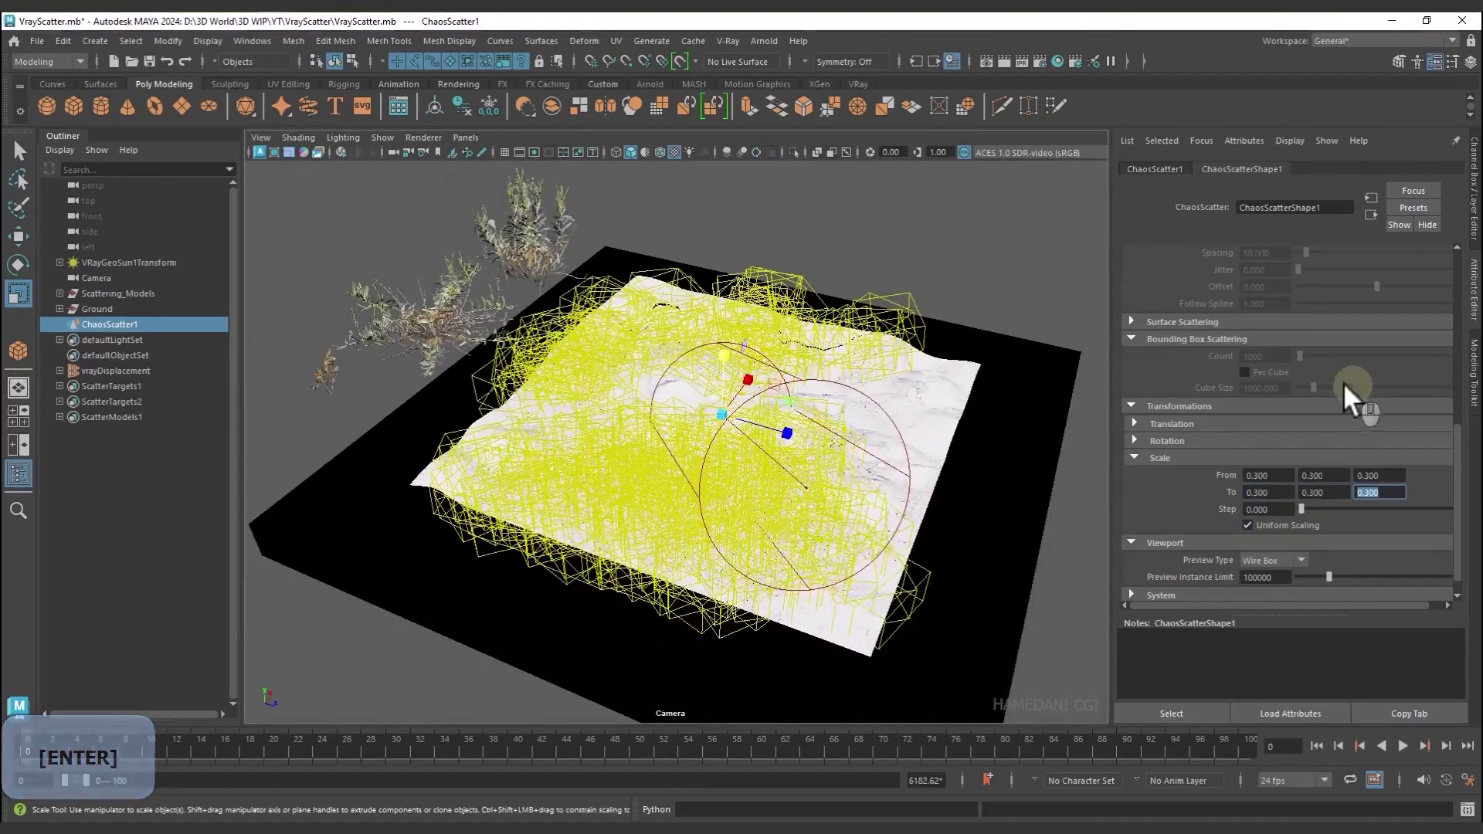
Add a second model entry to the ChaosScatter1 object
scroll(1342, 382, "up", 10)
scroll(1342, 382, "up", 1)
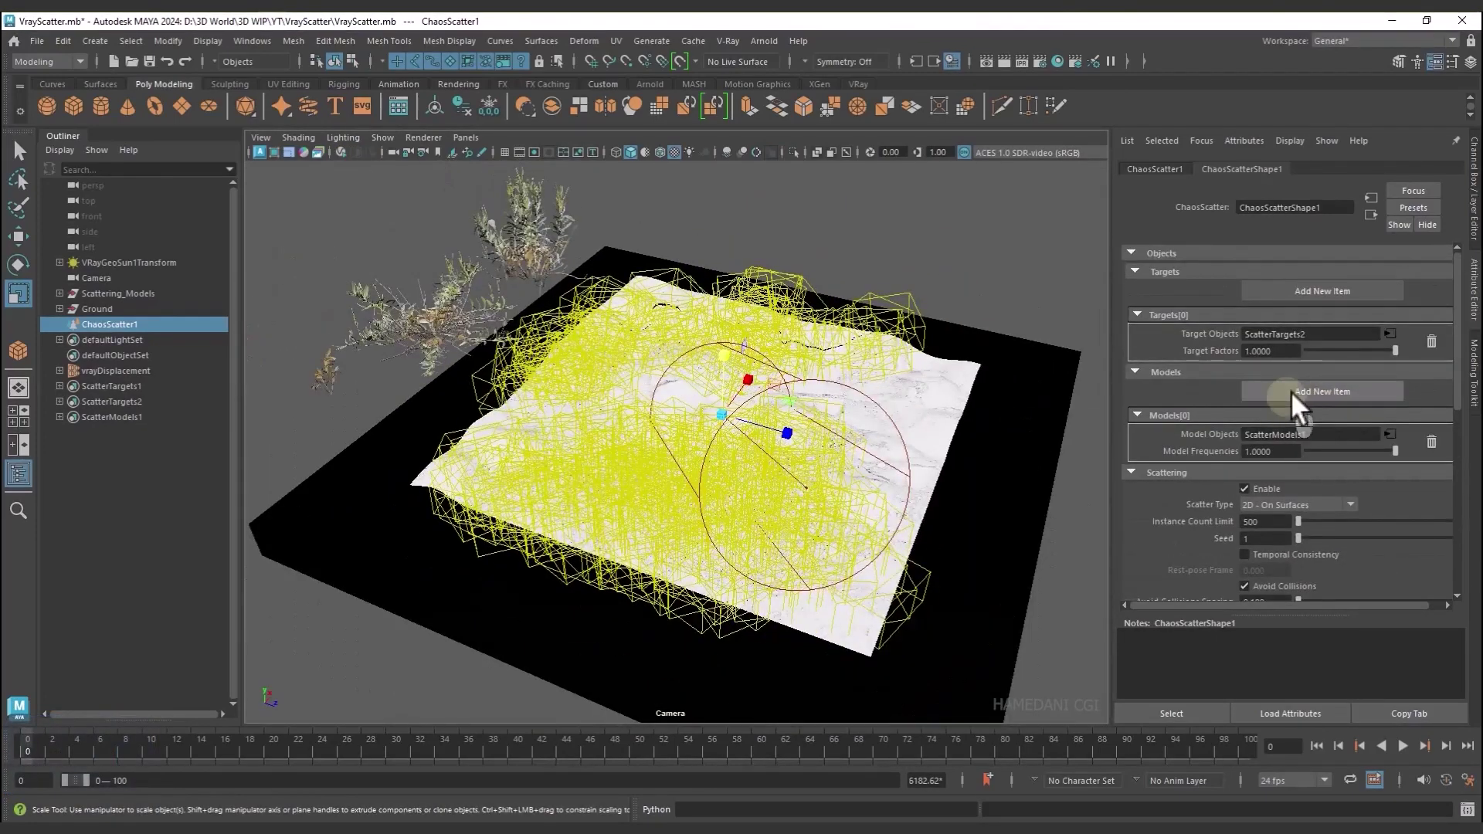
left_click(1328, 390)
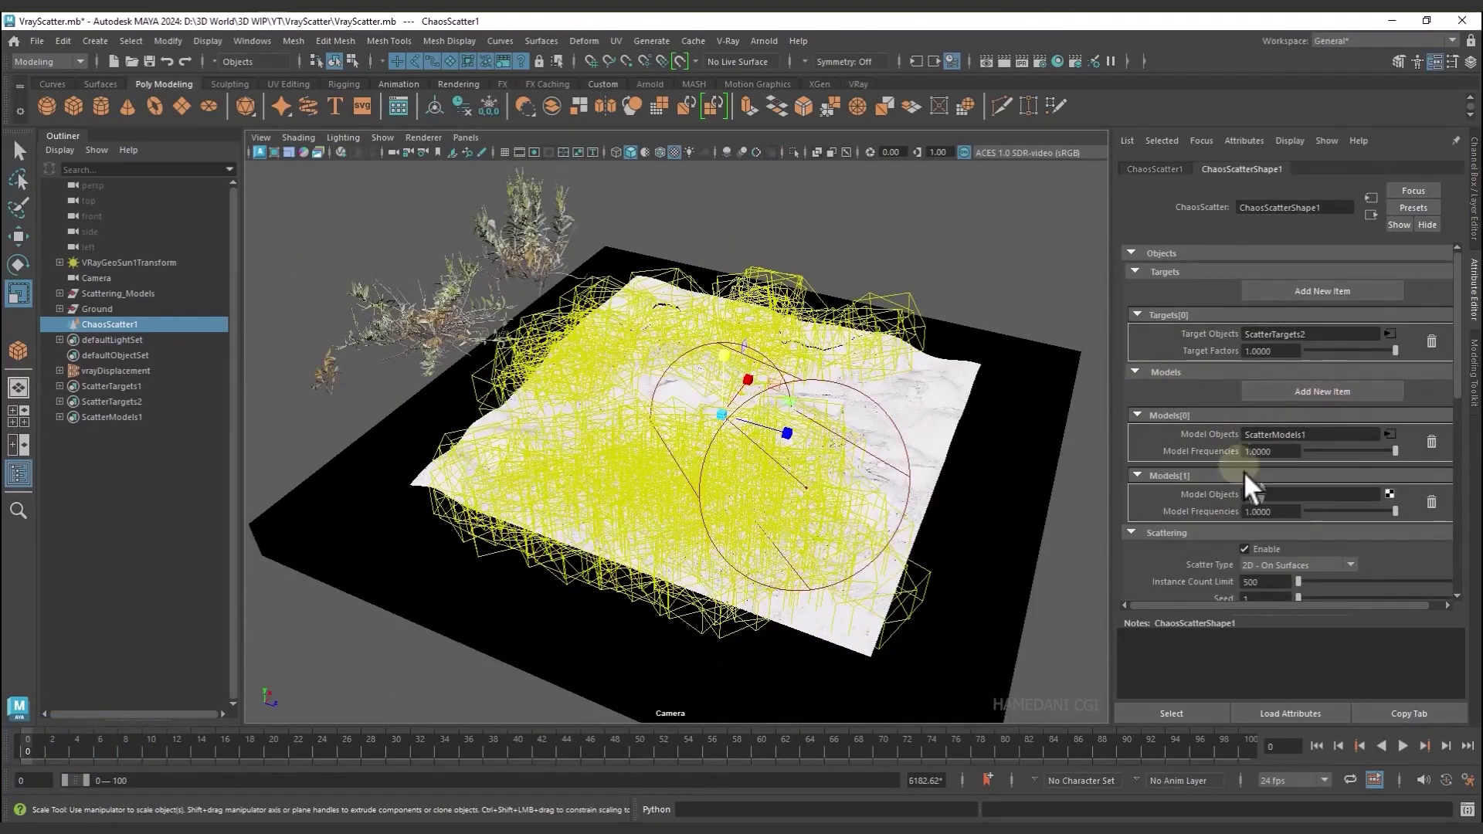
Create a set for the second model entry and add the plant _9p9c_Var4_LOD0 to it
left_click(1385, 494)
left_click(294, 508)
left_click(425, 554)
scroll(528, 513, "down", 3)
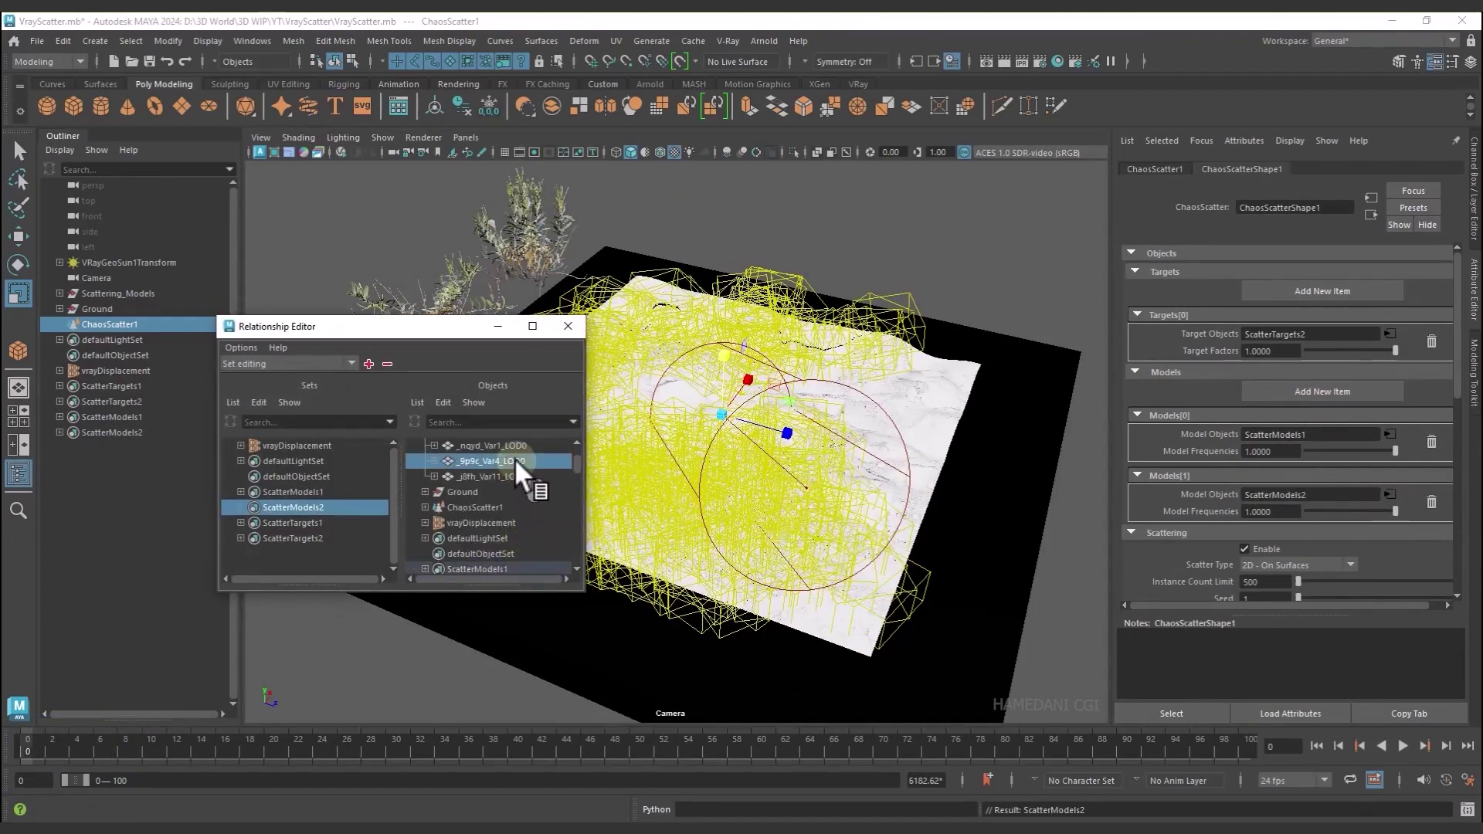
left_click(569, 326)
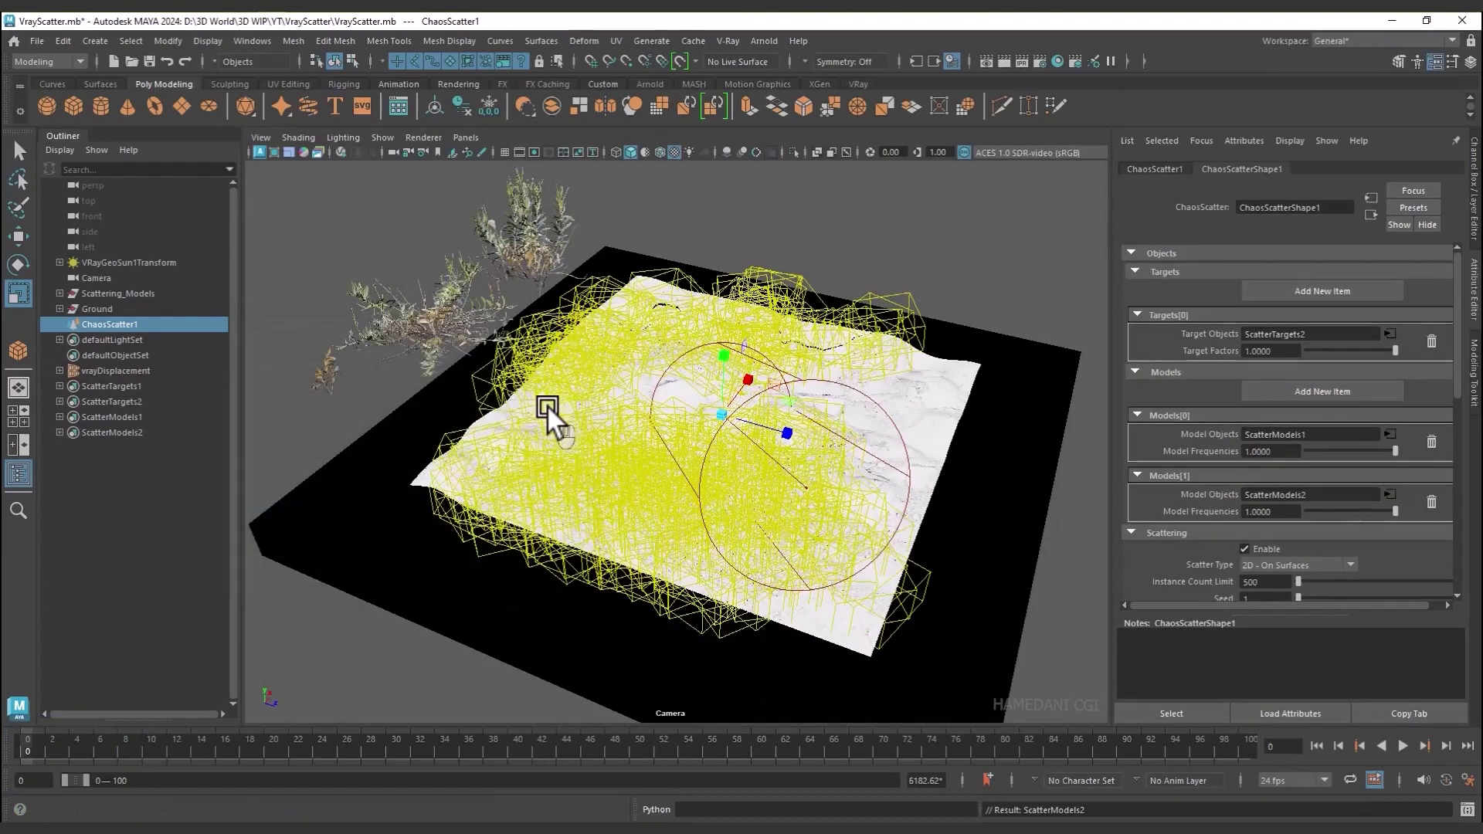
Disconnect the ScatterModels2 set from the second model entry of ChaosScatter1
left_click(1391, 494)
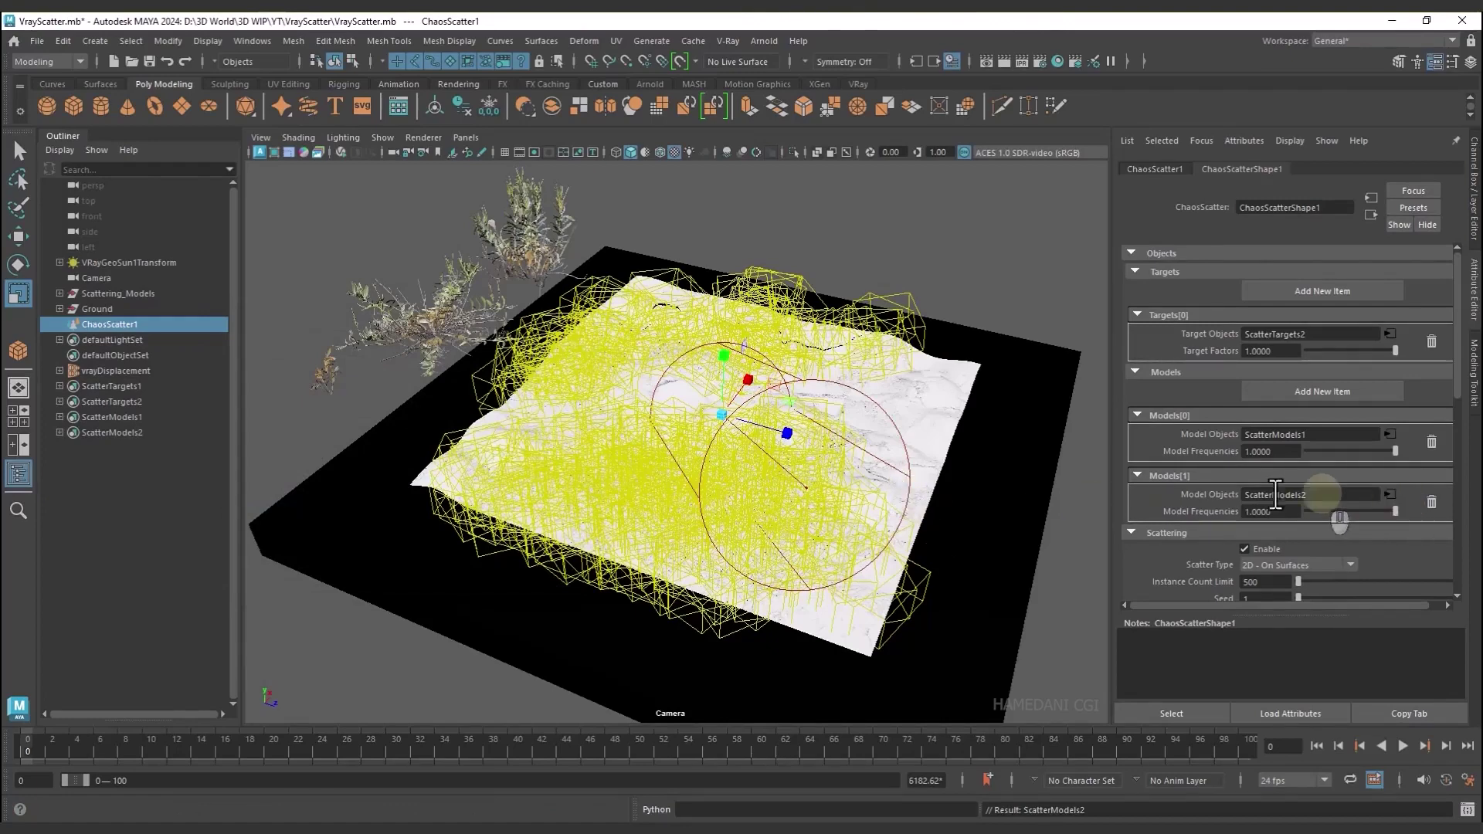
left_click(114, 324)
left_click(1390, 494)
left_click(1354, 520)
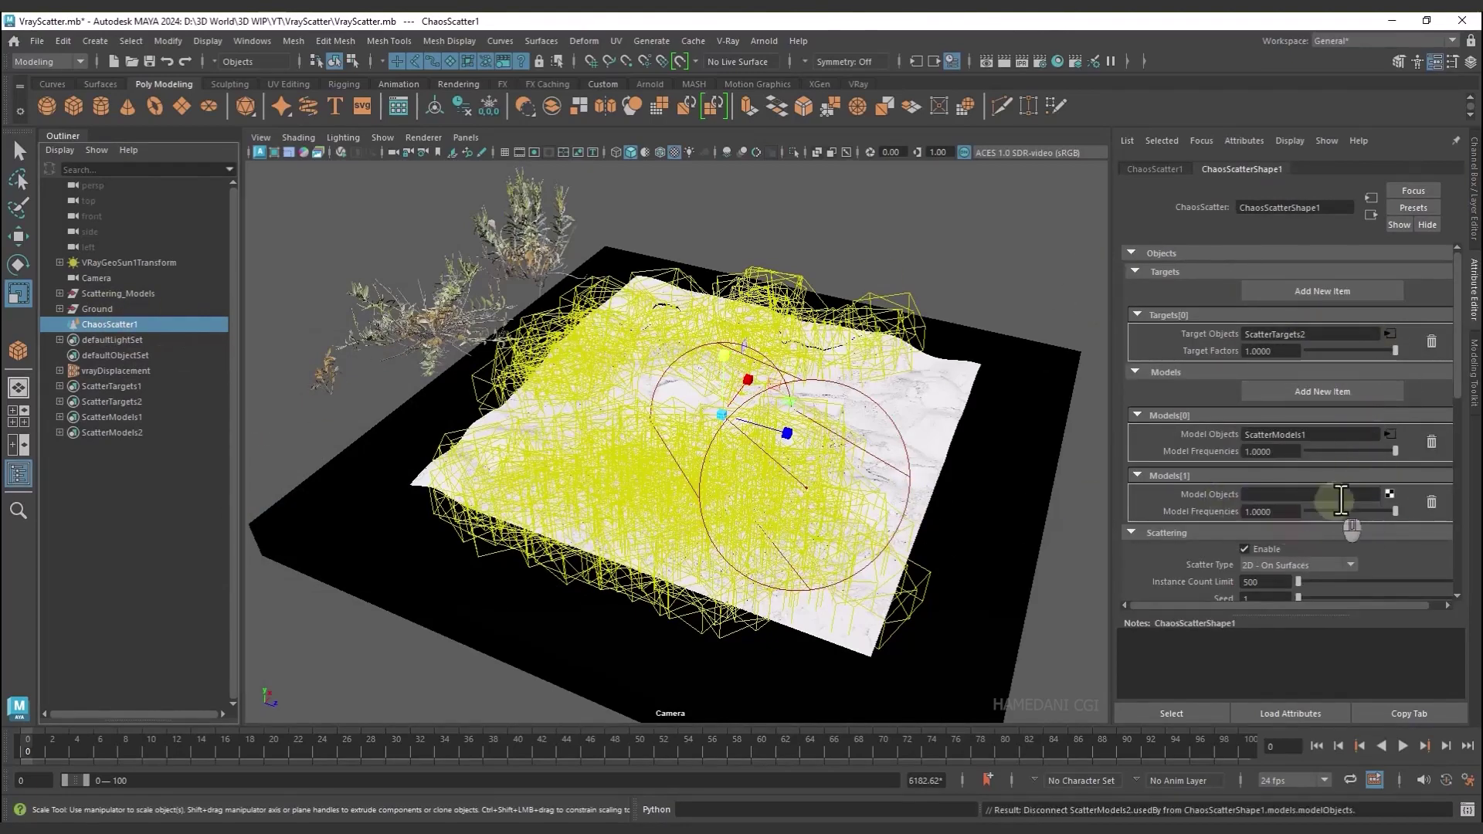
Create another set for the second model entry and add the plant _nqyd_Var1_LOD0 to it
left_click(425, 553)
scroll(518, 557, "down", 3)
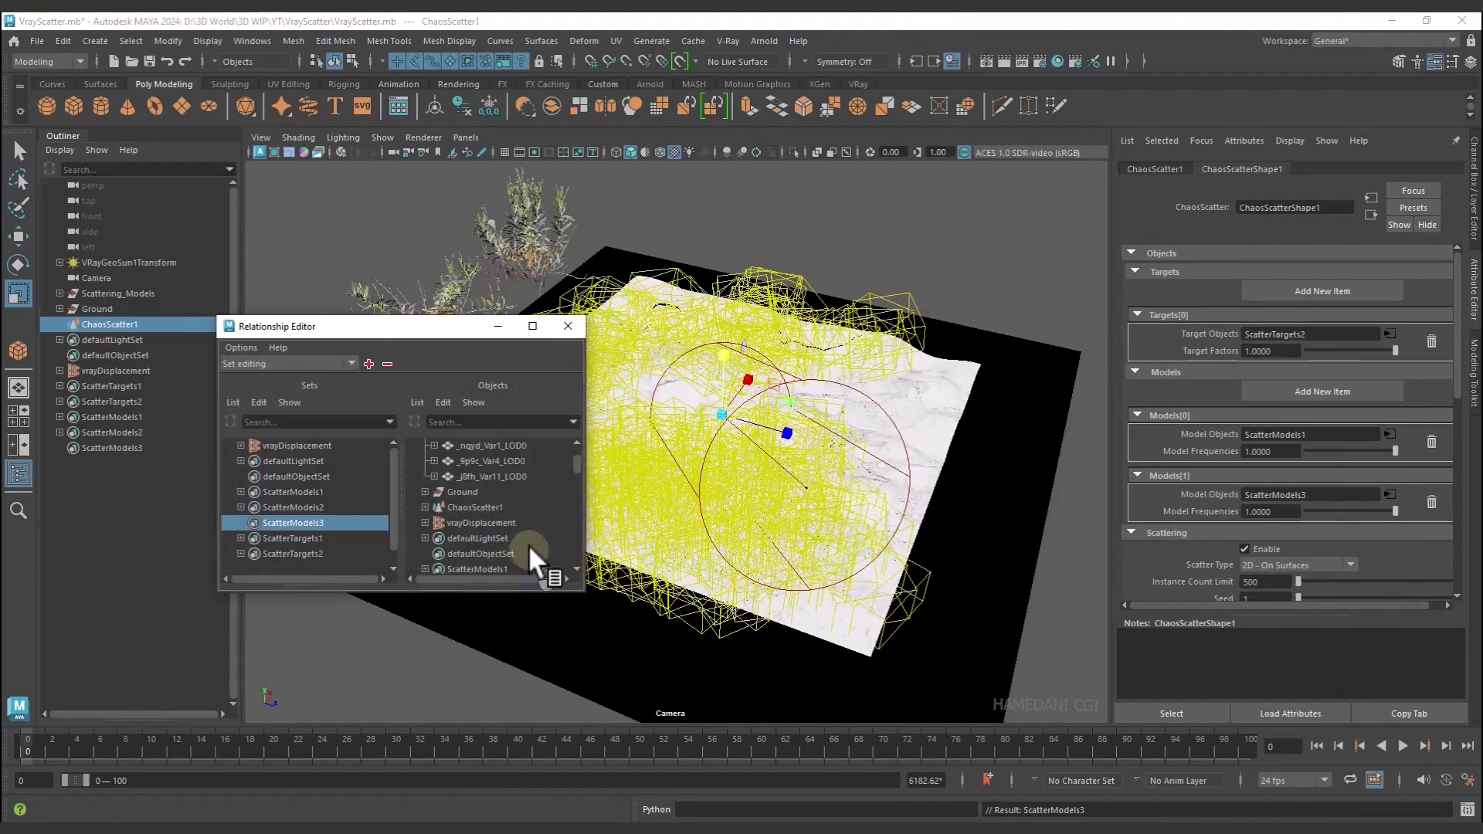
left_click(503, 446)
mouse_move(502, 444)
middle_mouse_down()
mouse_move(449, 439)
mouse_move(510, 456)
middle_mouse_up()
scroll(541, 534, "up", 3)
left_click(569, 326)
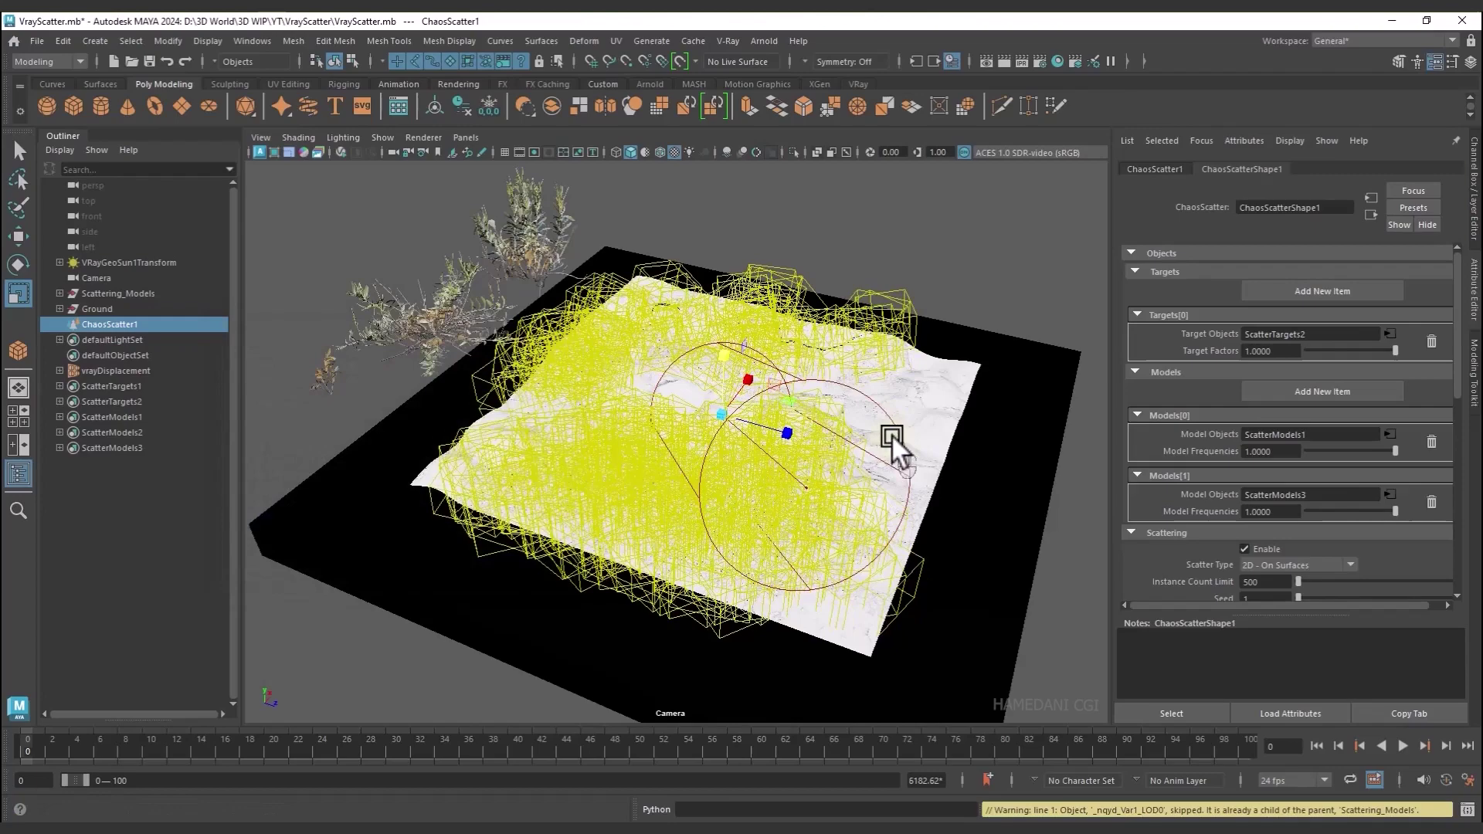
Preview the scatter with both model sets in a V-Ray viewport render, and stop it
left_click_drag(893, 432, 897, 446, "alt")
left_click(340, 152)
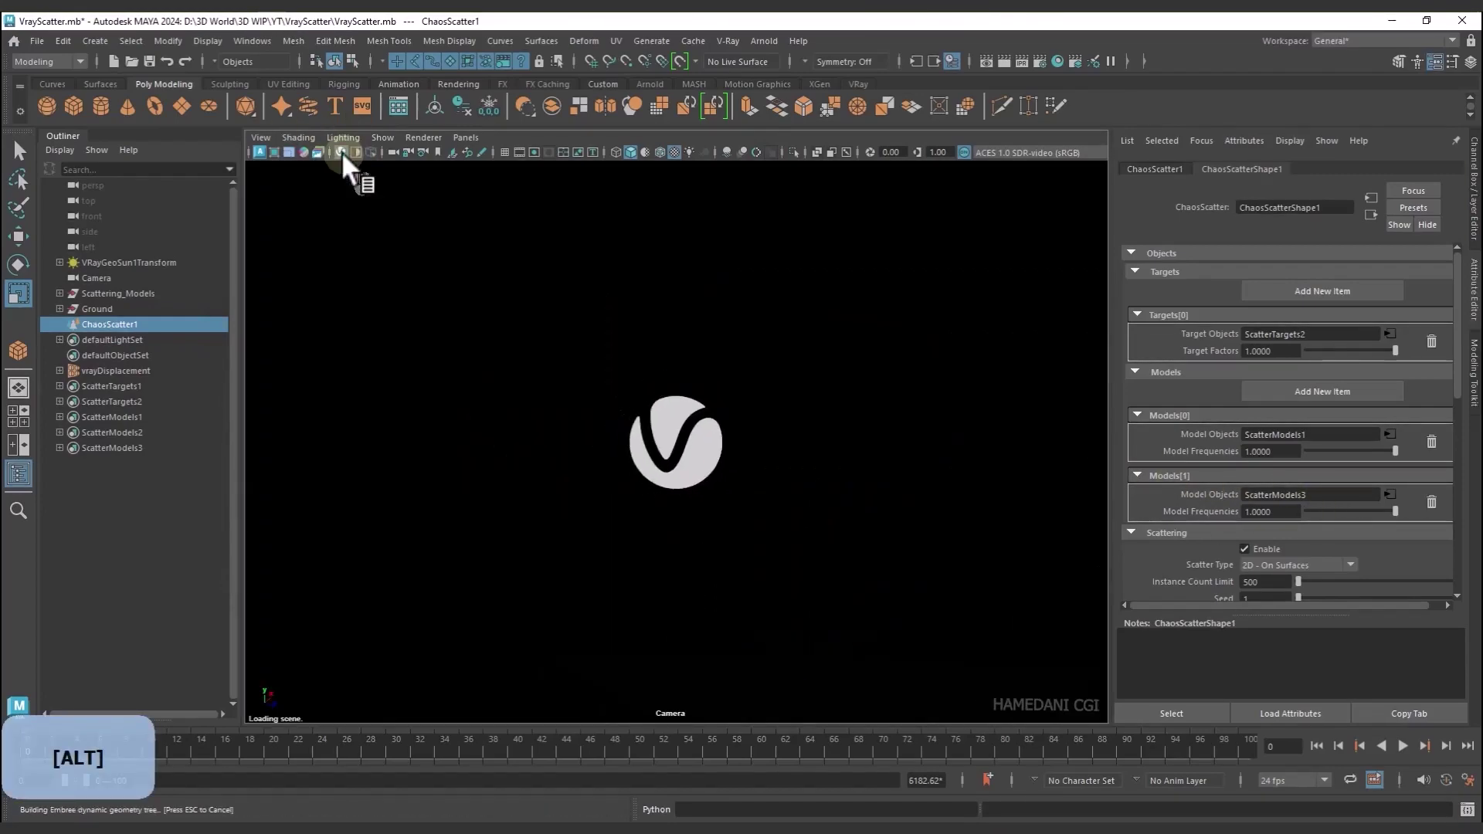
left_click(342, 152)
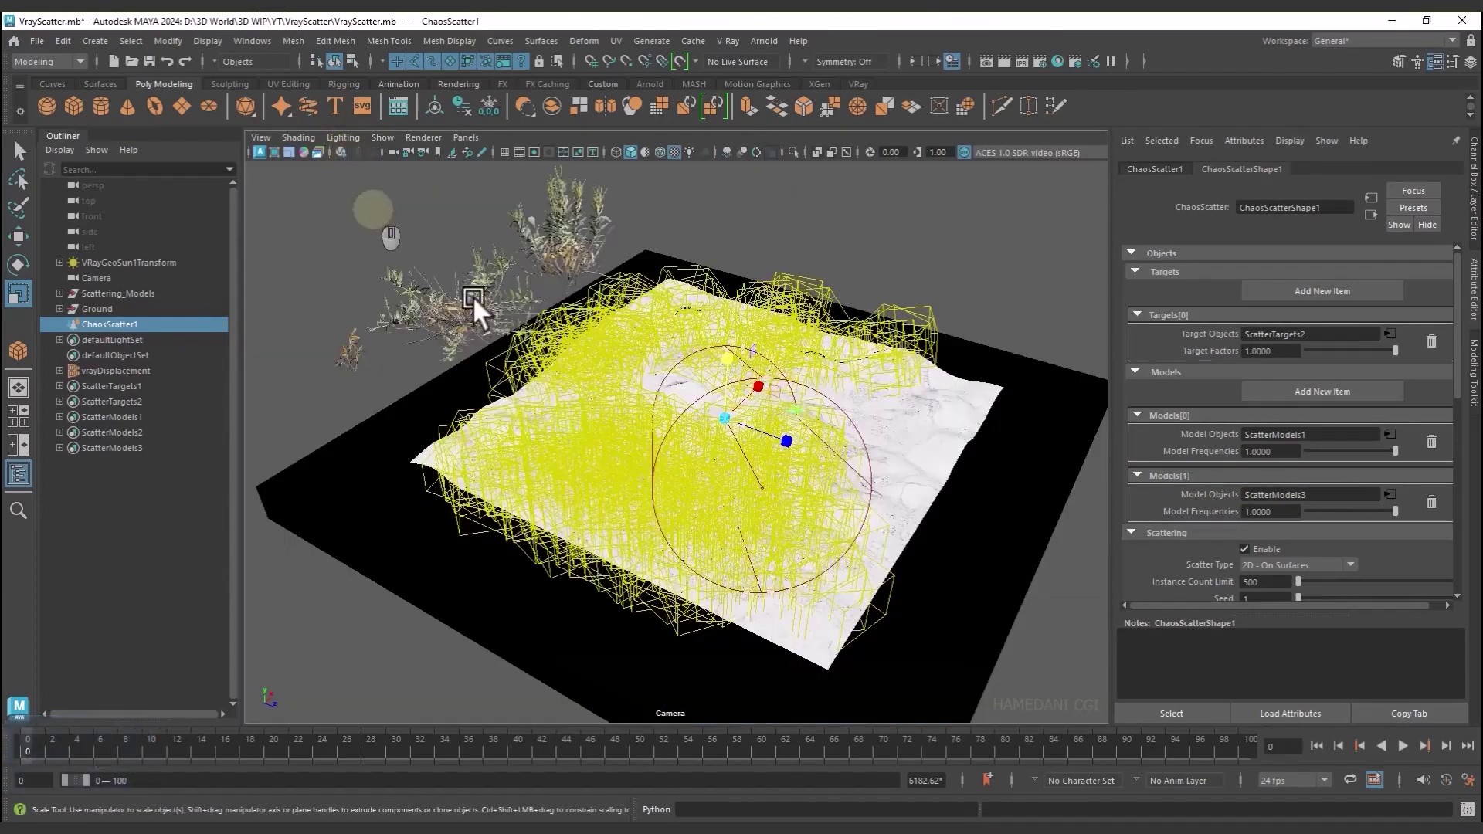
Raise the scatter's Avoid Collisions Spacing to 0.6
scroll(1335, 541, "down", 2)
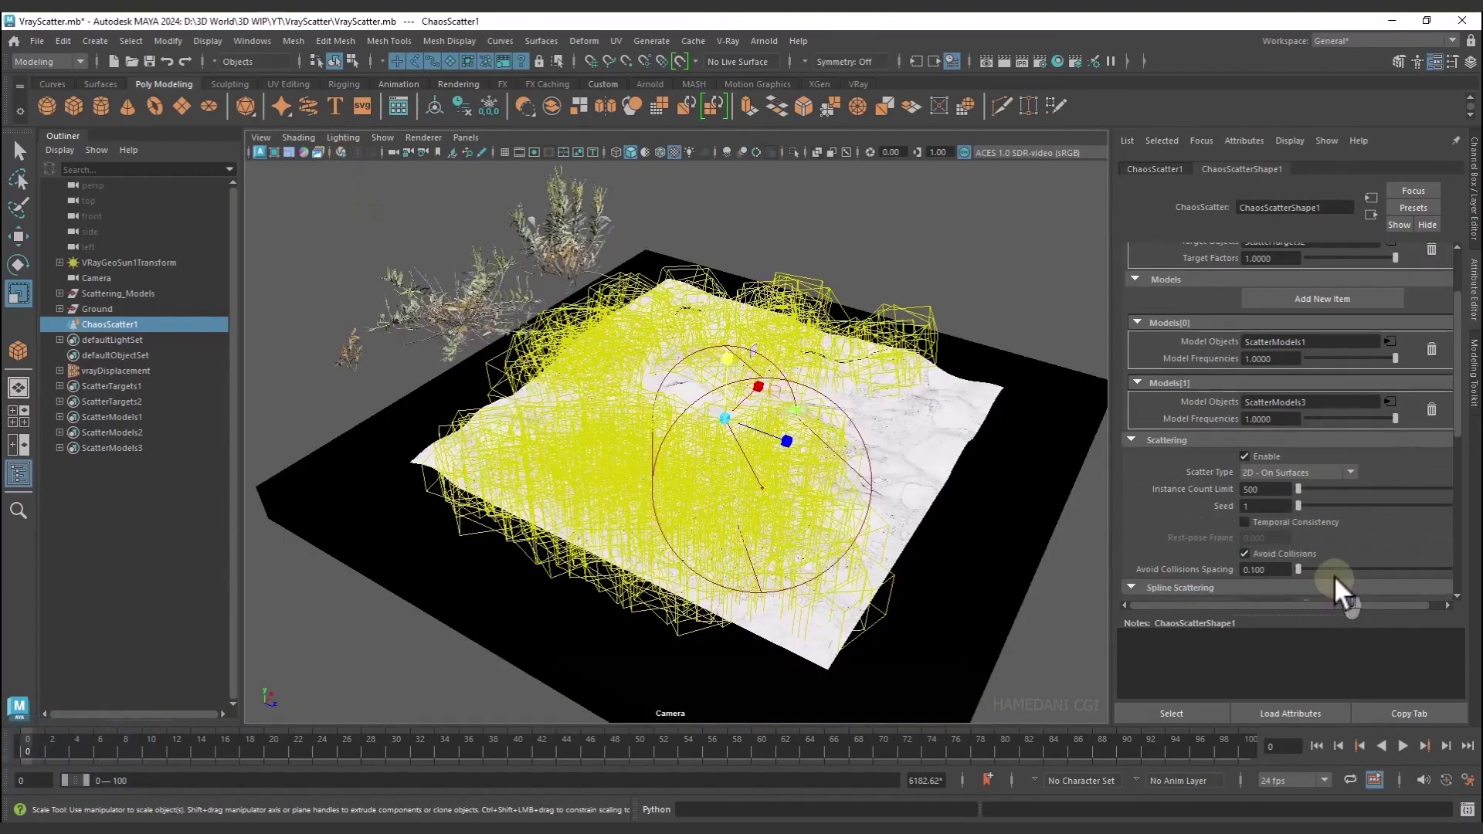
double_click(1253, 569)
type("6")
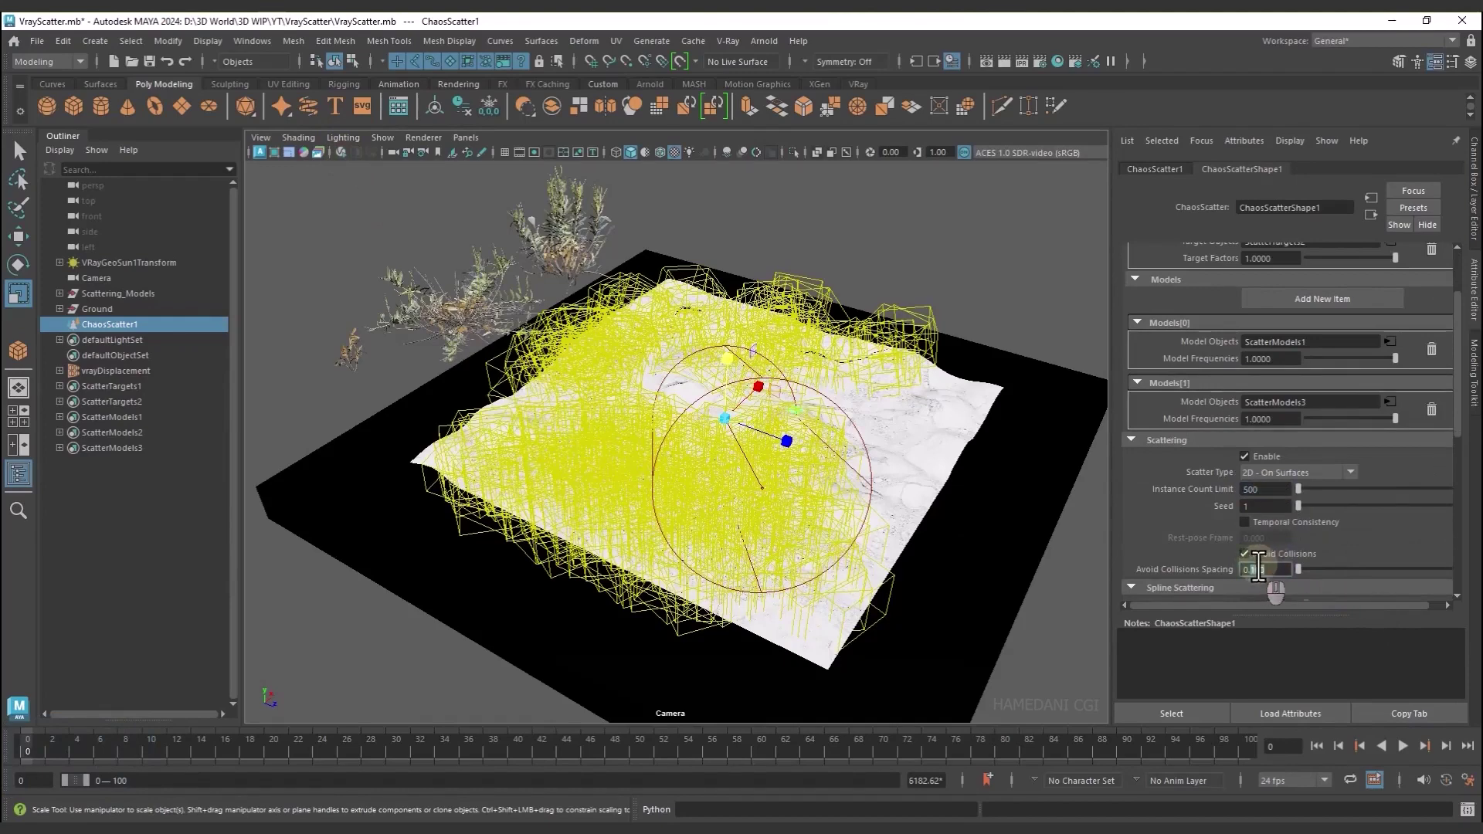
key("Return")
Render the scatter in the viewport while trying an Avoid Collisions Spacing of 0.4 and settling on 0.2, and stop the render
left_click(341, 153)
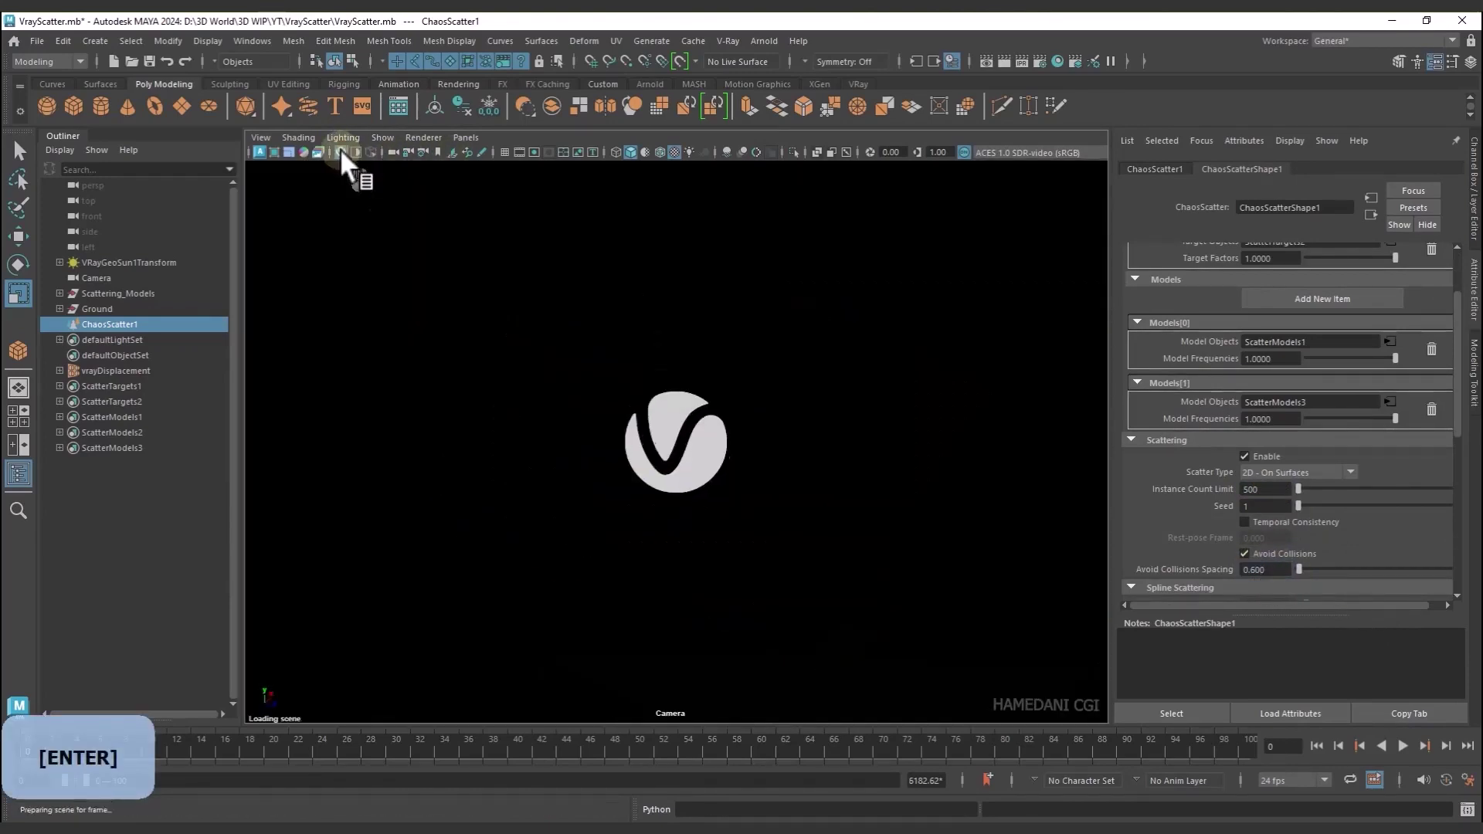
type("4")
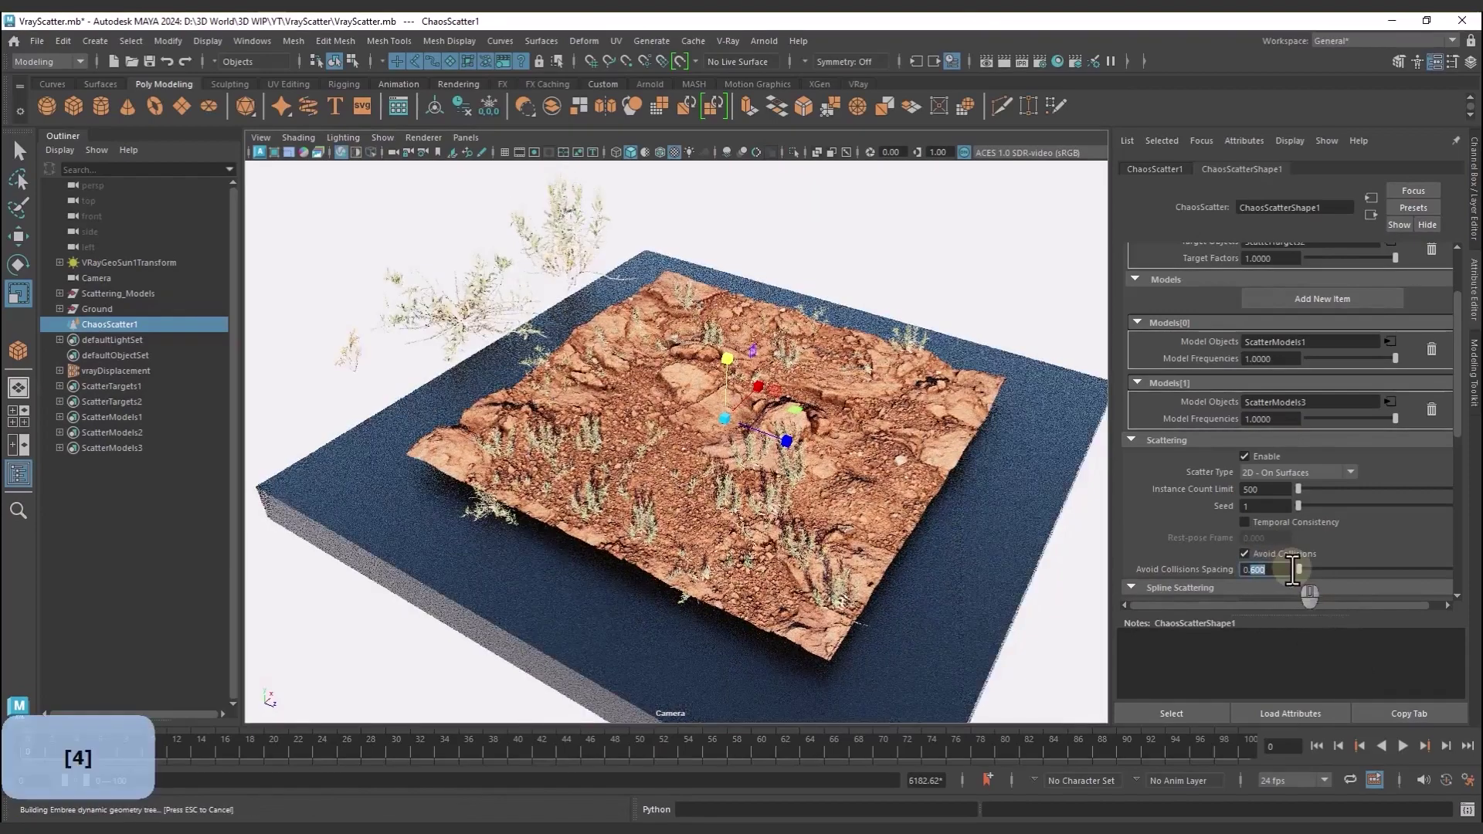
key("Return")
key("Return")
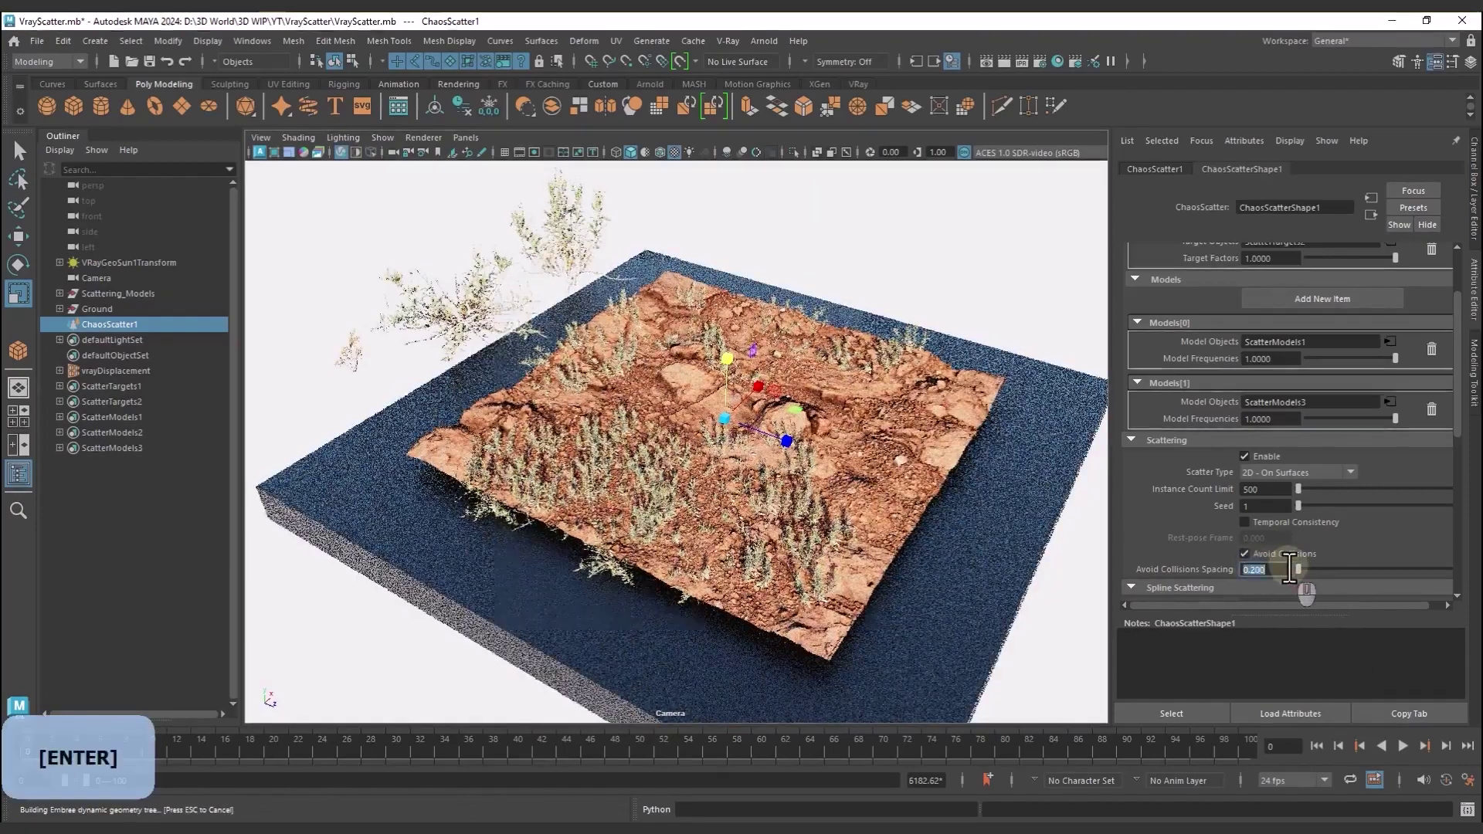
left_click_drag(738, 484, 837, 511, "alt")
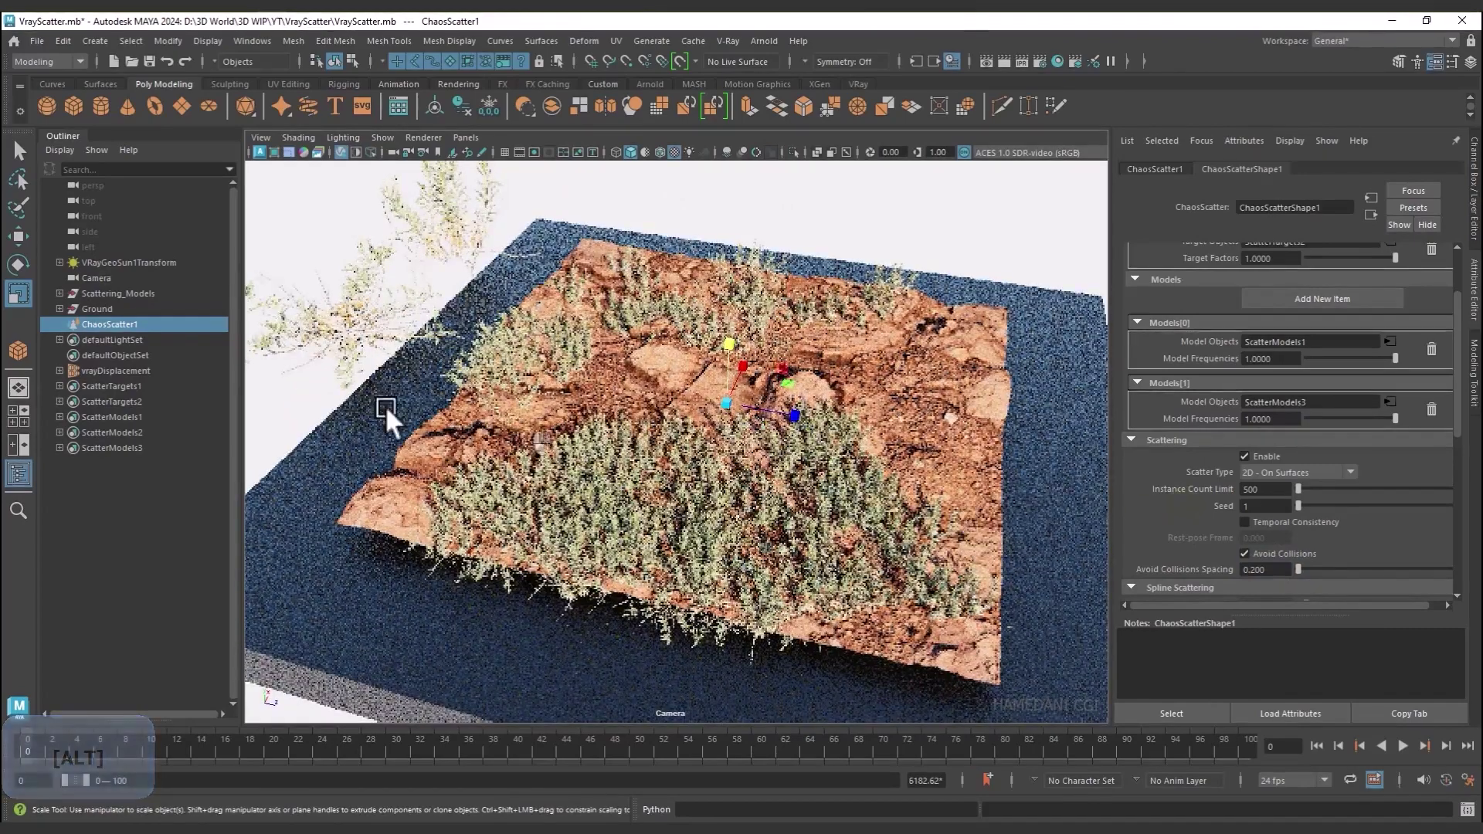
left_click(339, 154)
Draw a freehand spiral curve beside the terrain in the top view with the Pencil Curve Tool
scroll(786, 446, "down", 3)
middle_click_drag(786, 447, 613, 480, "alt")
left_click(101, 82)
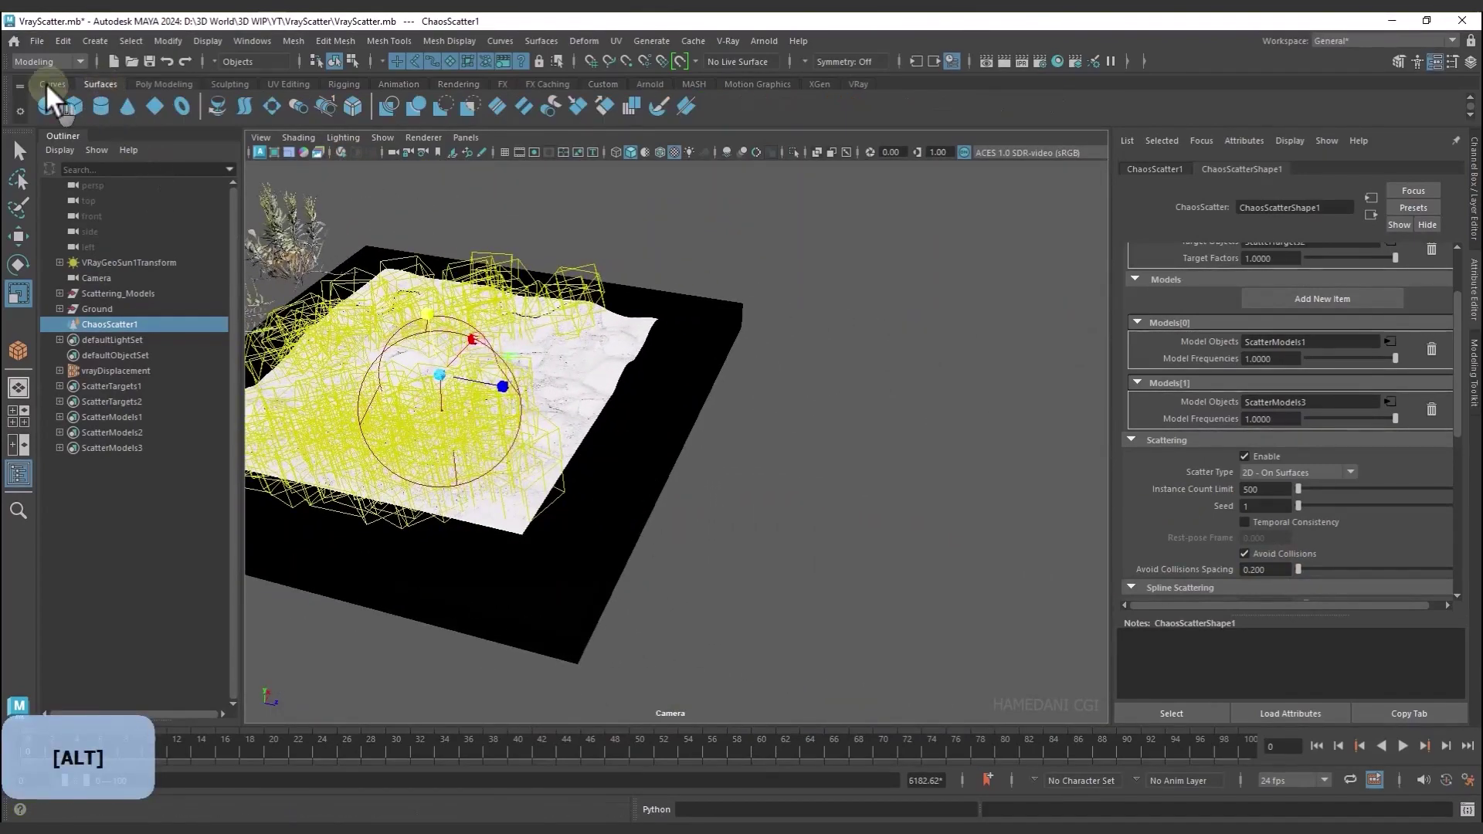
left_click(158, 82)
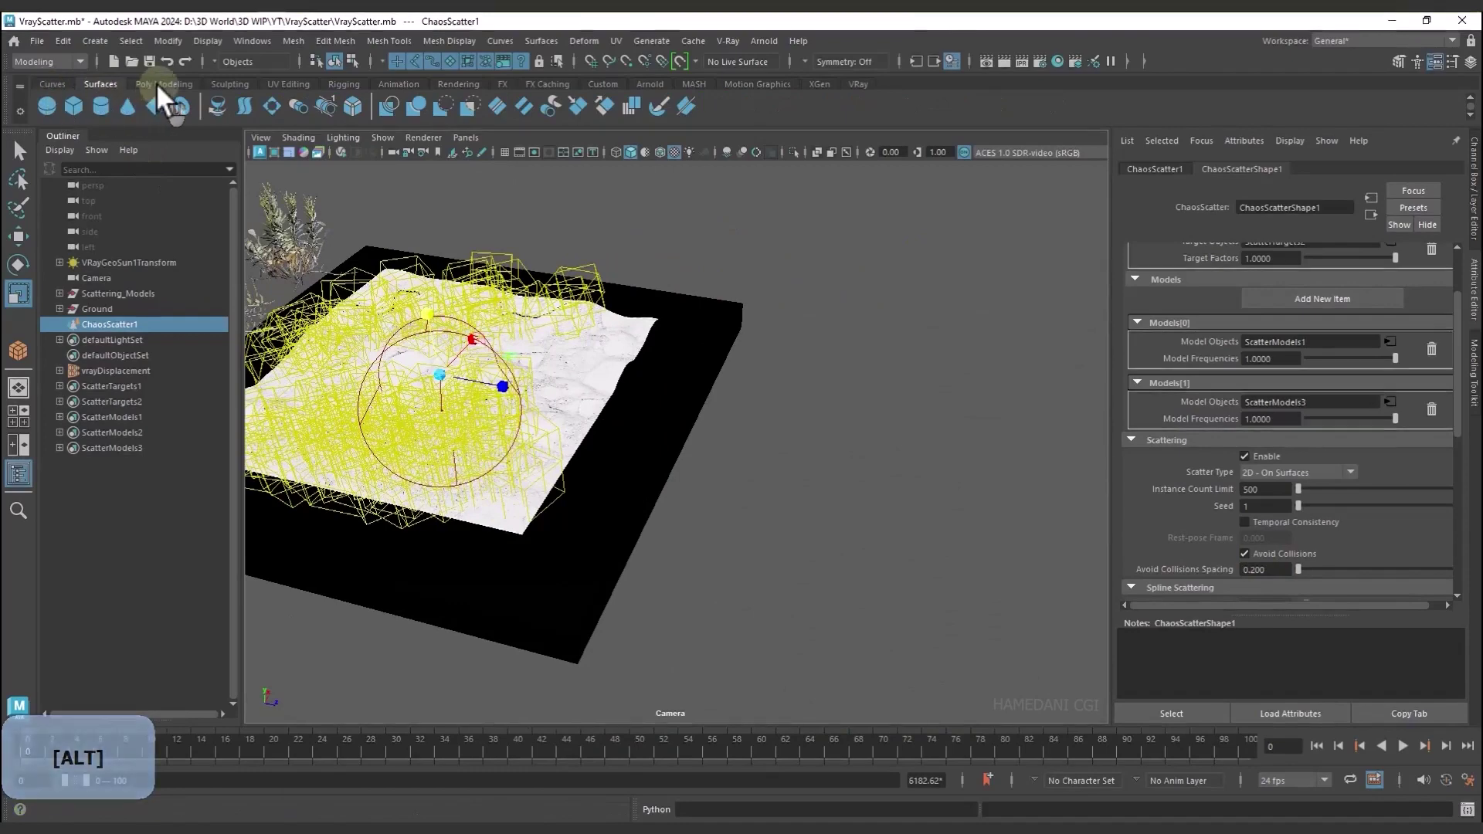
left_click(92, 82)
left_click(56, 82)
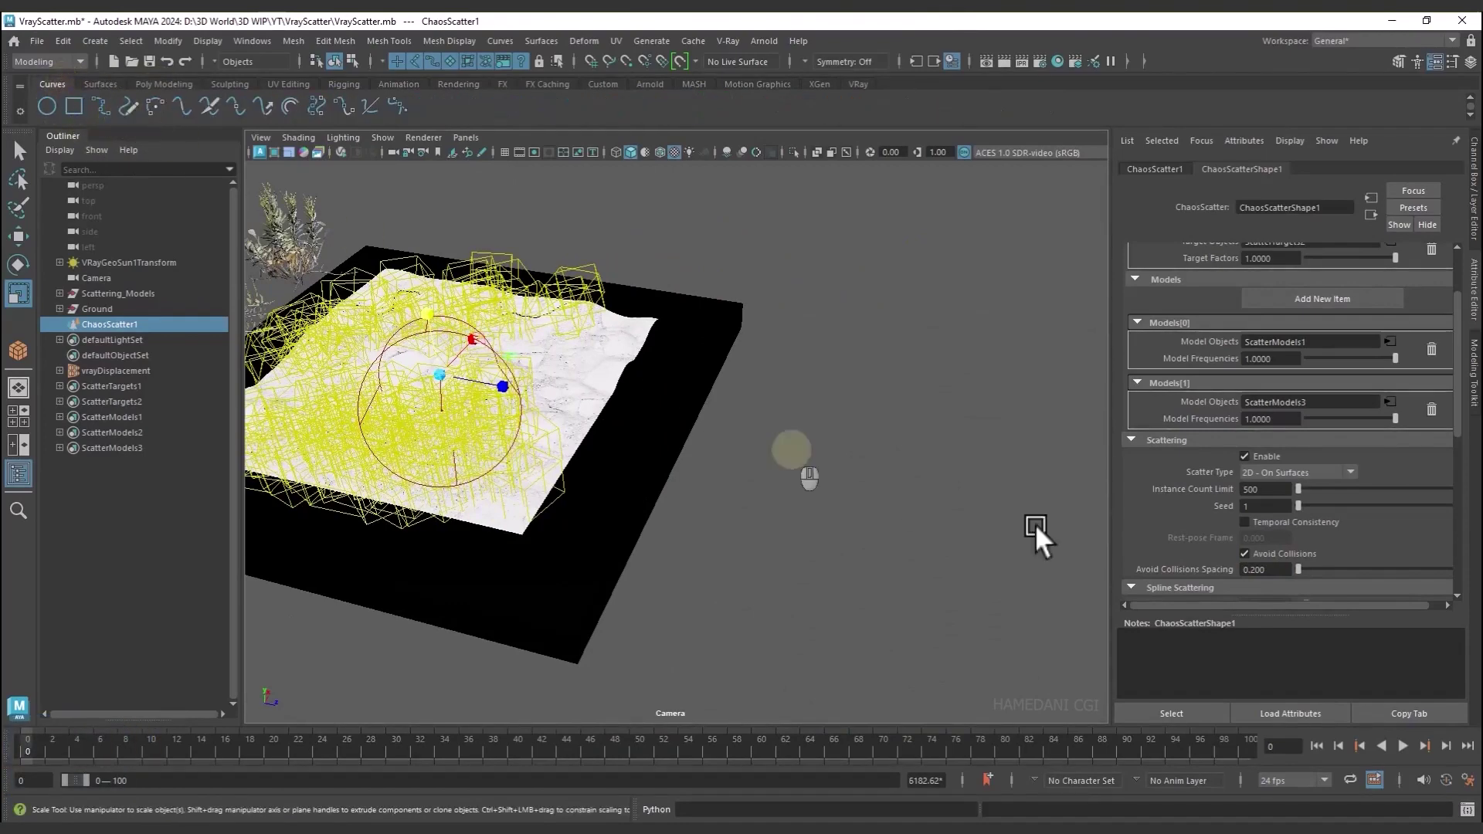
key("space")
left_click_drag(856, 441, 814, 442)
middle_click_drag(893, 455, 480, 448, "alt")
left_click(127, 106)
left_click(478, 382)
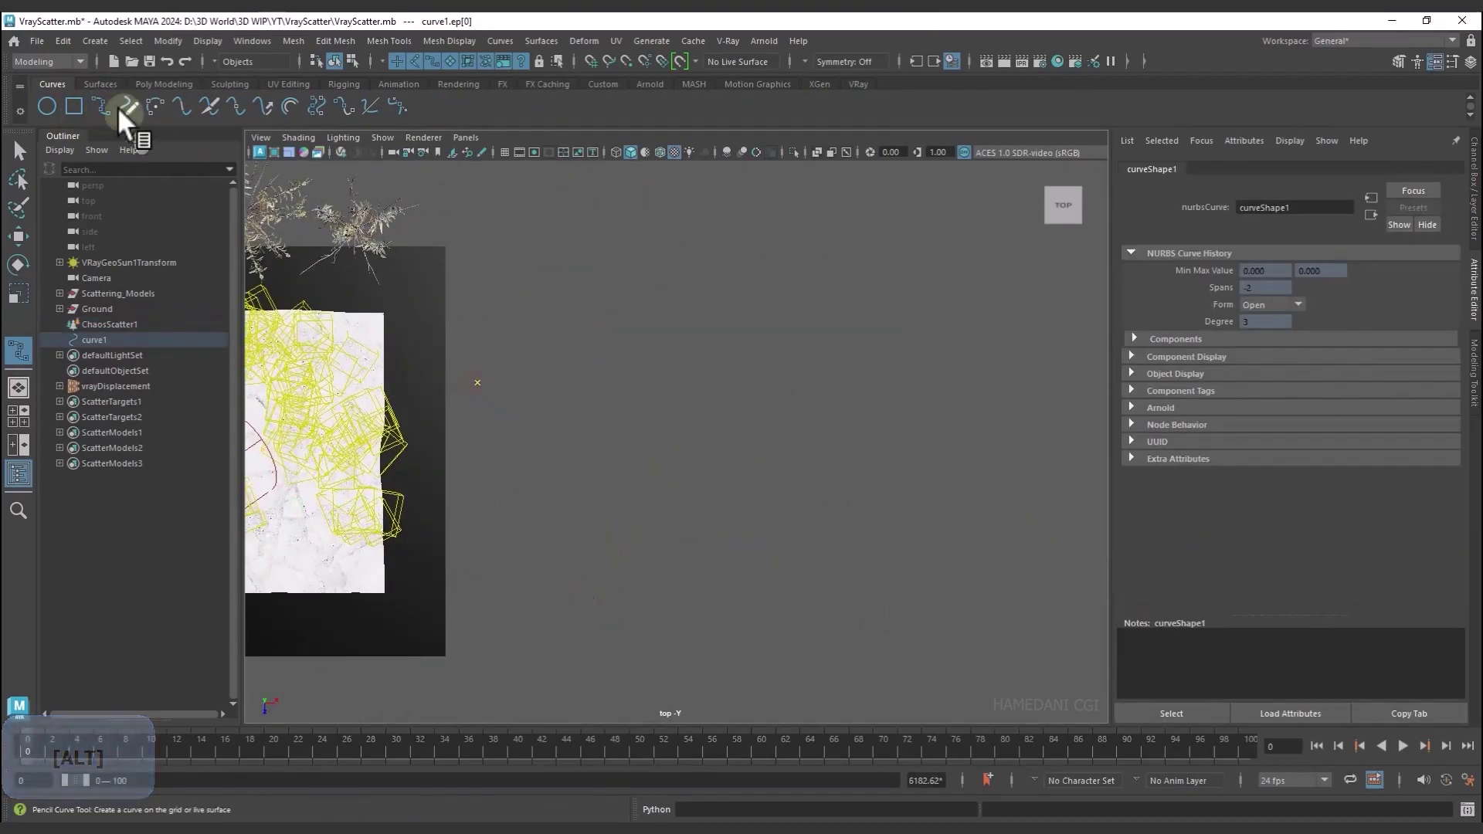
mouse_move(587, 558)
left_mouse_down()
mouse_move(510, 340)
mouse_move(830, 467)
mouse_move(772, 351)
mouse_move(663, 396)
left_mouse_up()
mouse_move(868, 530)
middle_mouse_down("alt")
mouse_move(878, 557)
mouse_move(854, 556)
middle_mouse_up("alt")
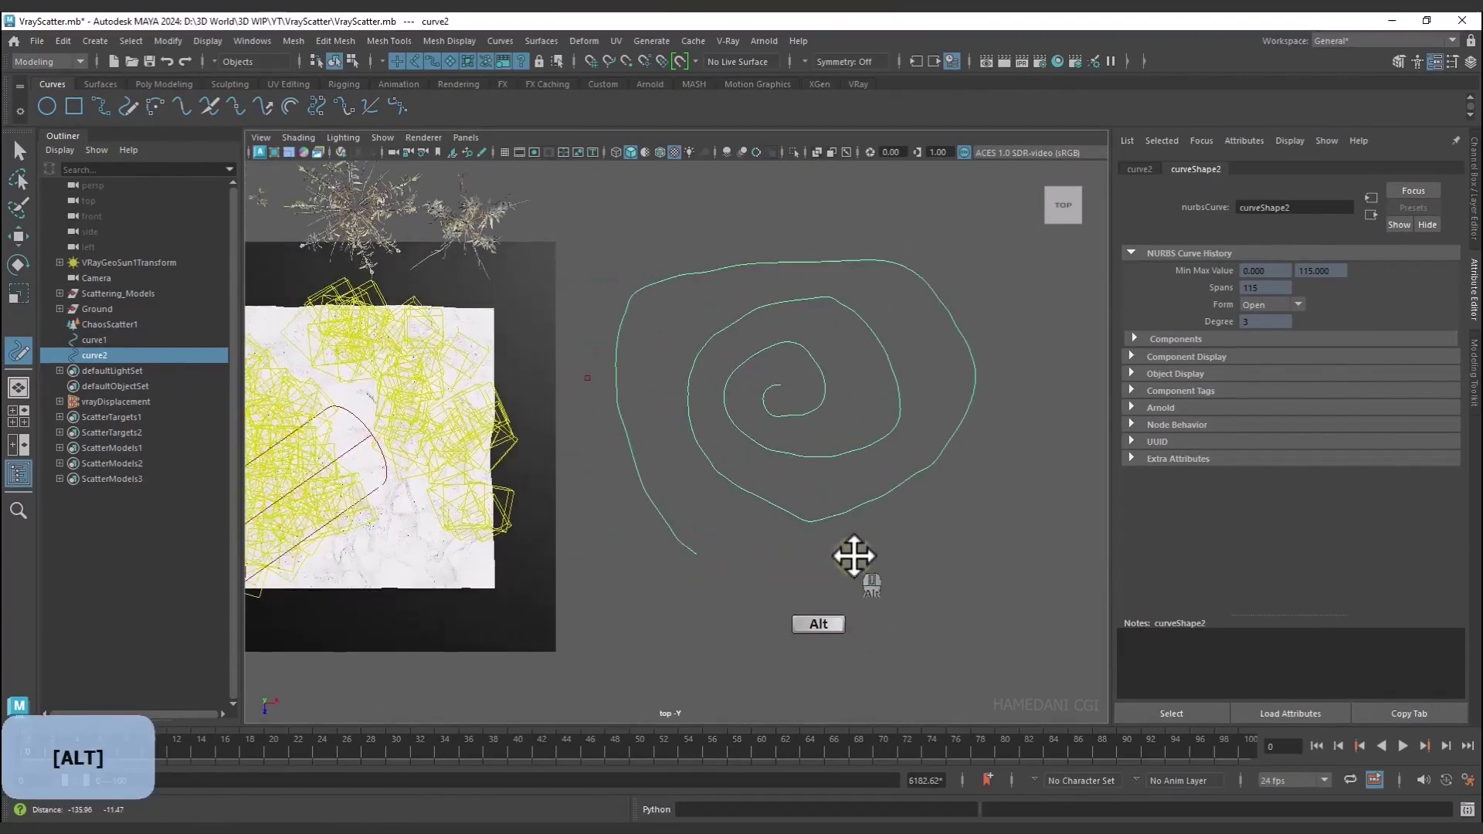
Return to the perspective view with the spiral in sight and switch to the Select Tool
key("space")
left_click_drag(563, 320, 566, 282)
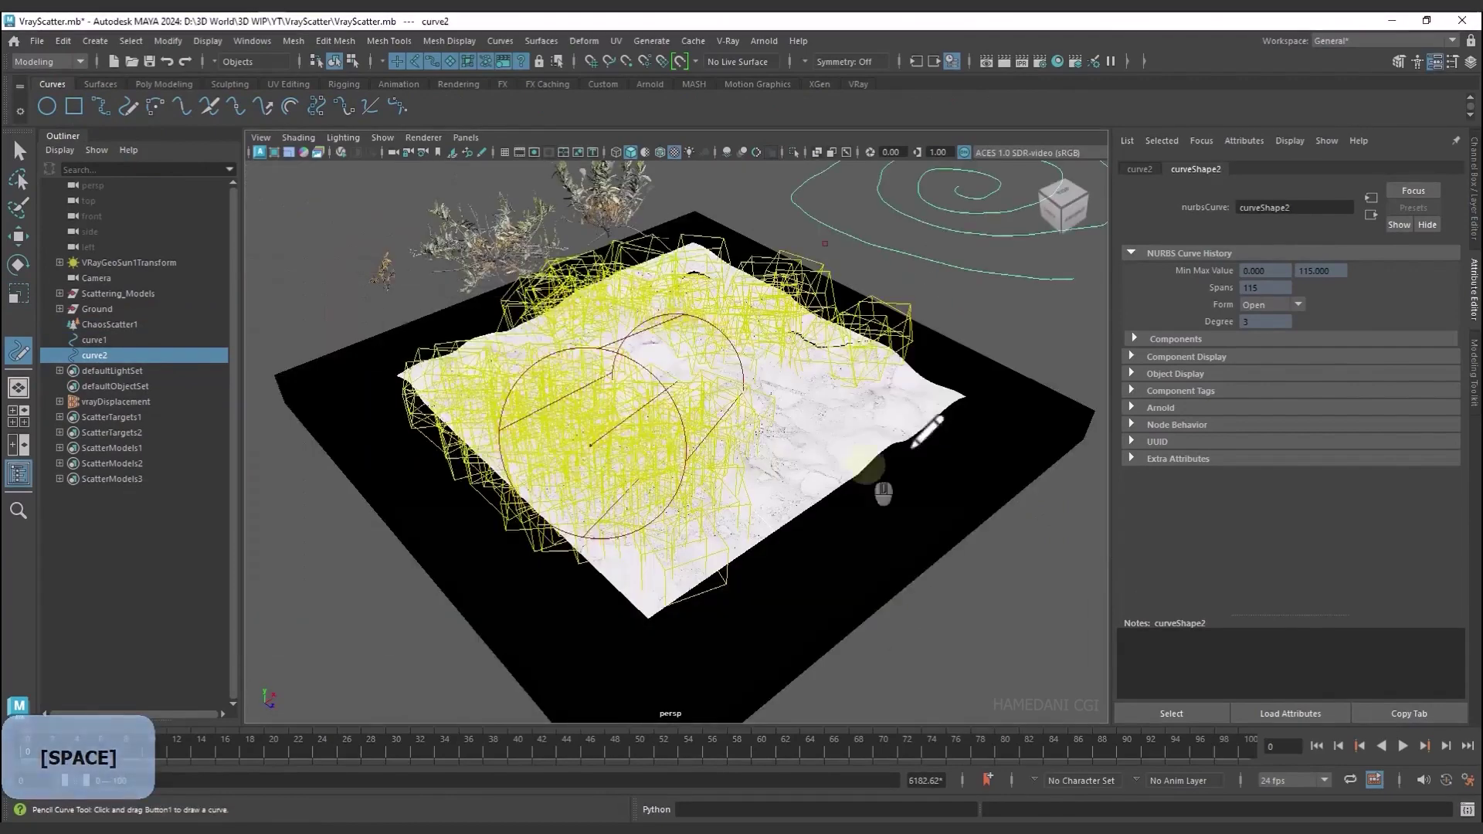
middle_click_drag(927, 444, 826, 511, "alt")
left_click_drag(827, 512, 718, 498, "alt")
left_click(20, 152)
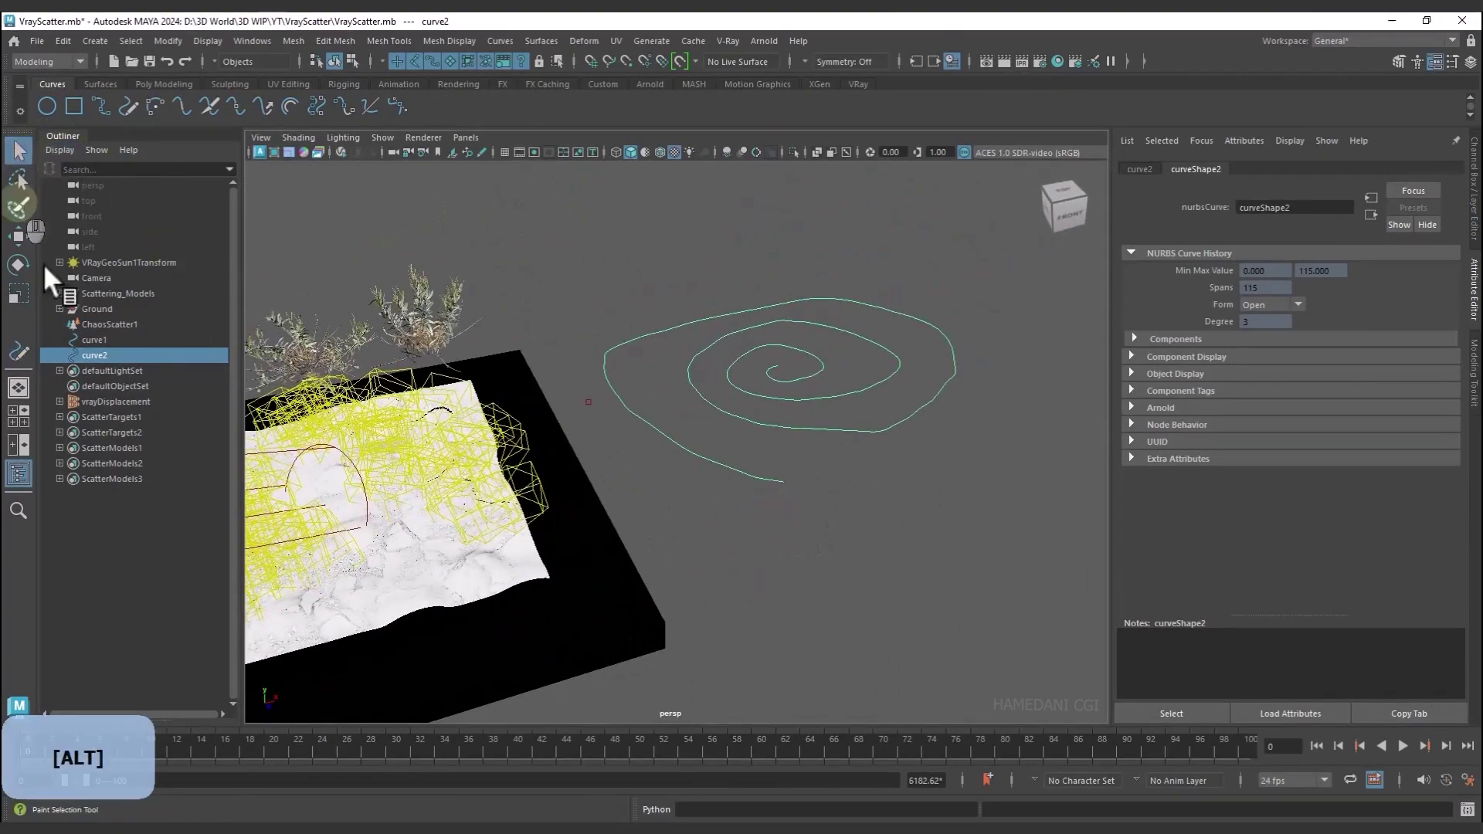
Disconnect the ScatterTargets2 set from the target entry of ChaosScatter1
left_click(108, 323)
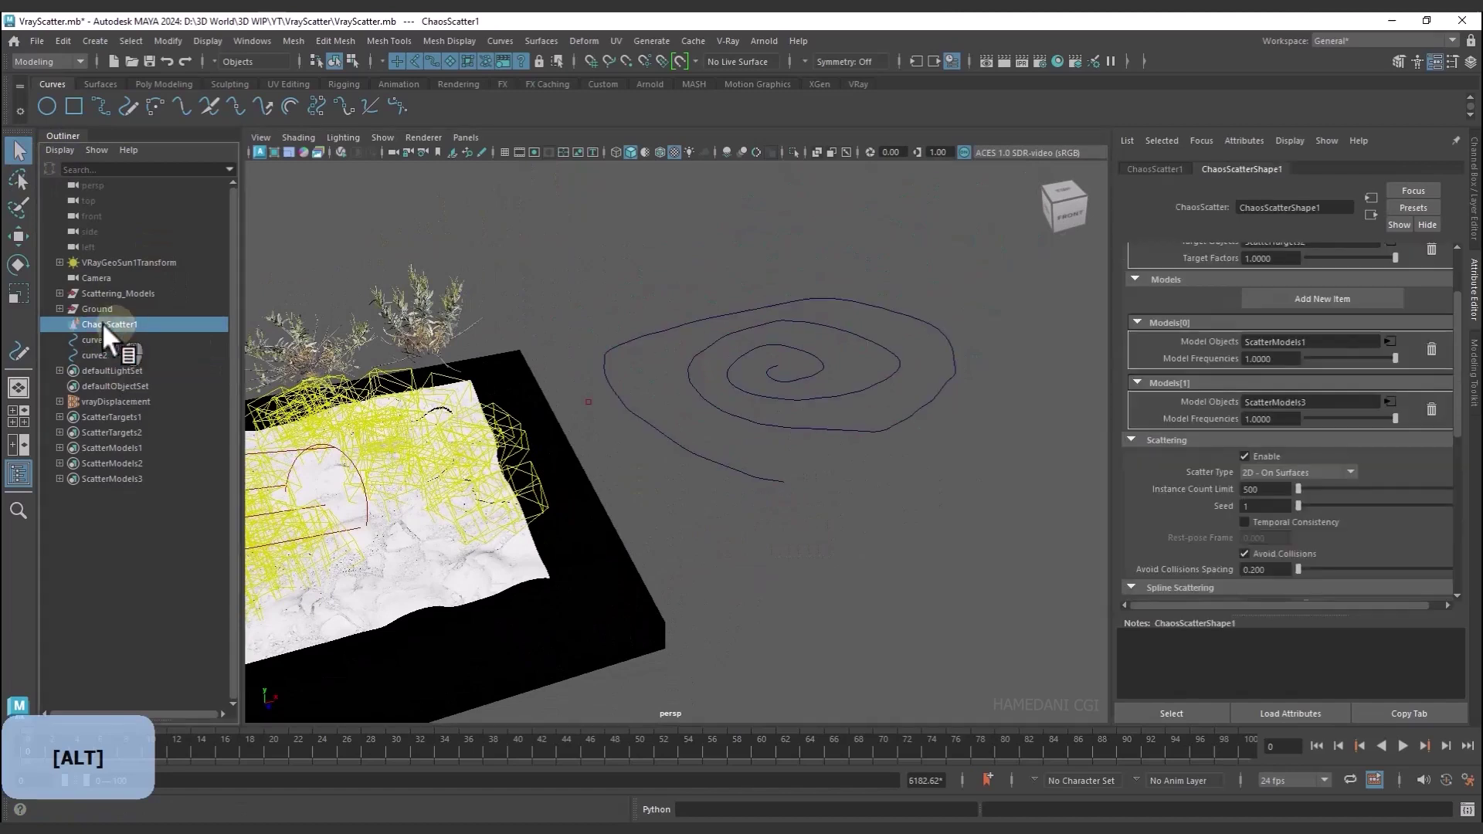
scroll(1352, 360, "up", 3)
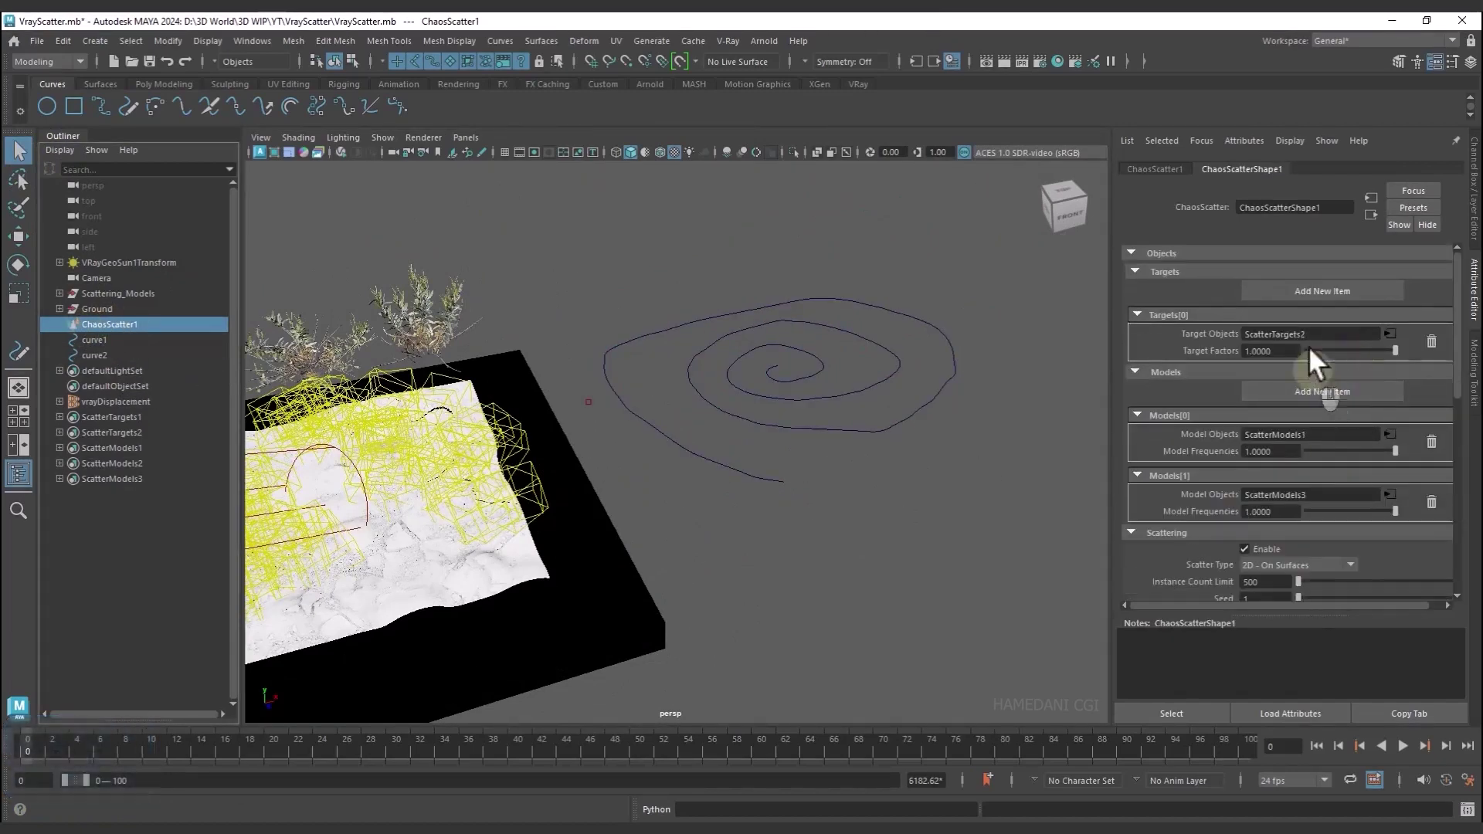
left_click(1392, 332)
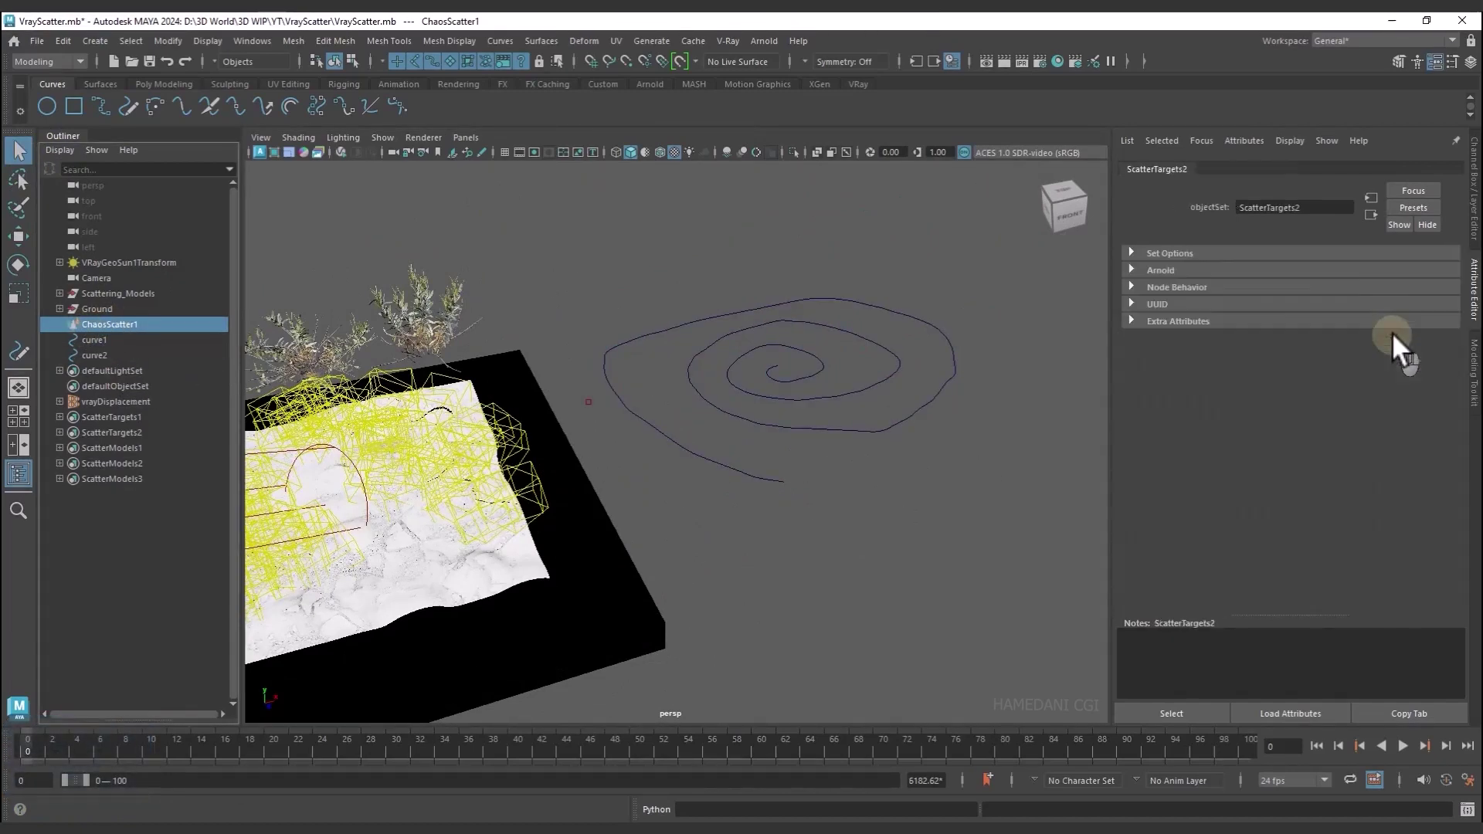
left_click(109, 324)
right_click(1224, 332)
left_click(1263, 354)
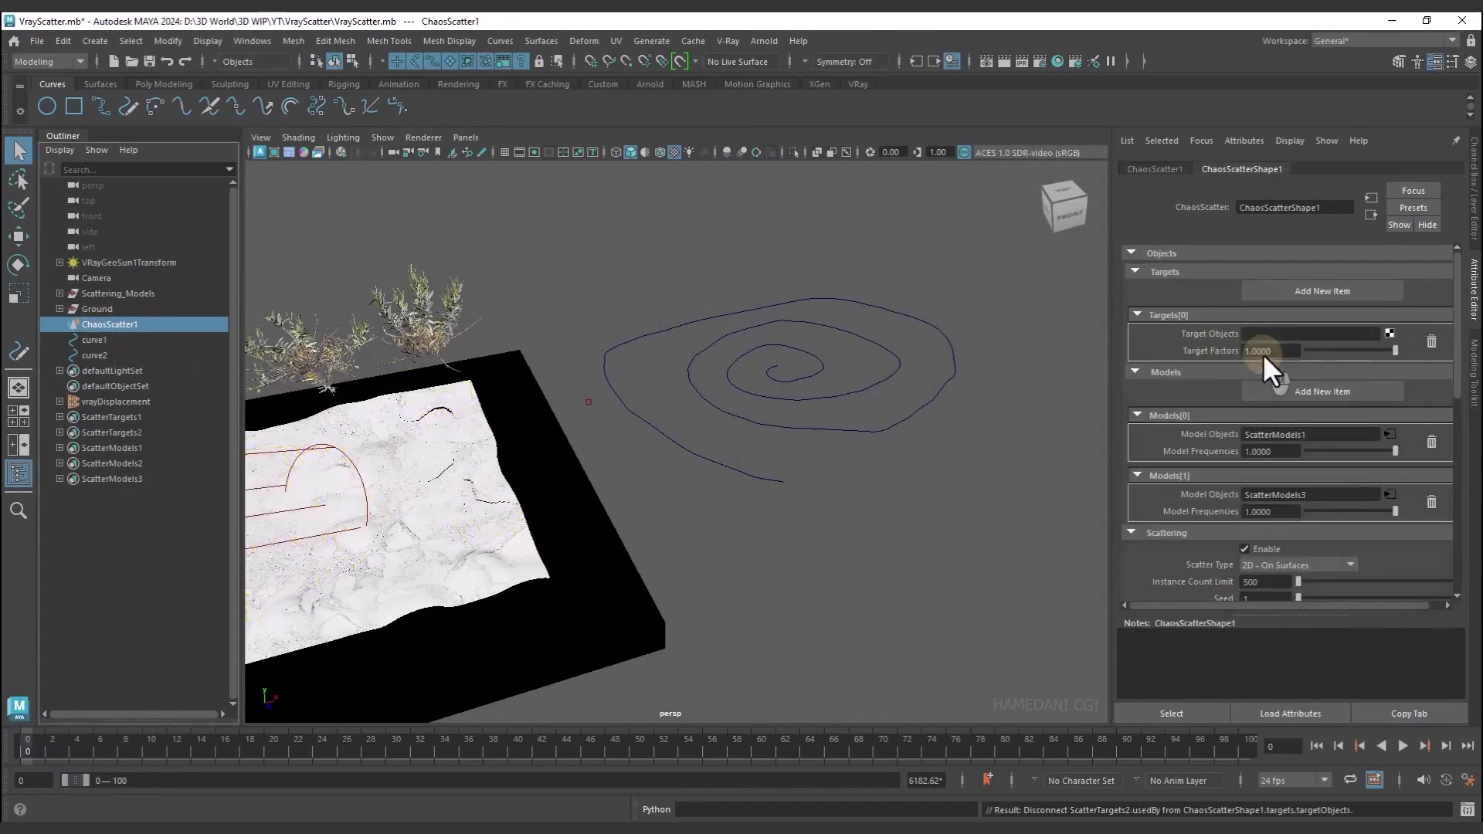
Create a new target set for the scatter and add the spiral curve2 to it
left_click(1390, 333)
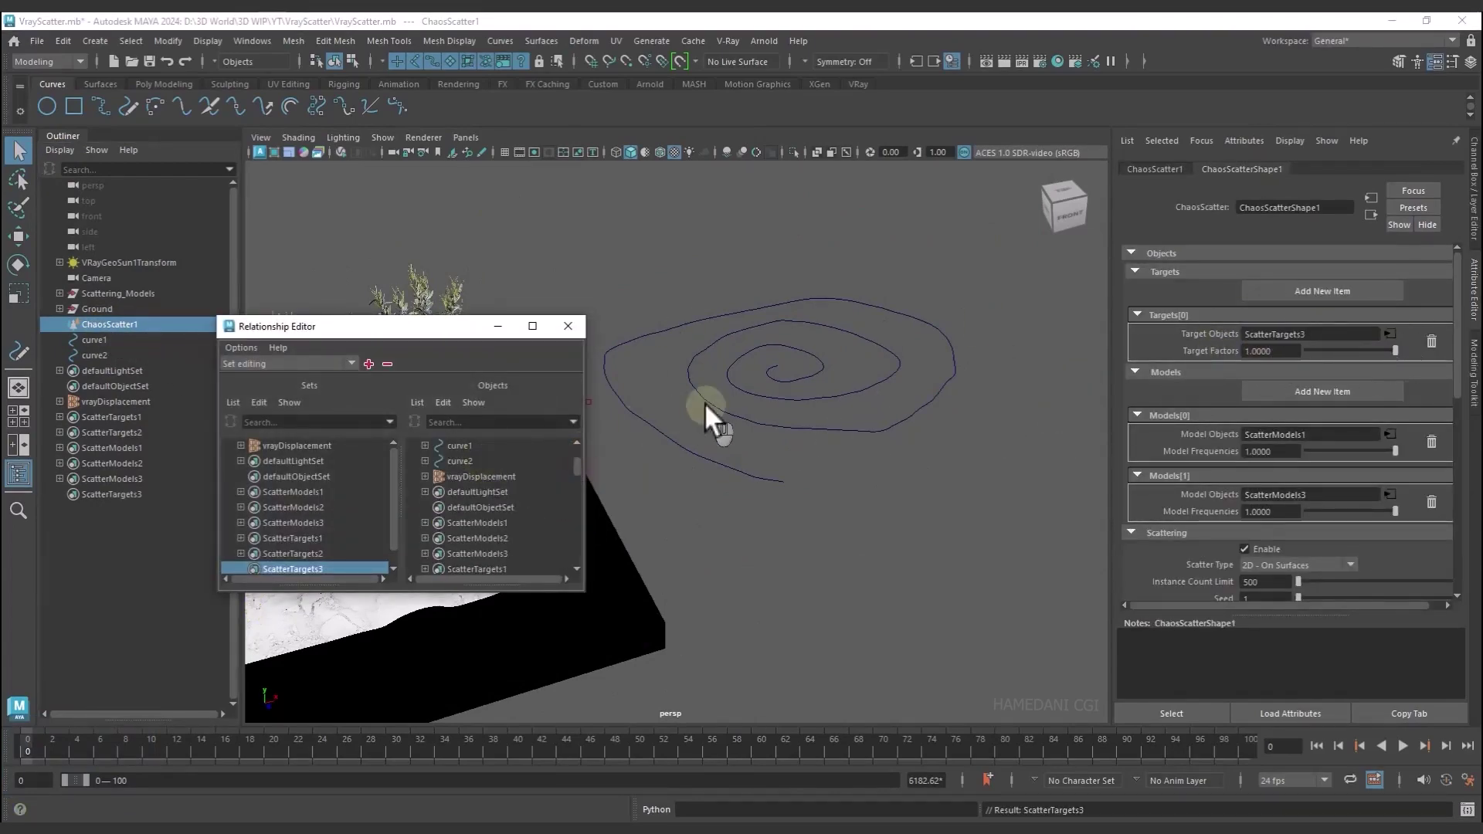
left_click(462, 461)
left_click(572, 326)
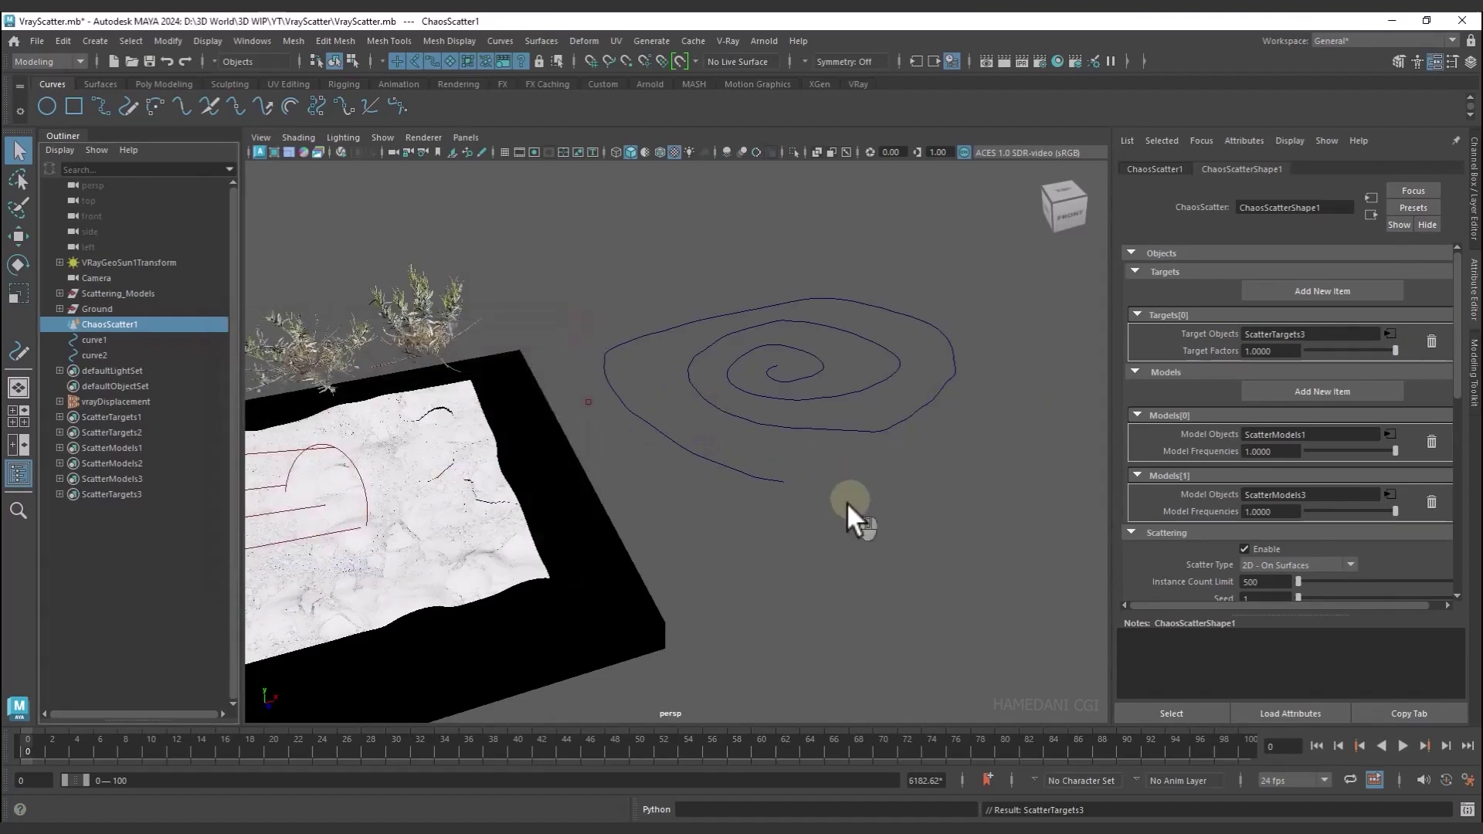
Delete the stray single-point curve1 near the spiral
left_click(696, 436)
left_click(707, 456)
left_click(100, 340)
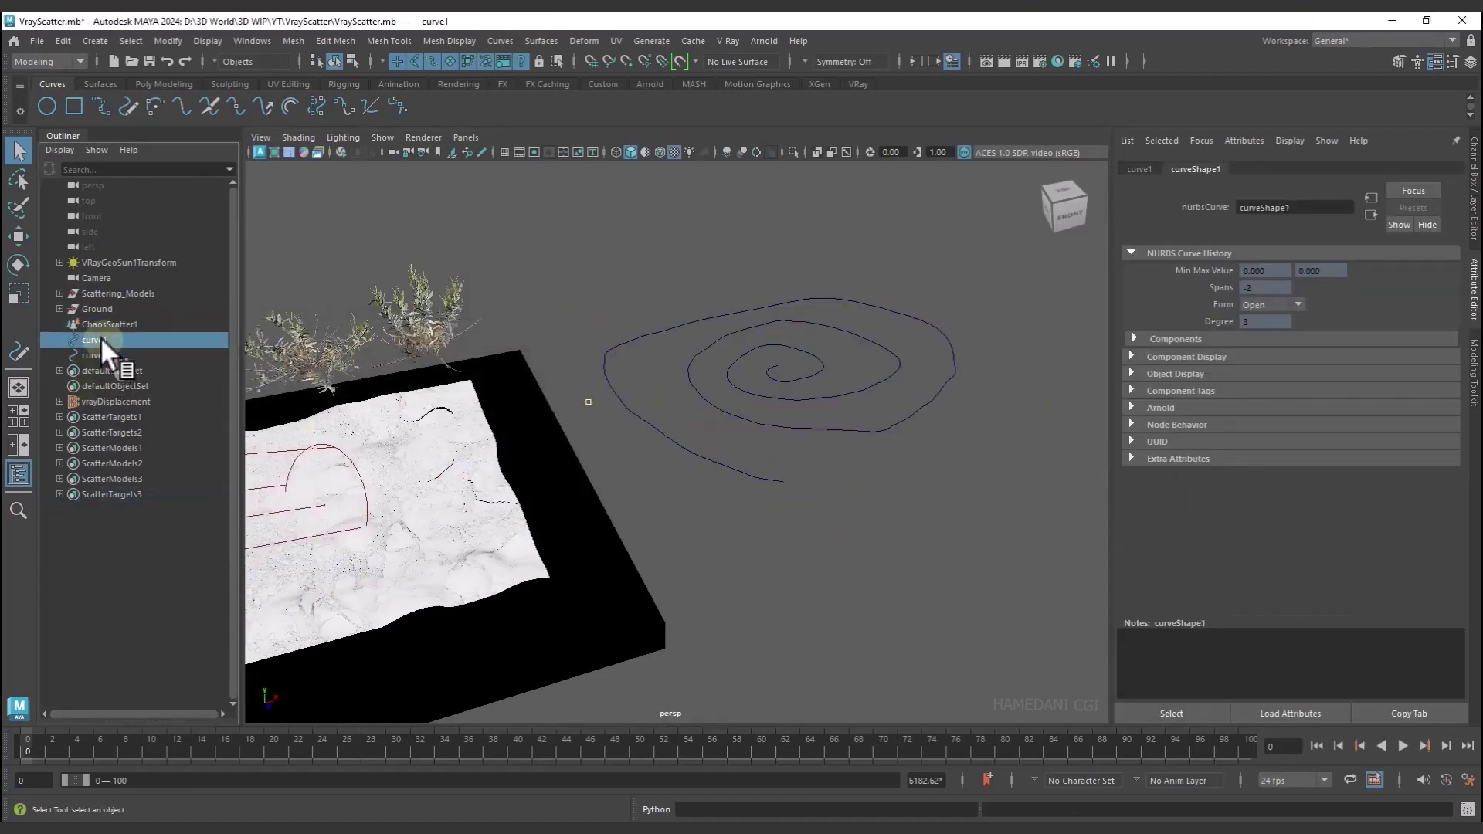
key("Delete")
Set ChaosScatter1's scatter type to 1D - On Splines and render the spiral scatter in the viewport
left_click(105, 324)
left_click(1323, 565)
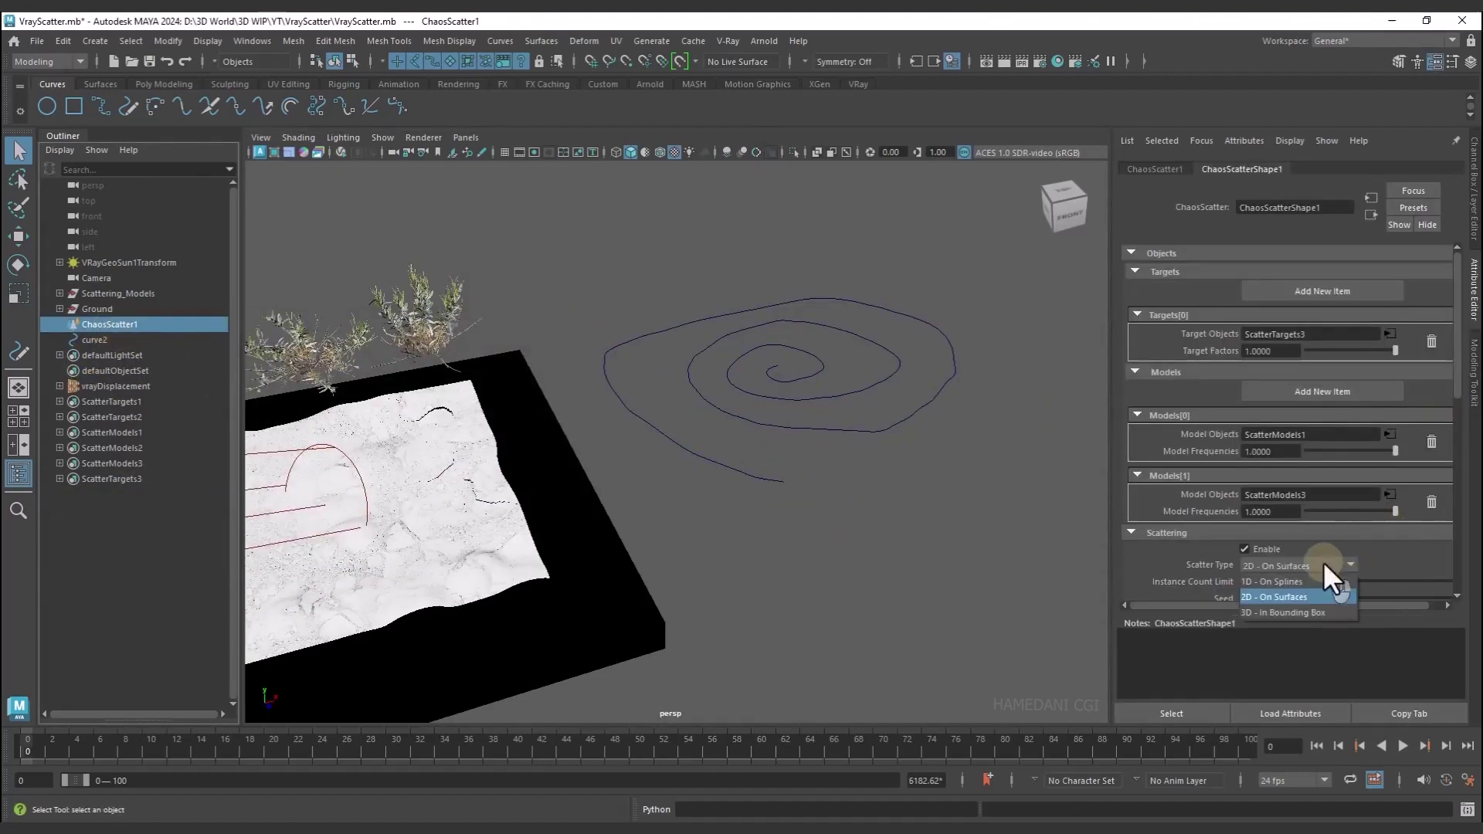
left_click(1324, 580)
left_click_drag(871, 502, 857, 611, "alt")
left_click(342, 152)
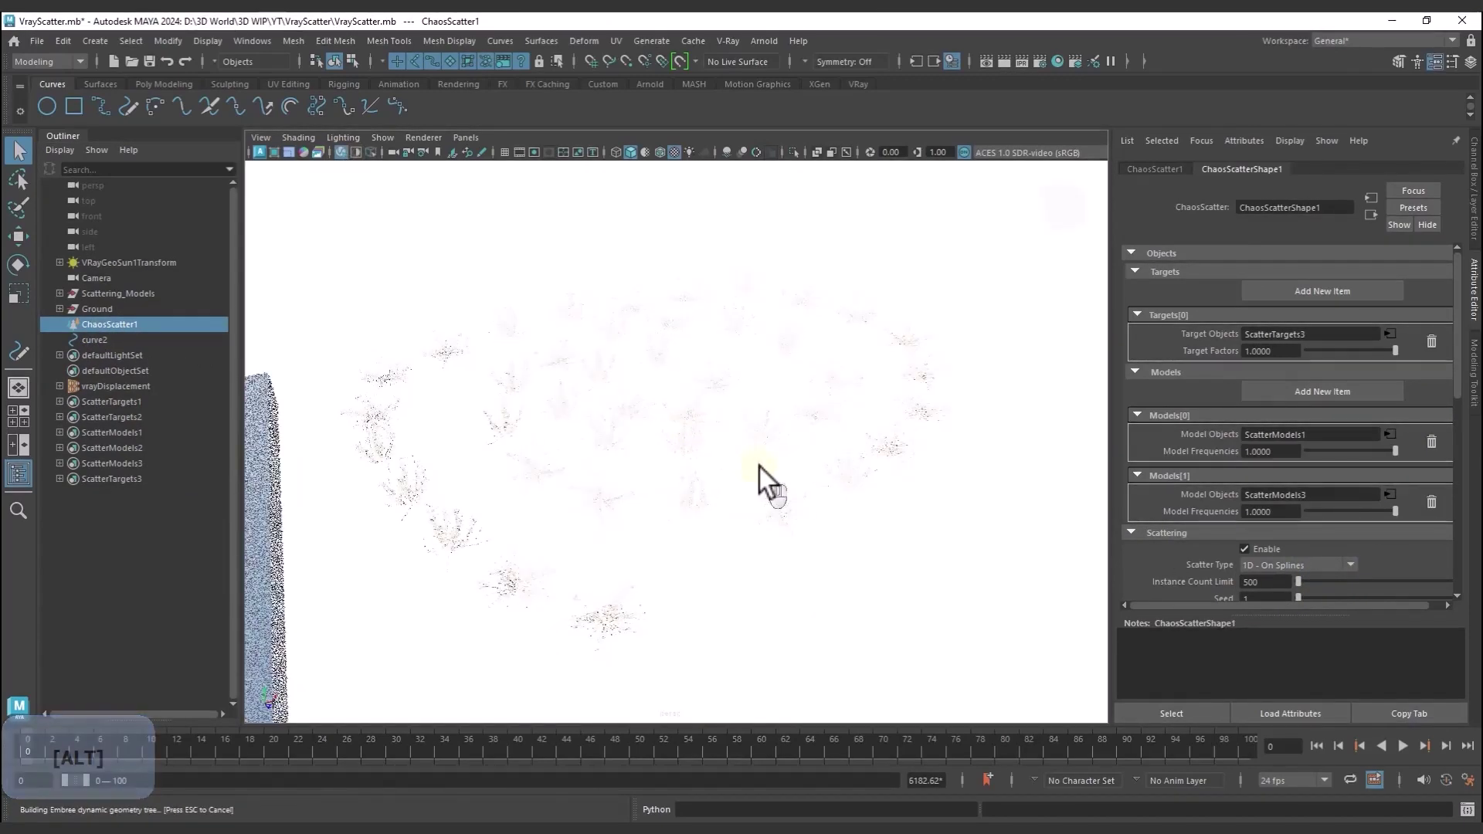
scroll(759, 467, "down", 2)
Stop the viewport render and move the pCube1 ground slab beneath the spiral of scattered plants
left_click(421, 618)
left_click(341, 152)
scroll(373, 558, "down", 4)
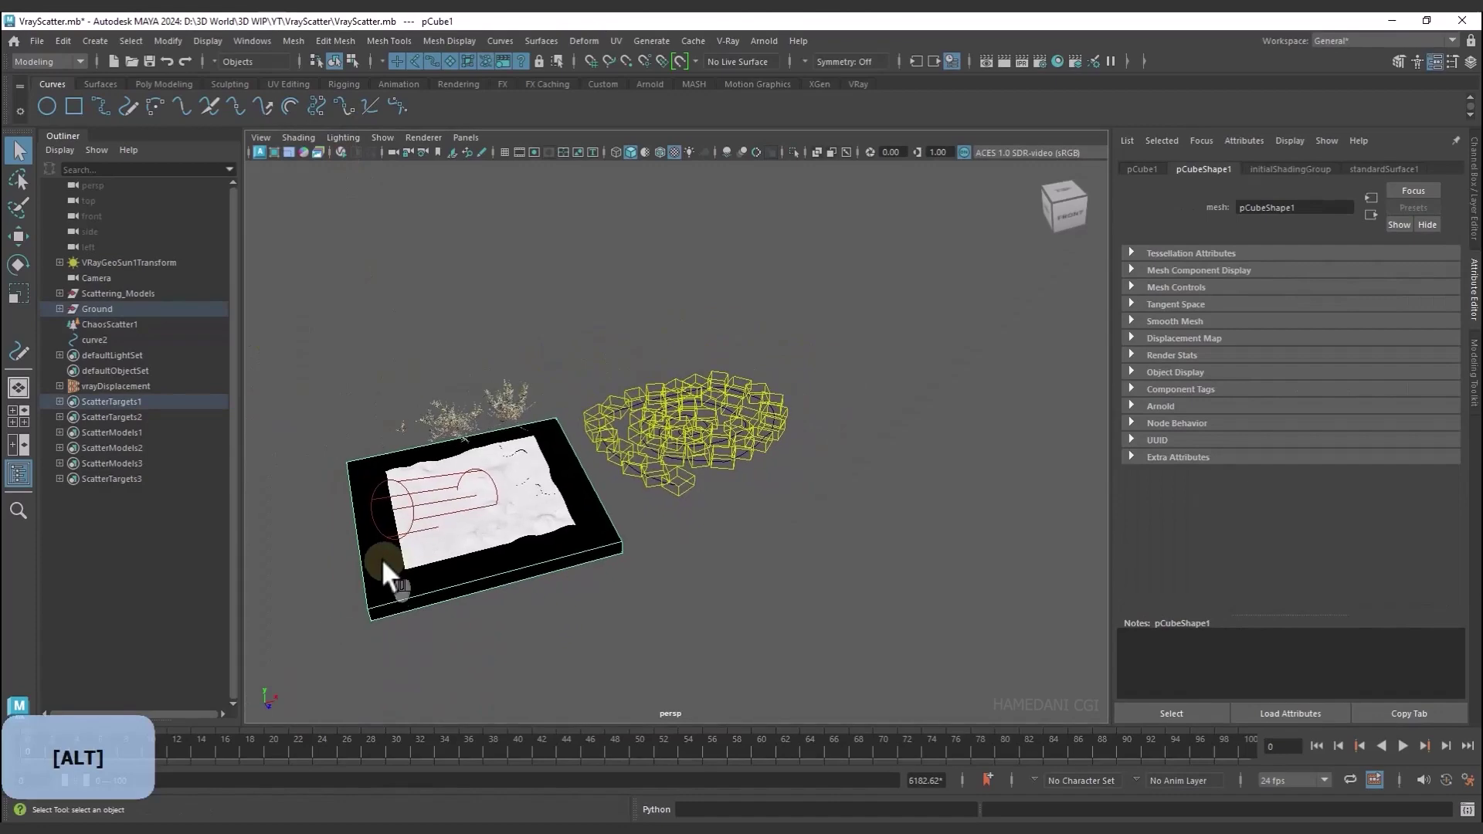
key("w")
left_click_drag(528, 490, 759, 430)
scroll(807, 514, "up", 5)
left_click_drag(812, 521, 712, 476, "alt")
Look through the scene's Camera, frame the slab with the spiral scatter, and start the viewport render
left_click(466, 137)
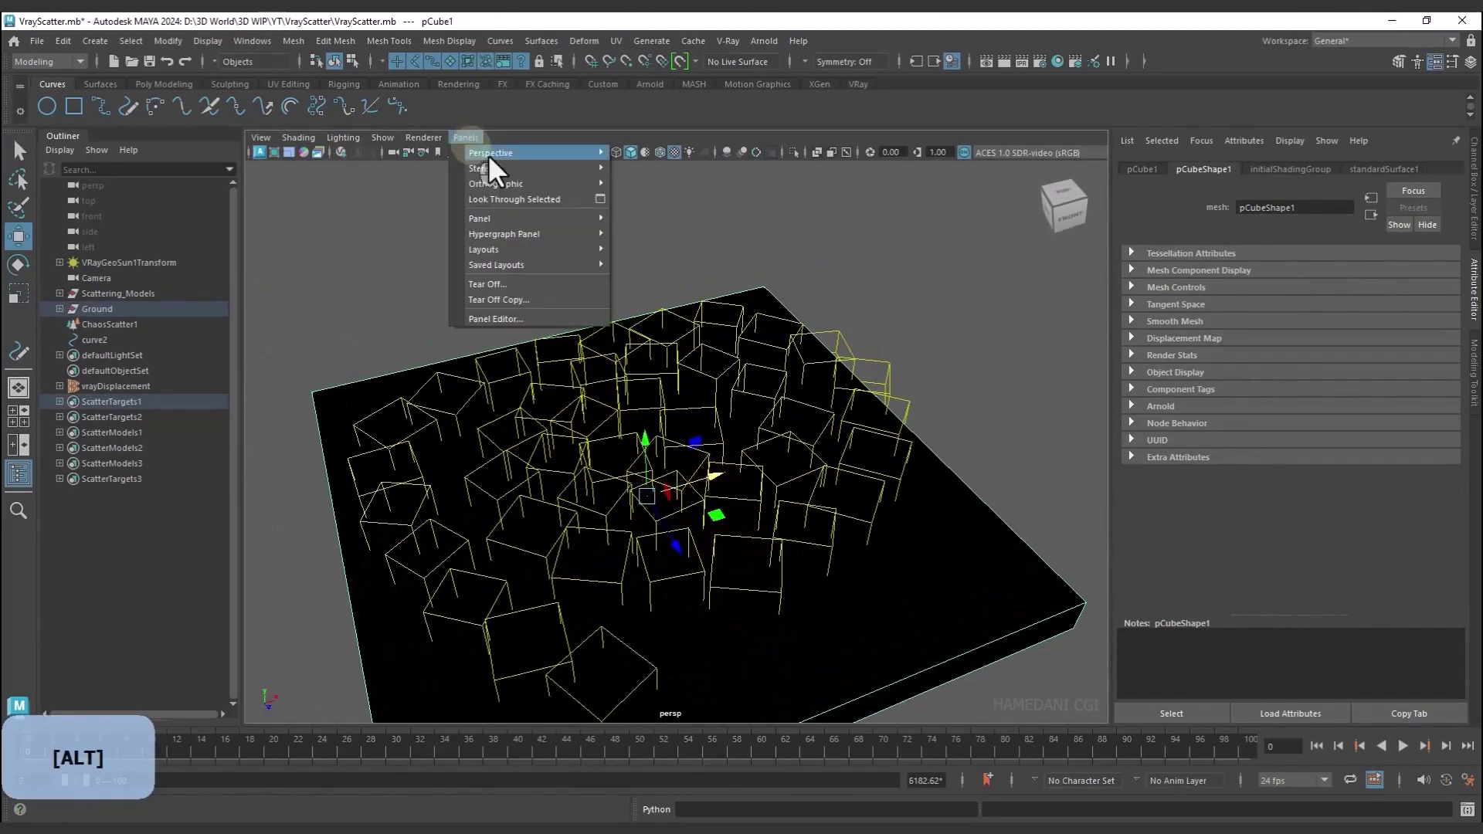
left_click(616, 152)
left_click(466, 138)
mouse_move(510, 151)
left_click(646, 153)
mouse_move(716, 314)
left_mouse_down("alt")
mouse_move(841, 397)
mouse_move(564, 611)
mouse_move(558, 541)
left_mouse_up("alt")
left_click(629, 151)
left_click_drag(564, 340, 626, 286, "alt")
left_click(344, 150)
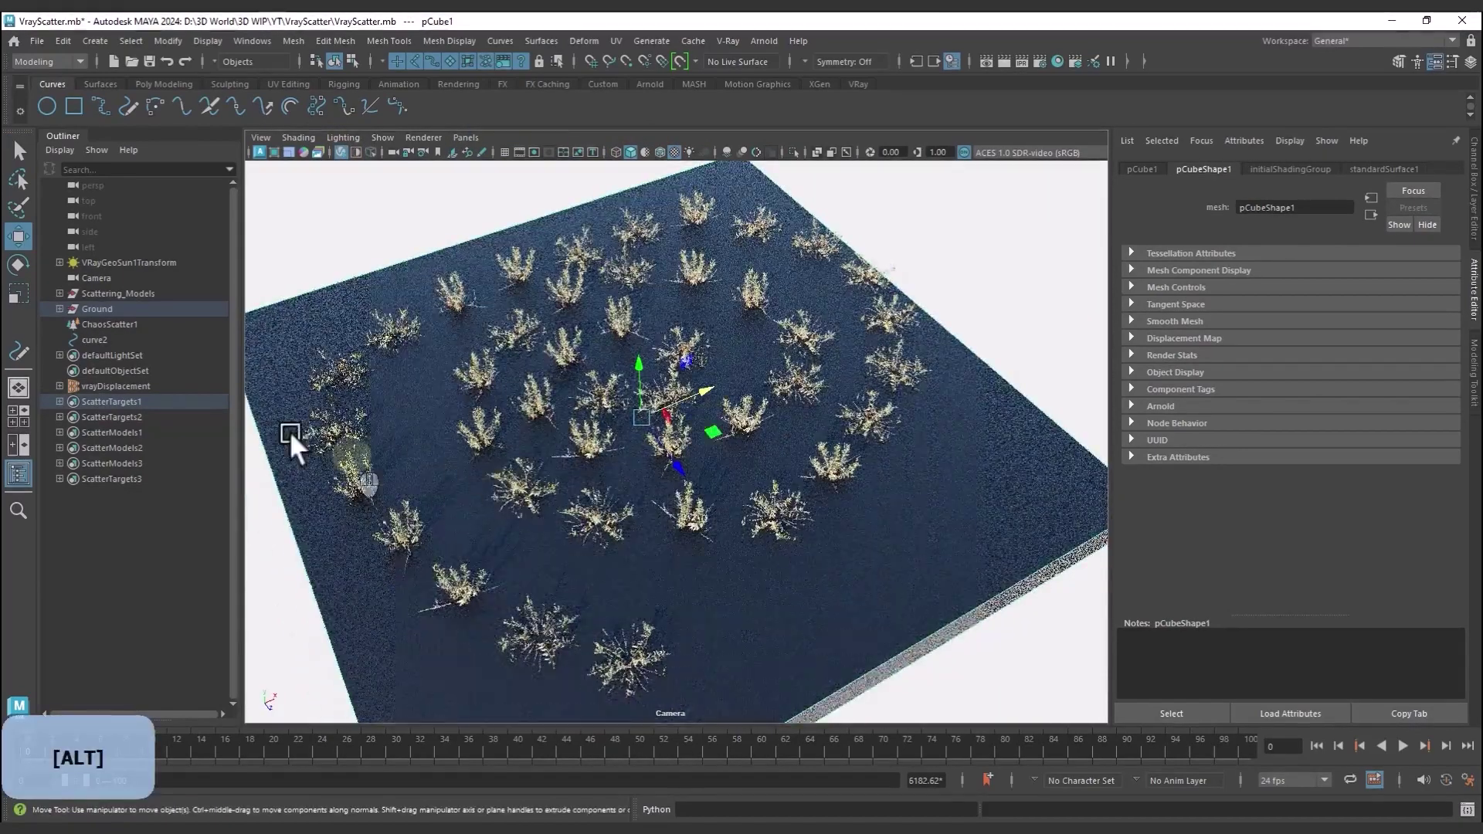
Set ChaosScatter1's instance count limit to 1000
left_click(110, 324)
scroll(1182, 562, "down", 1)
double_click(1256, 535)
type("100")
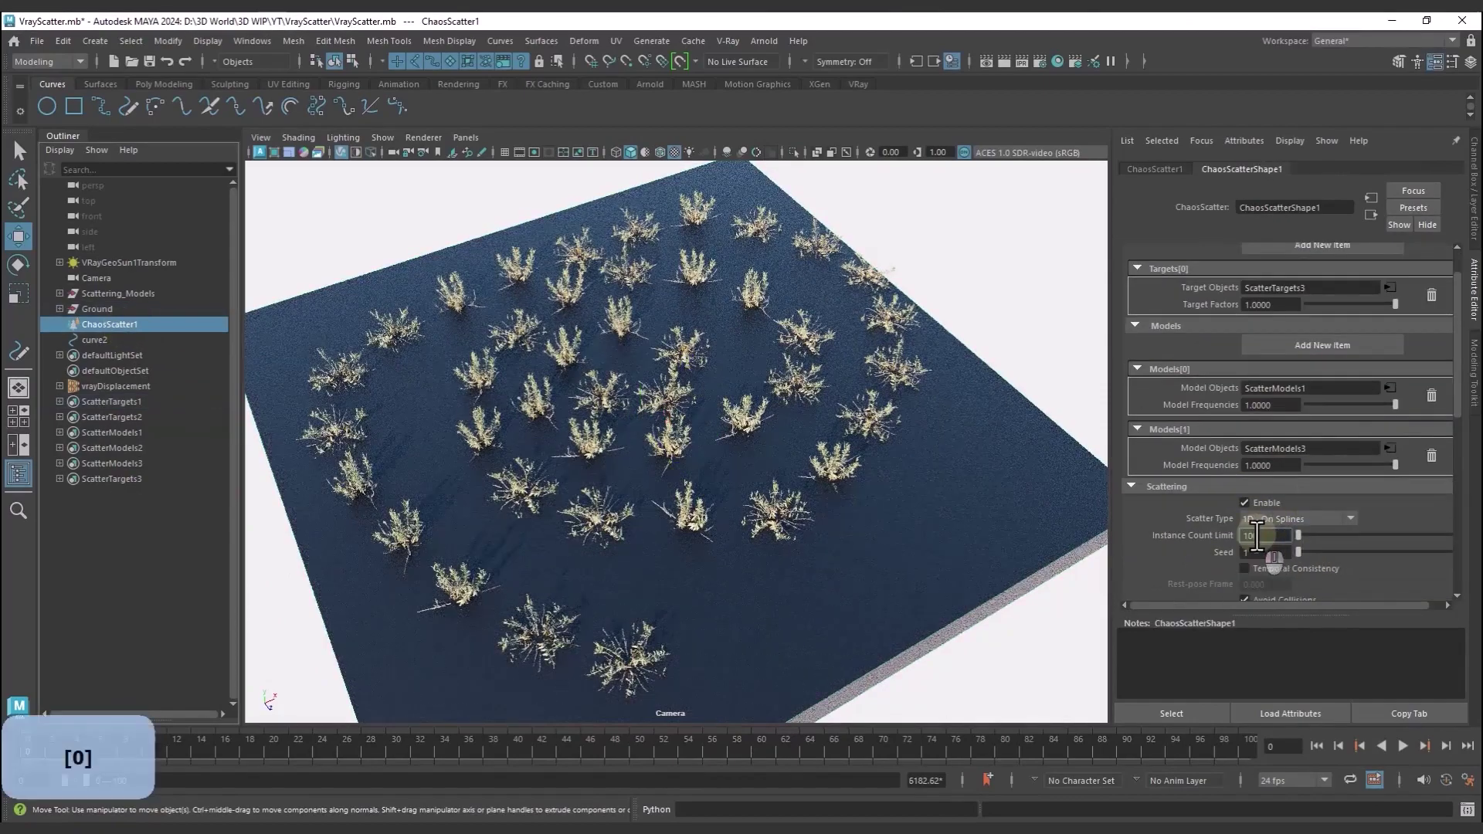
type("0")
key("Return")
Turn off Avoid Collisions for the scatter
scroll(1258, 537, "down", 2)
left_click_drag(1246, 525, 1288, 529)
key("Return")
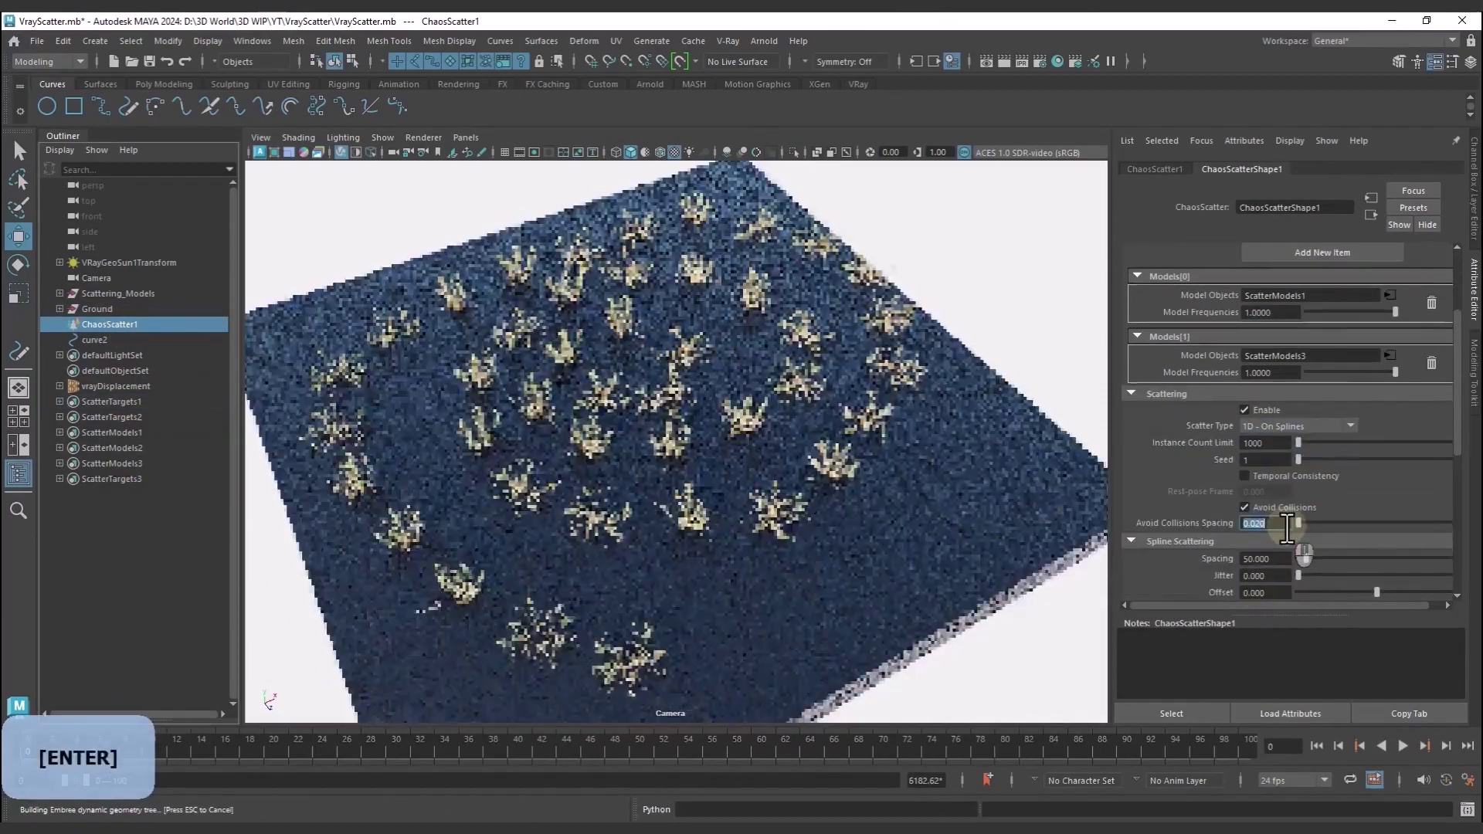
left_click(1262, 506)
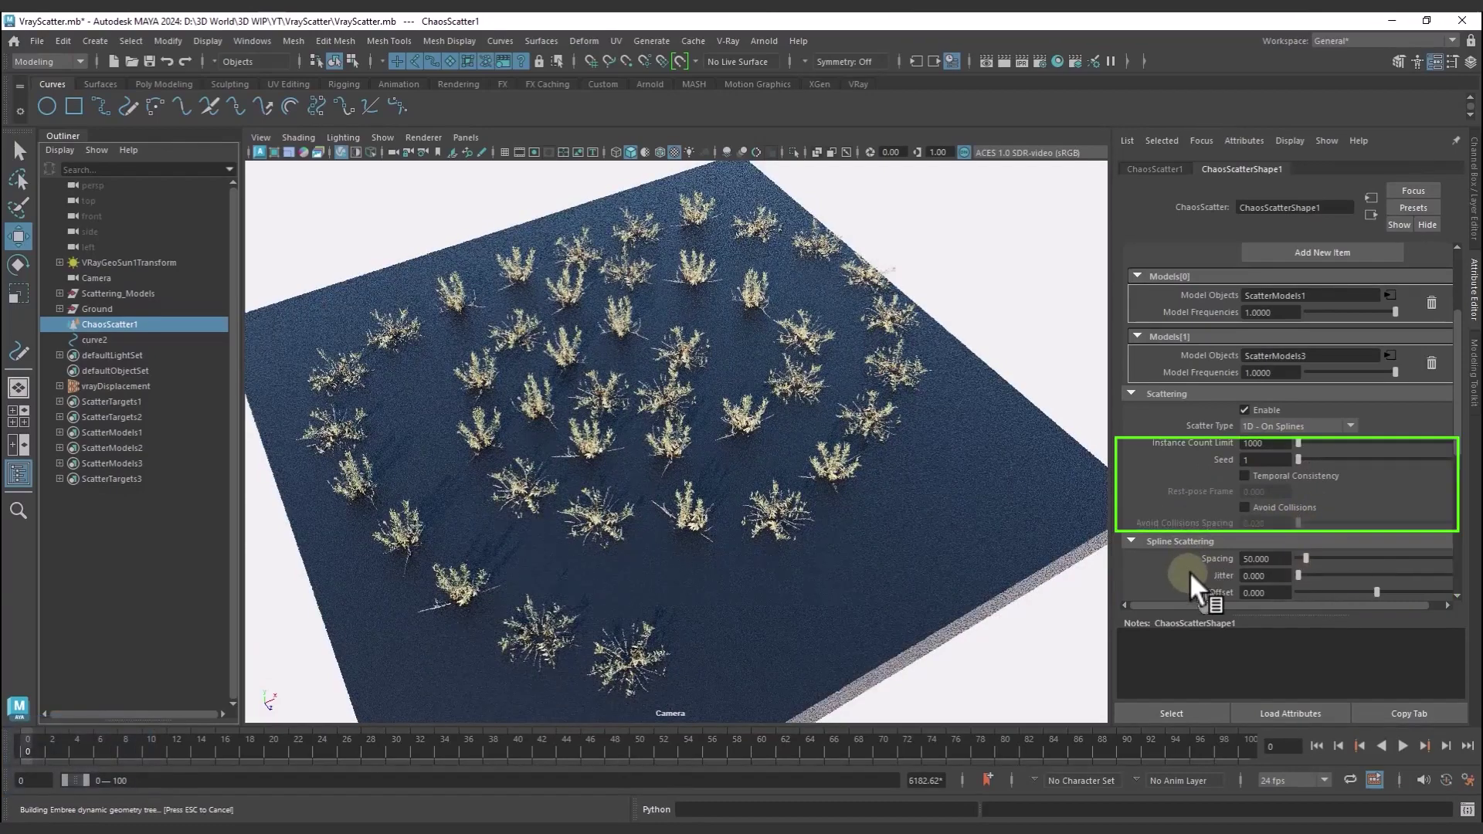
Set the spline scattering spacing to 19.704, jitter to 0.552 and offset to -0.163
scroll(1189, 572, "down", 3)
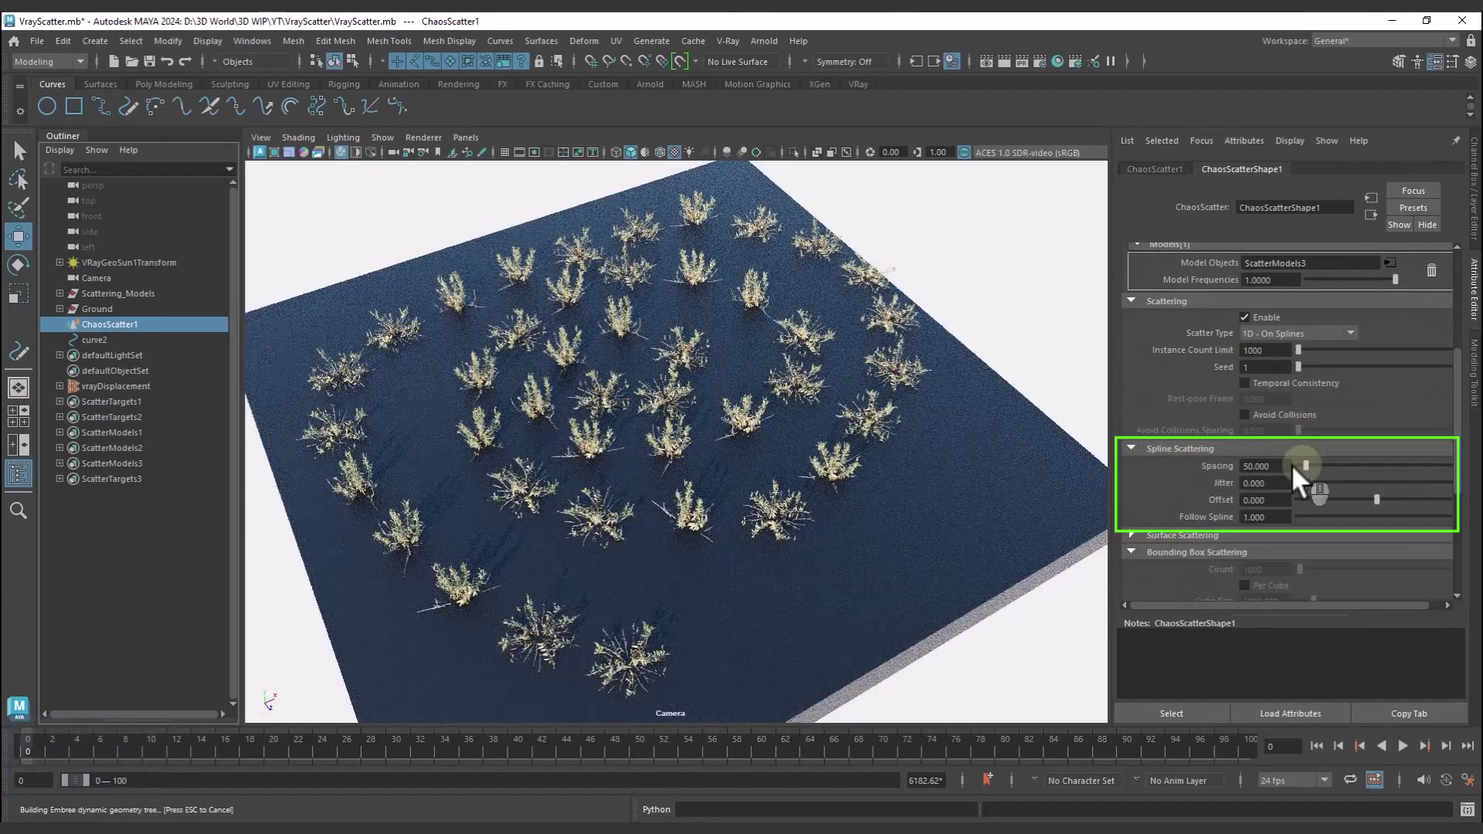
left_click_drag(1291, 464, 1364, 501)
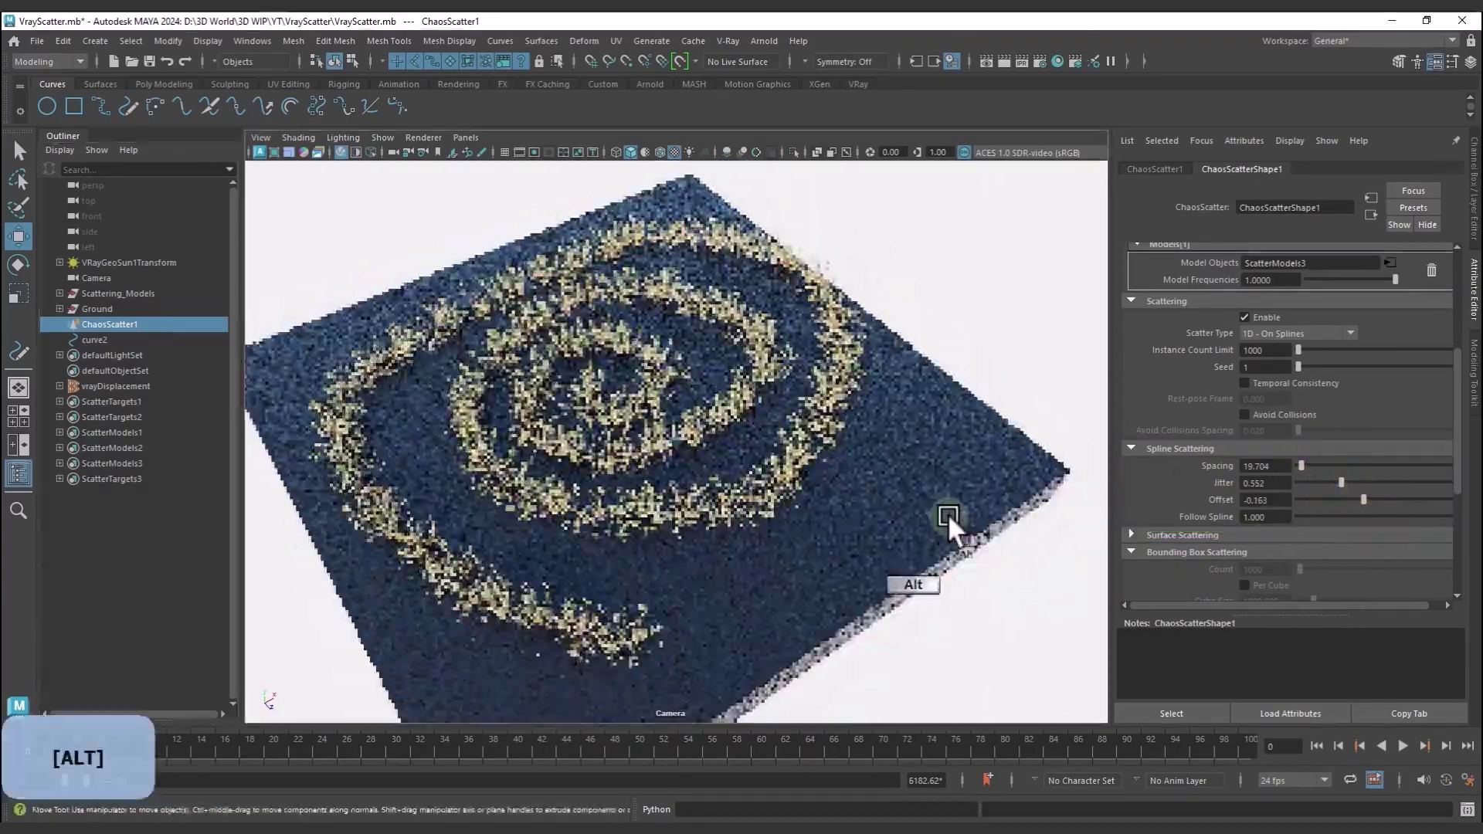
left_click_drag(948, 513, 834, 494, "alt")
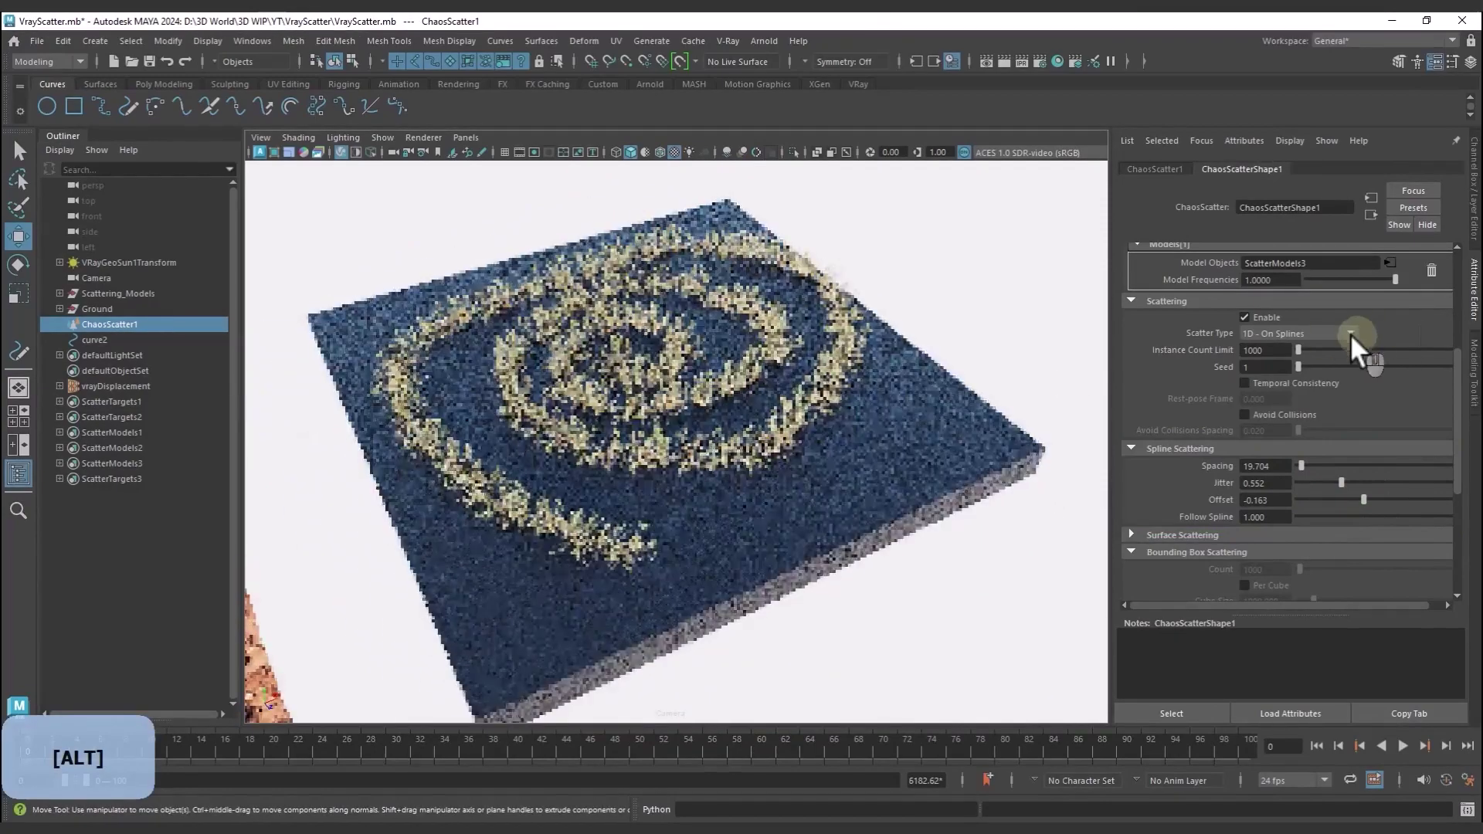
Switch the scatter type to 3D - In Bounding Box and disconnect the ScatterTargets3 set from the target entry
left_click(1350, 334)
left_click(1291, 375)
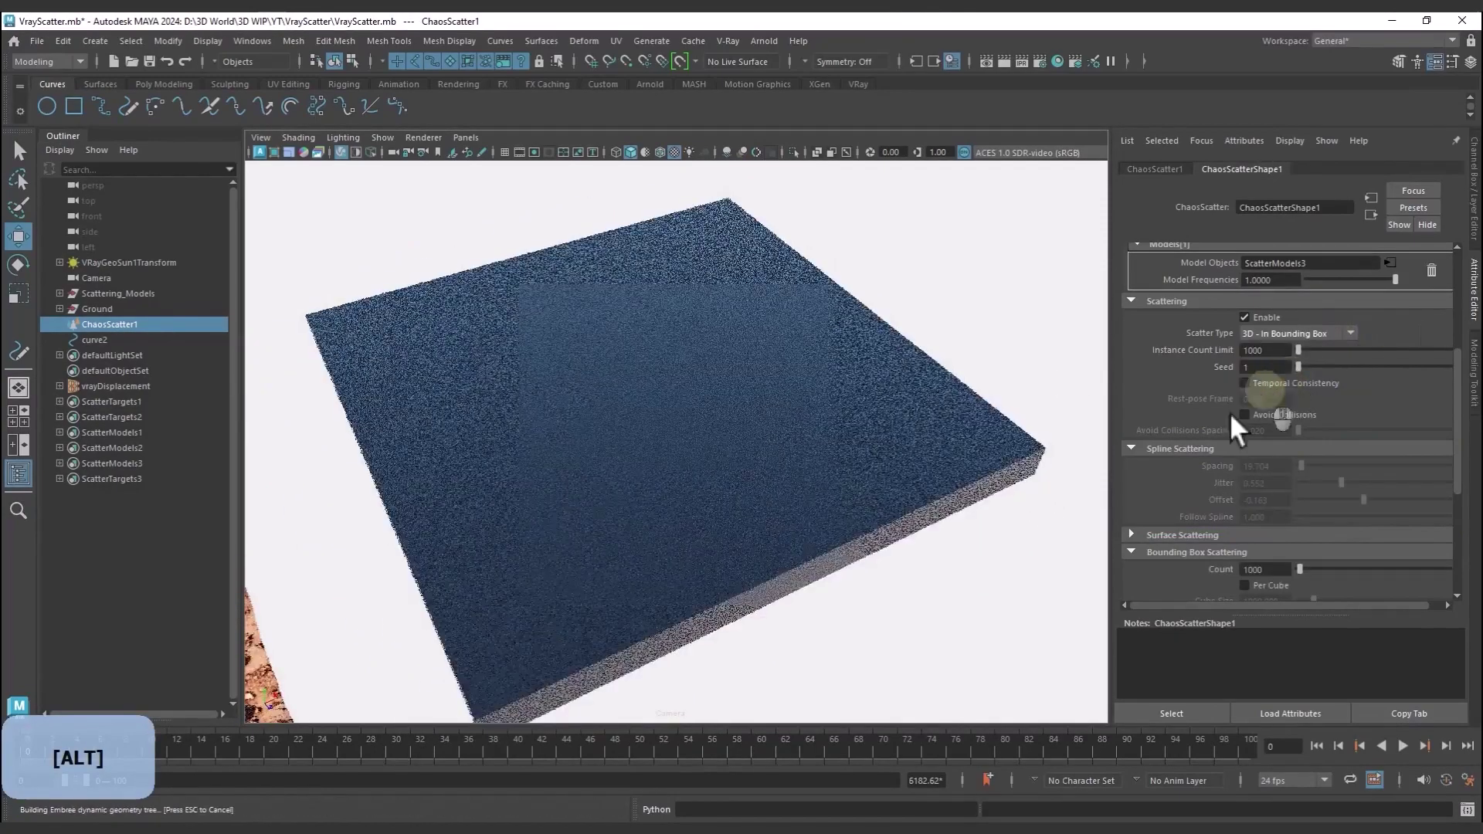
scroll(1347, 404, "up", 5)
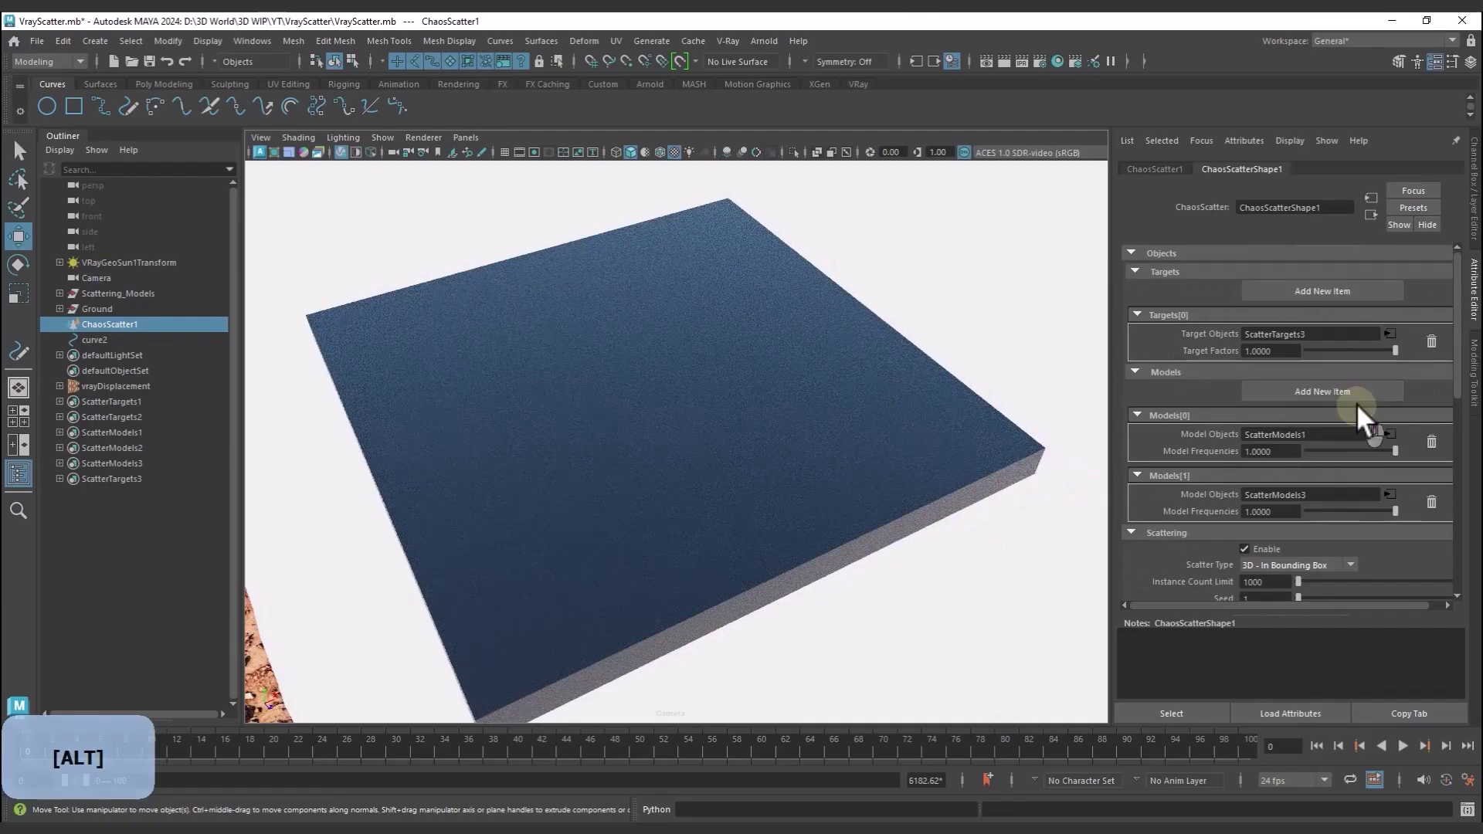
left_click(1392, 335)
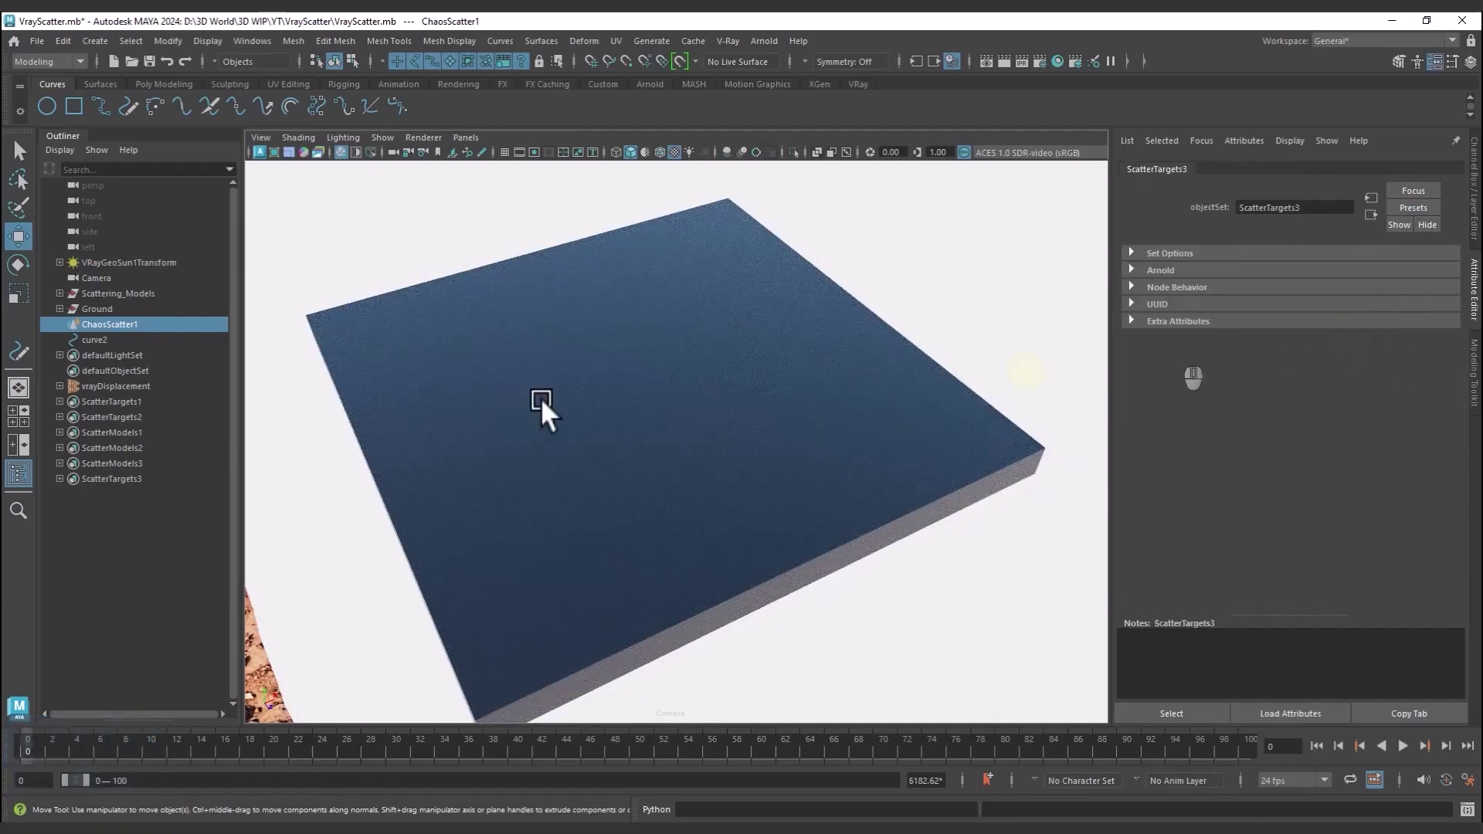
left_click(105, 324)
right_click(1214, 334)
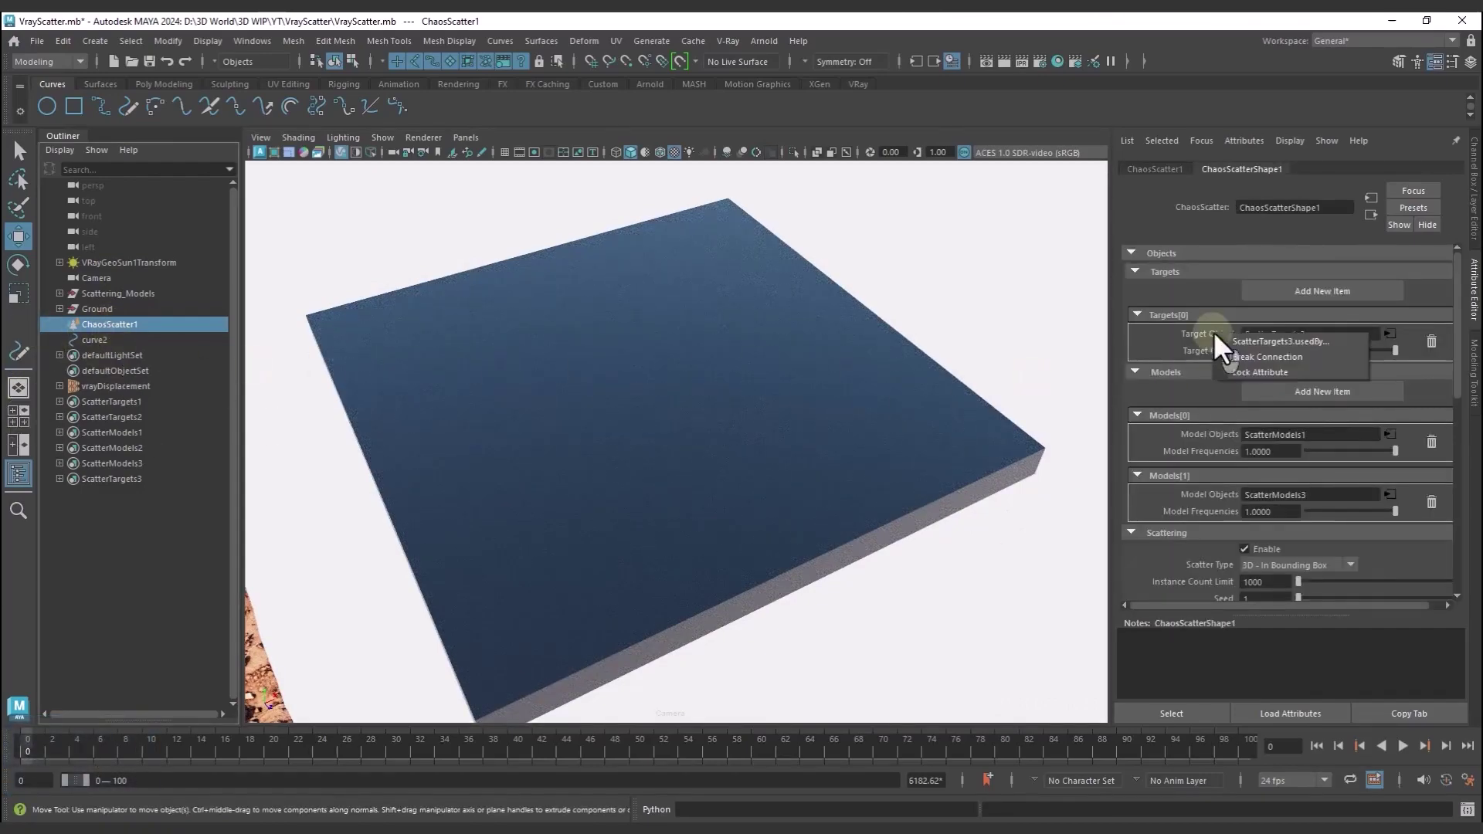
Create a new target set for the scatter and add the pCube1 slab to it
left_click(1390, 334)
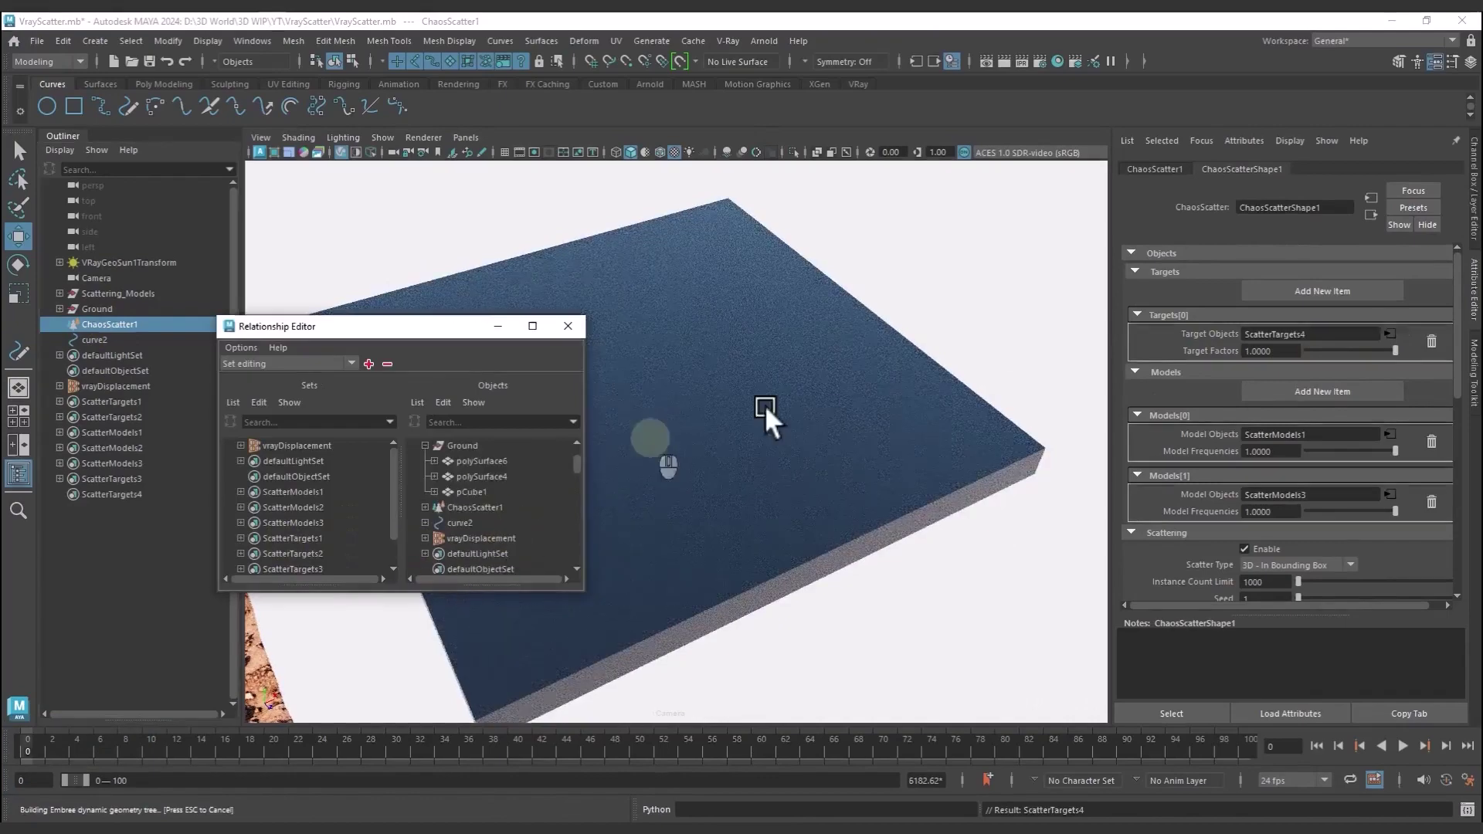
left_click(479, 492)
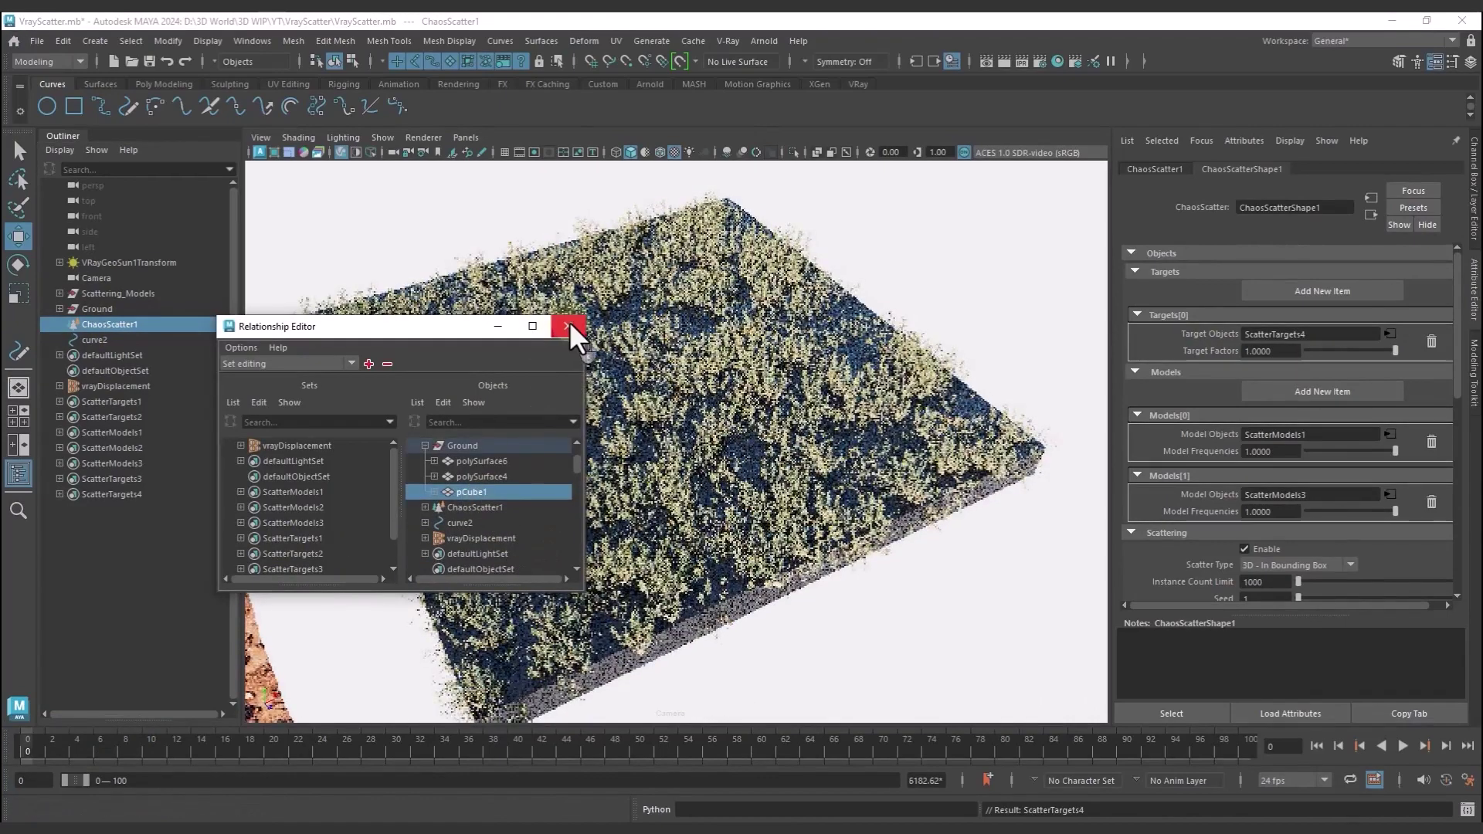
left_click(570, 326)
left_click_drag(815, 544, 750, 506, "alt")
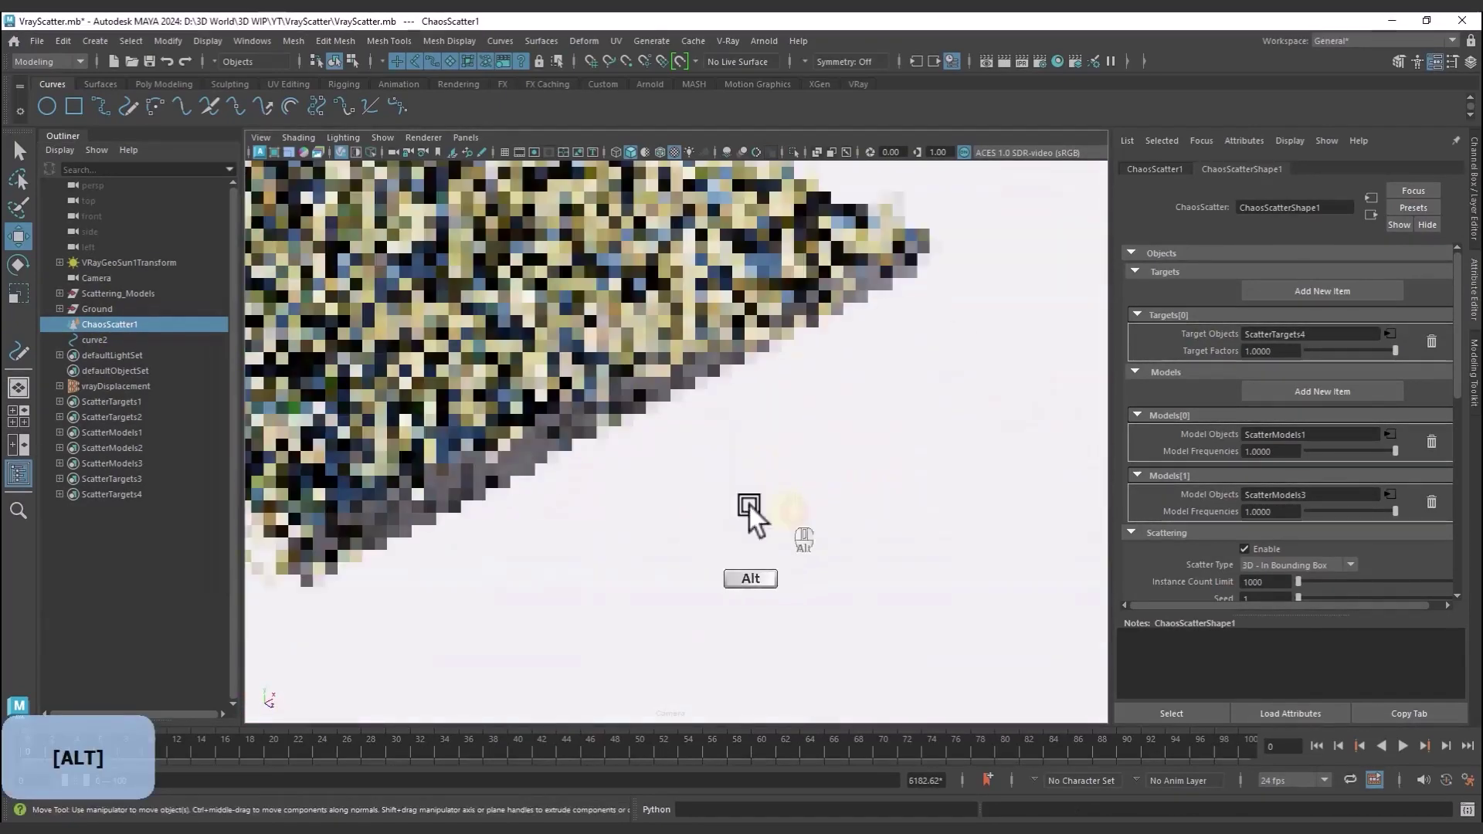
right_click_drag(749, 506, 720, 549, "alt")
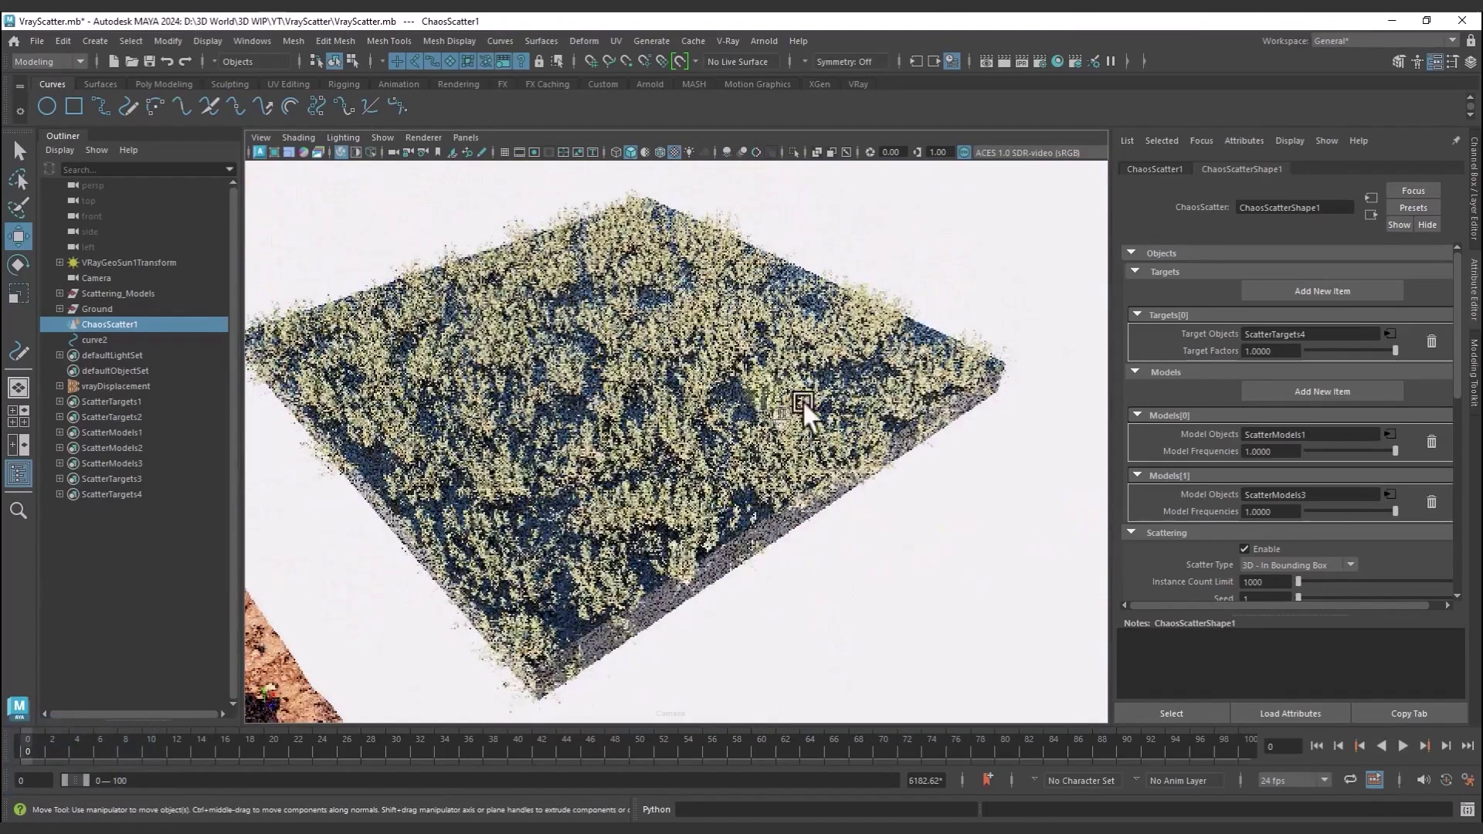
Bring up the scatter's bounding box and viewport preview settings, and stop the viewport render
scroll(1151, 495, "down", 5)
scroll(1136, 494, "down", 3)
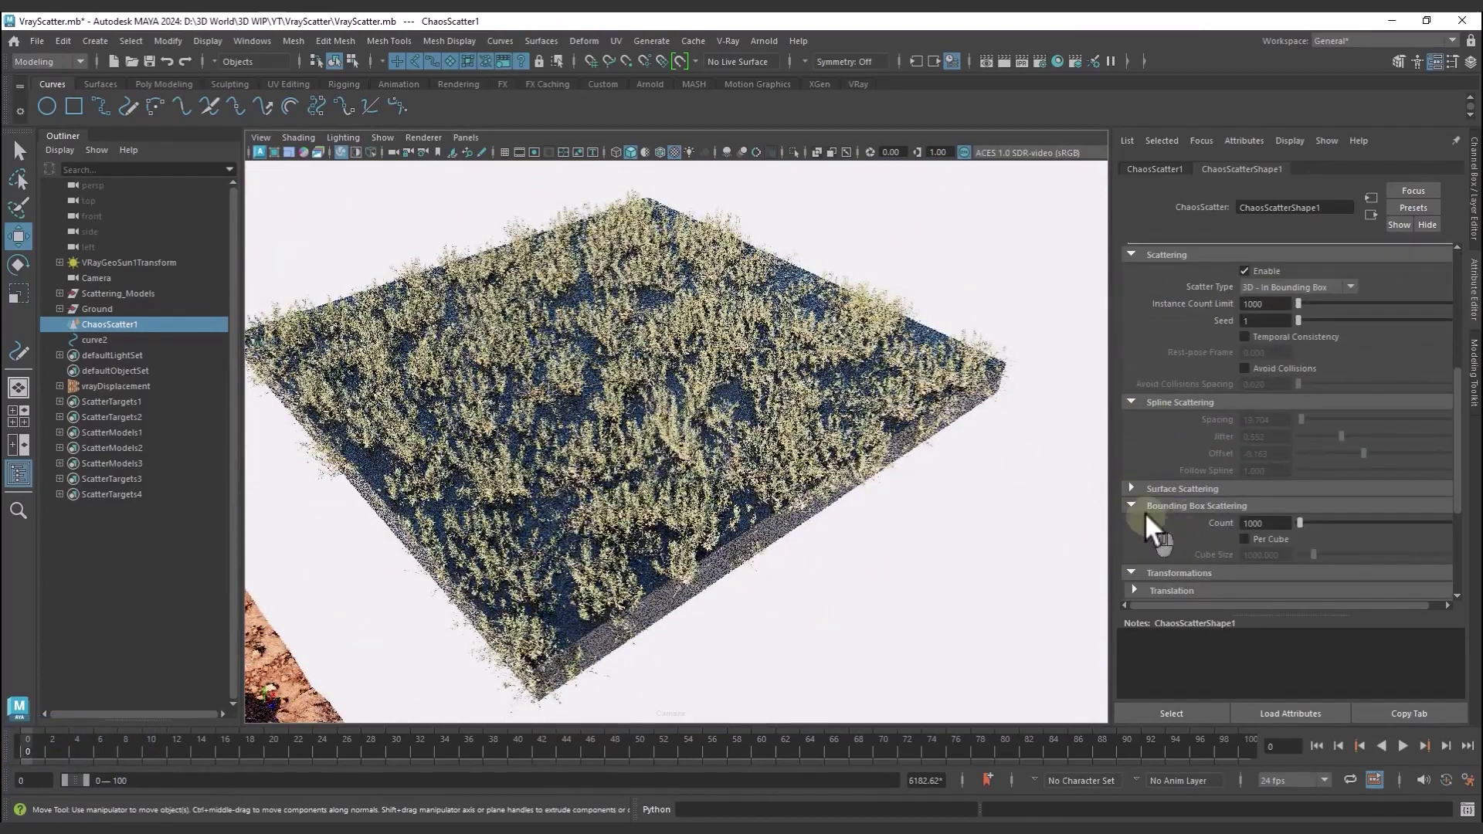
scroll(1198, 523, "down", 5)
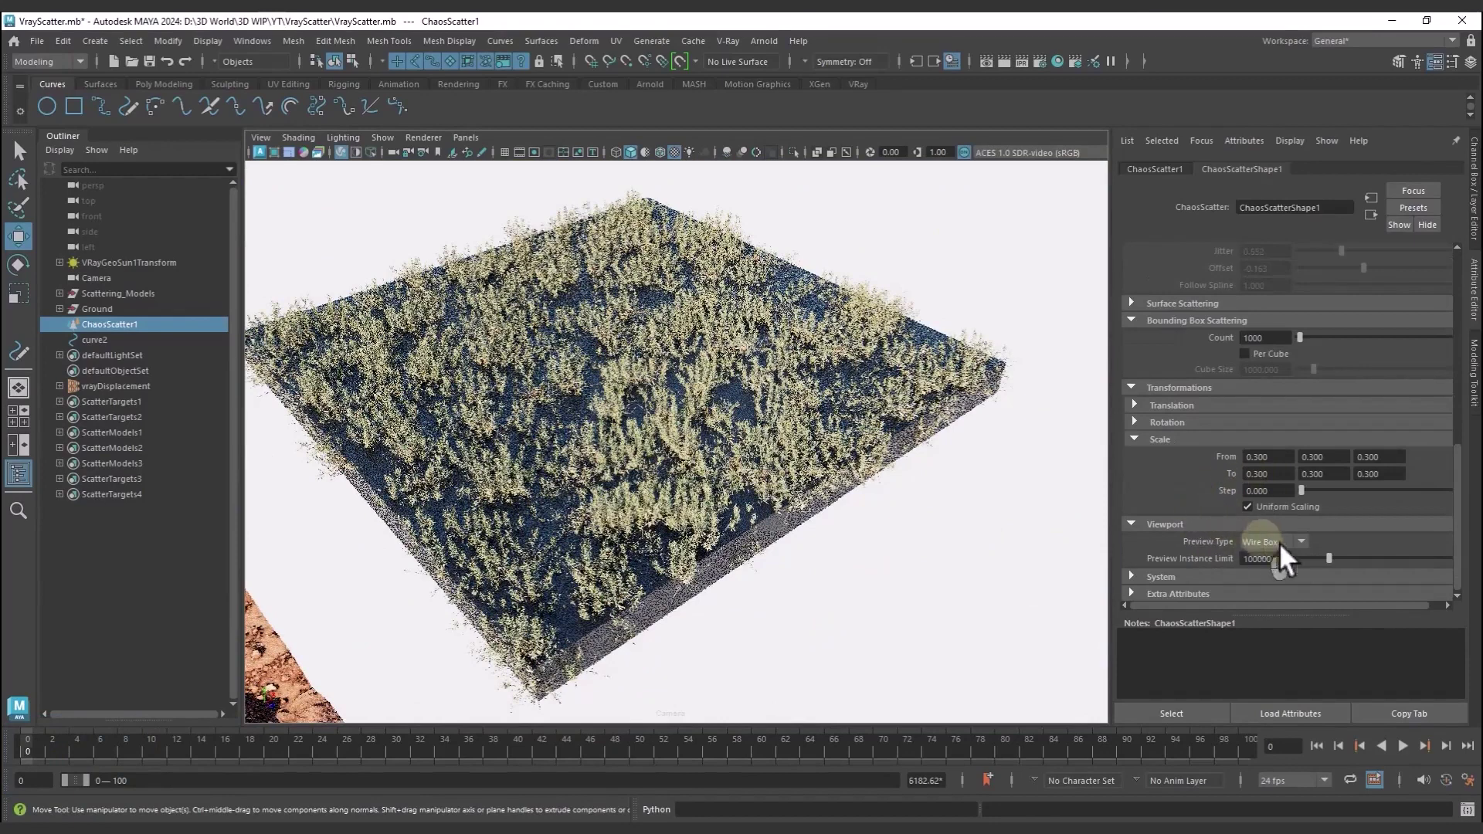
left_click(1282, 544)
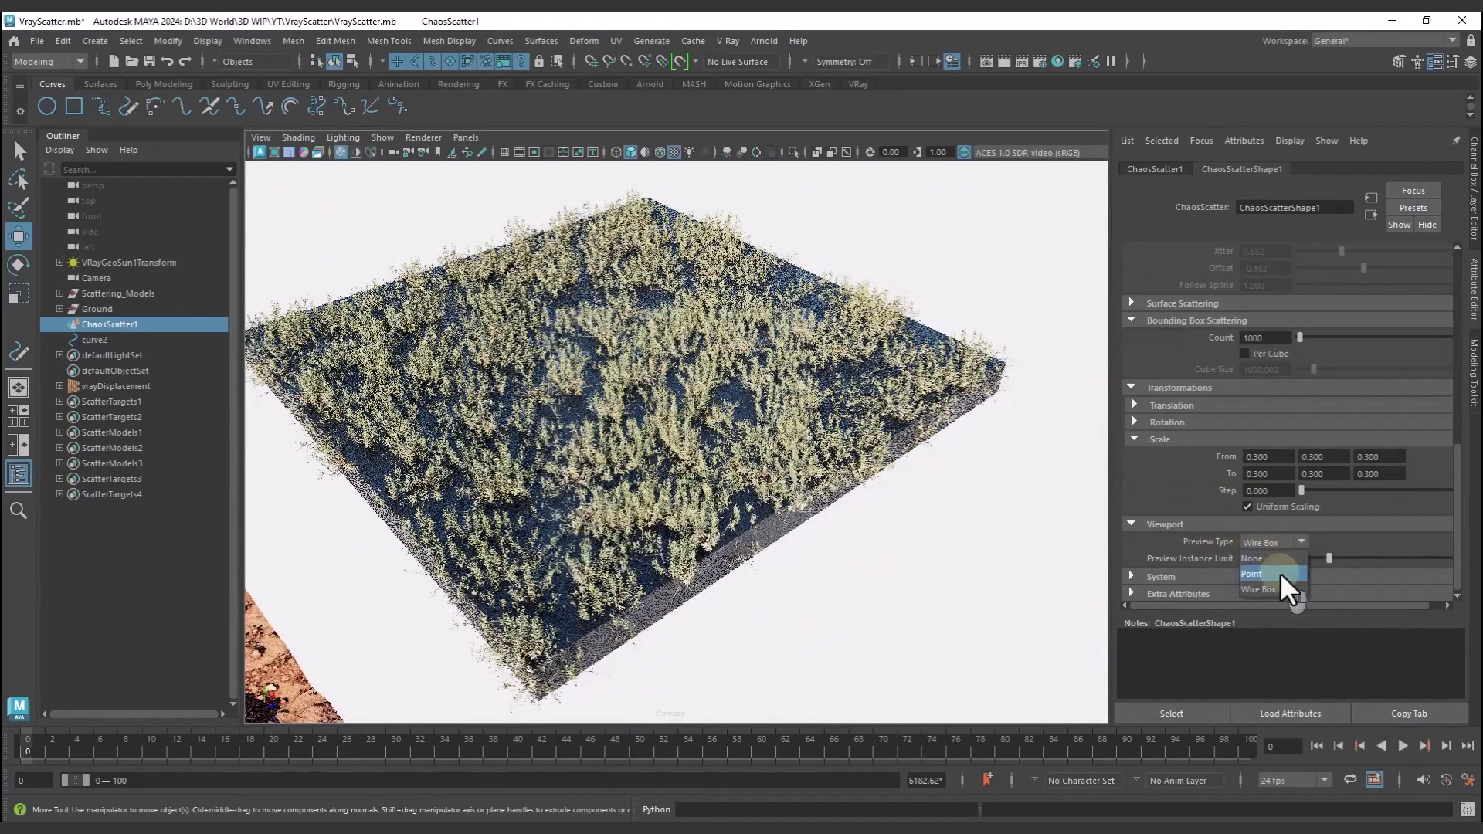
left_click(1156, 540)
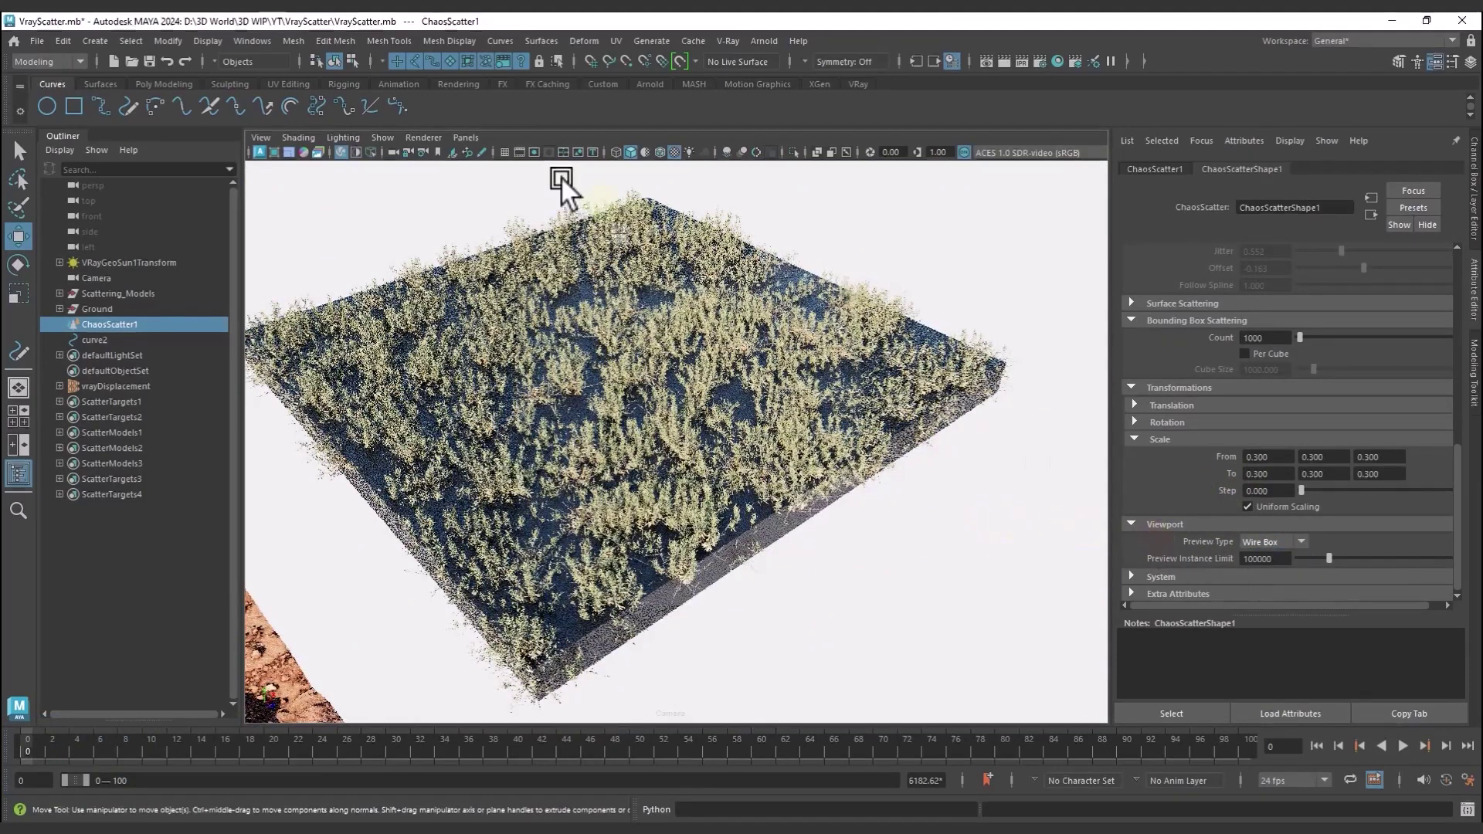
left_click(340, 152)
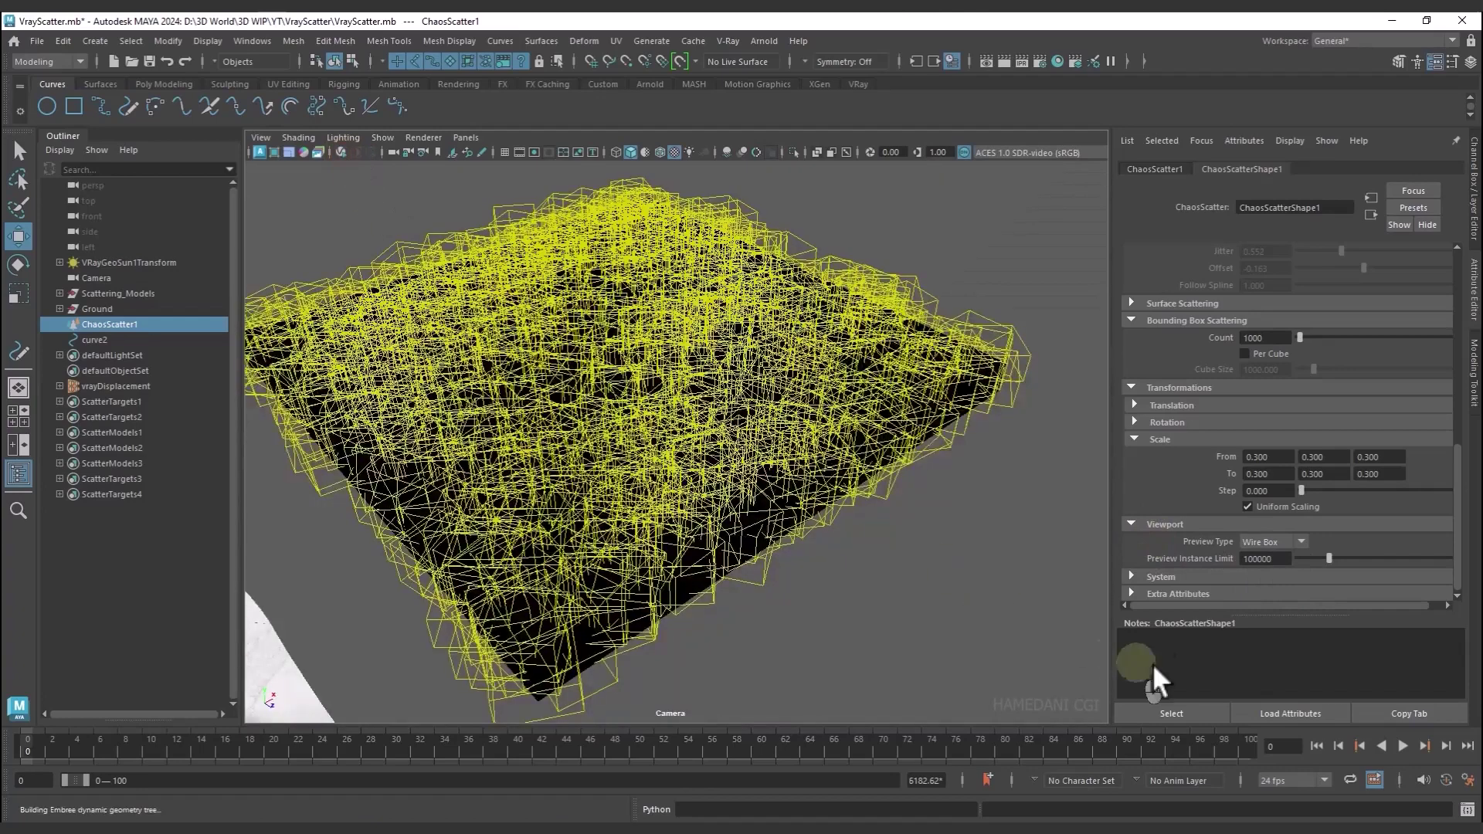
Try the Point preview type for the scatter, and return the preview type to Wire Box
left_click(1275, 540)
left_click(1275, 569)
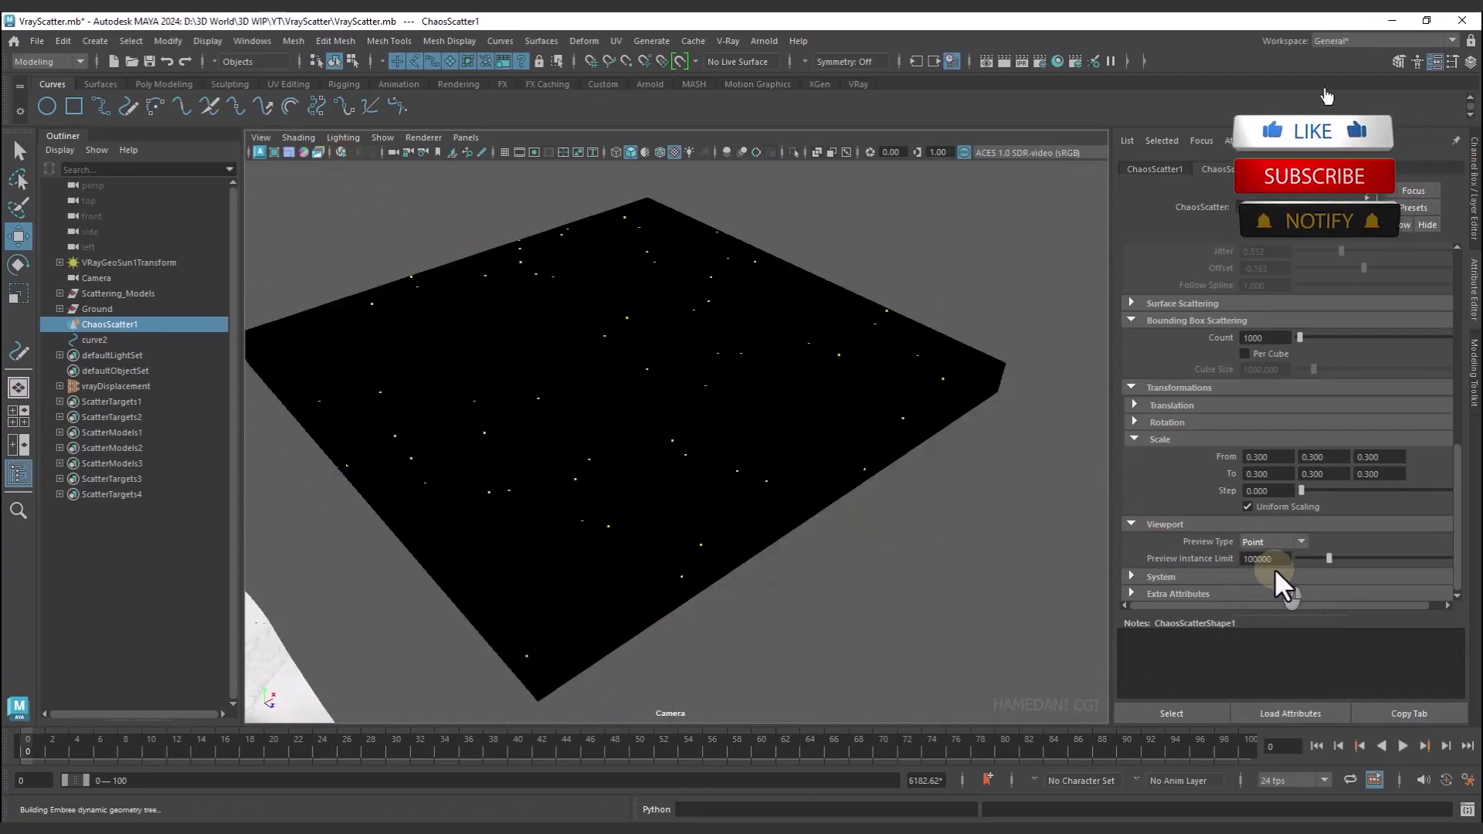
left_click(1273, 542)
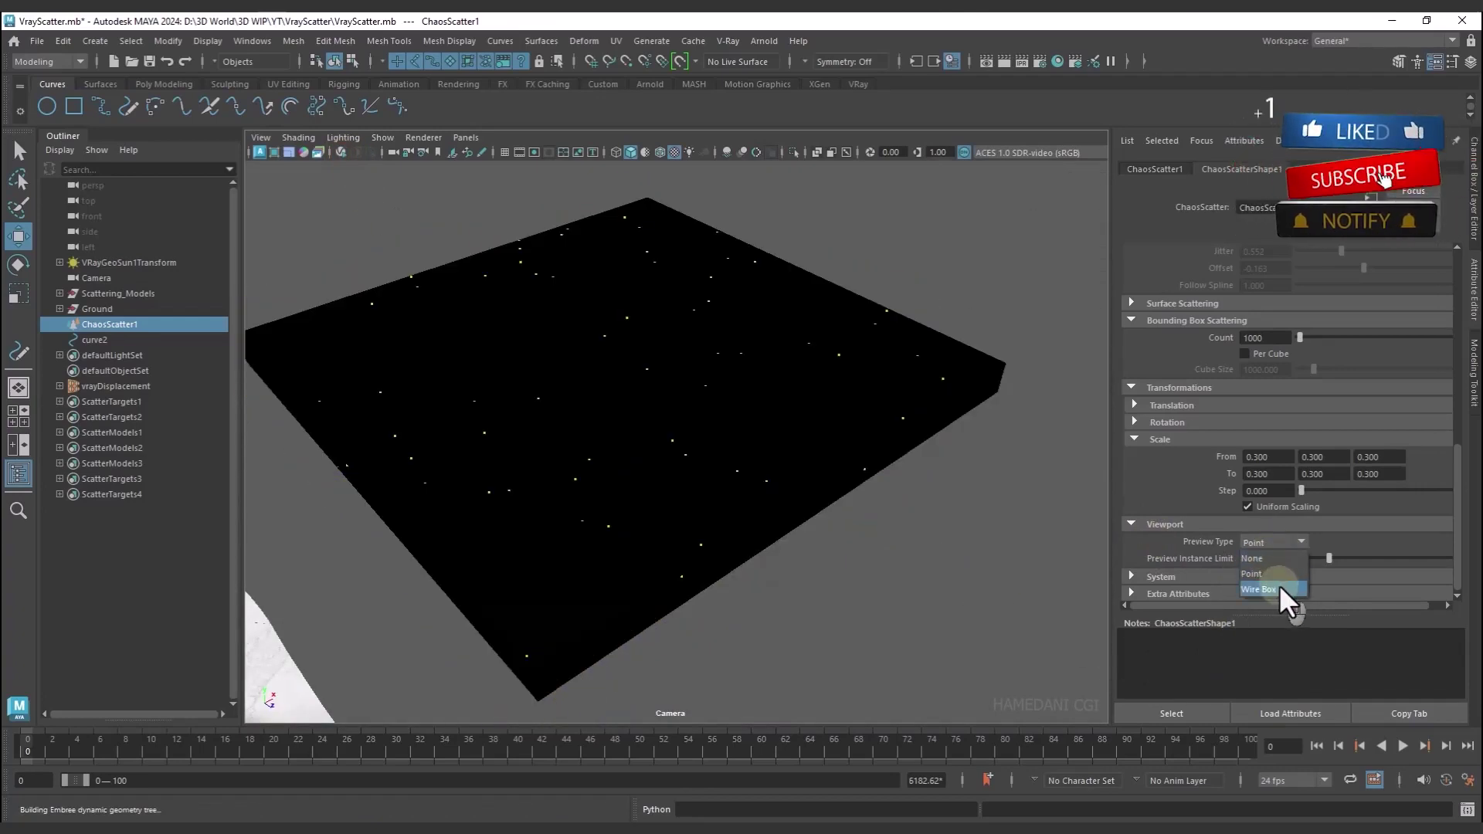
left_click(1260, 589)
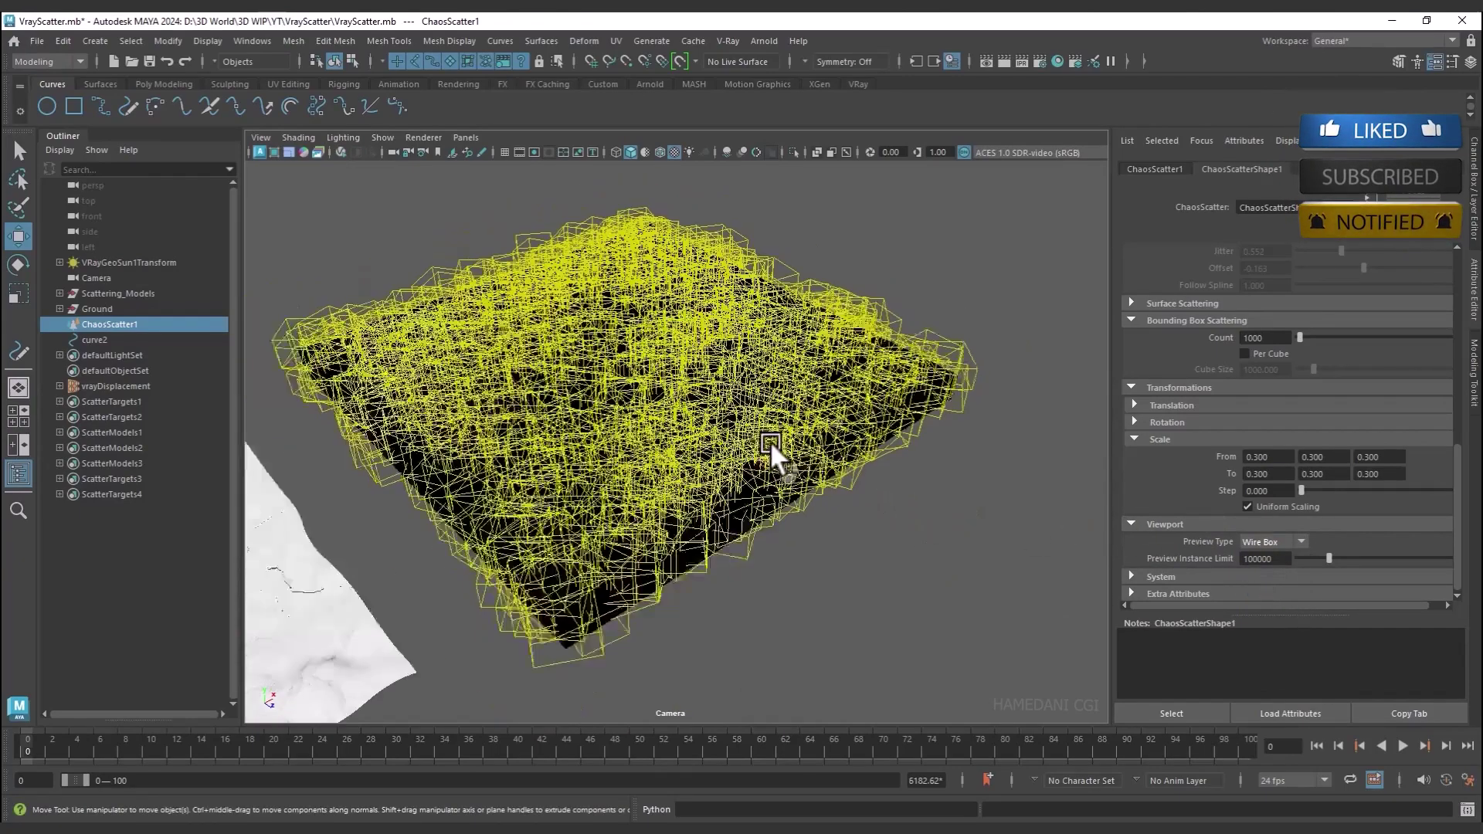
scroll(769, 441, "down", 3)
left_click_drag(777, 510, 737, 396, "alt")
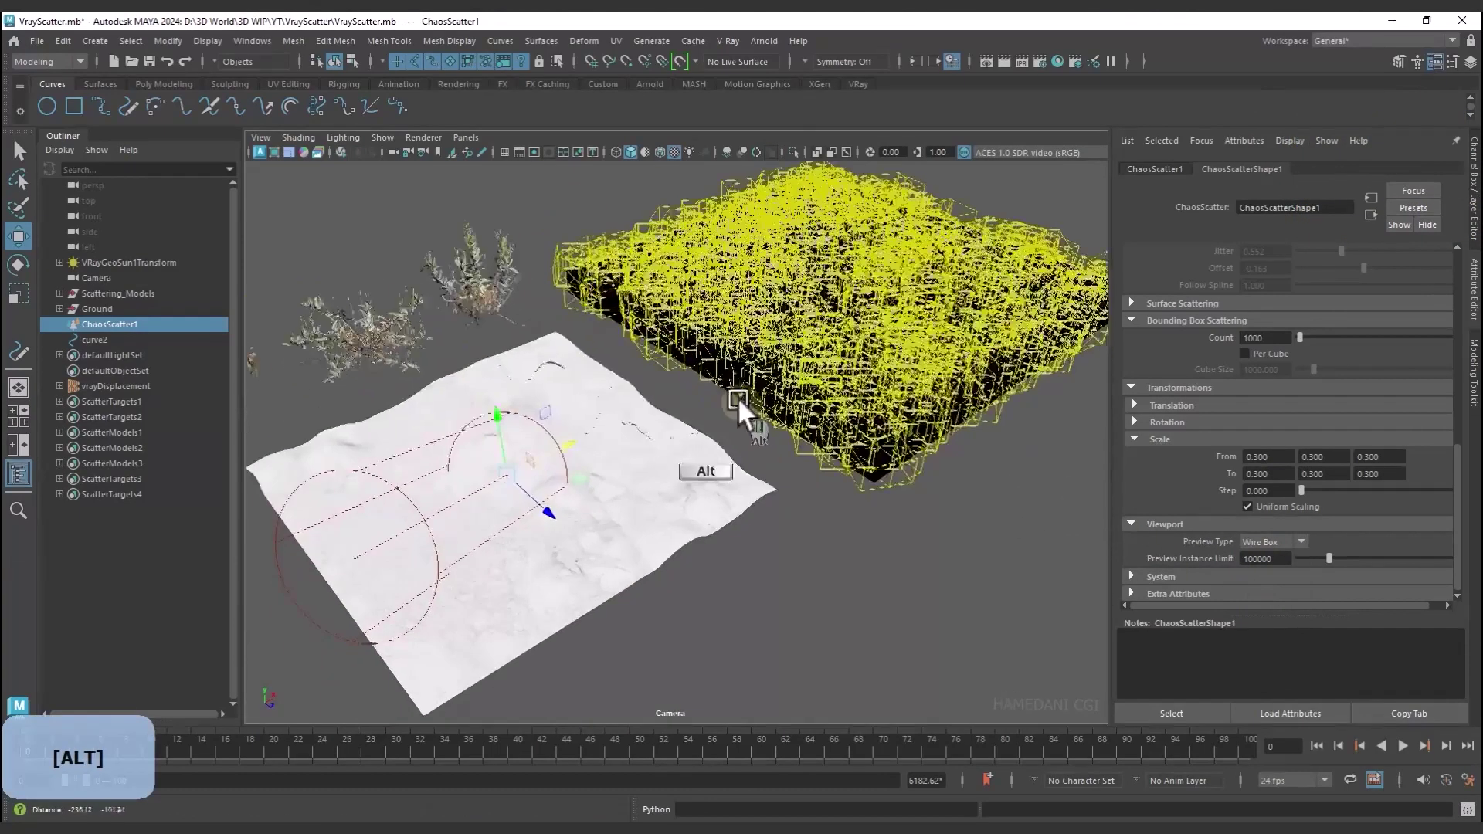
right_click_drag(738, 398, 710, 313, "alt")
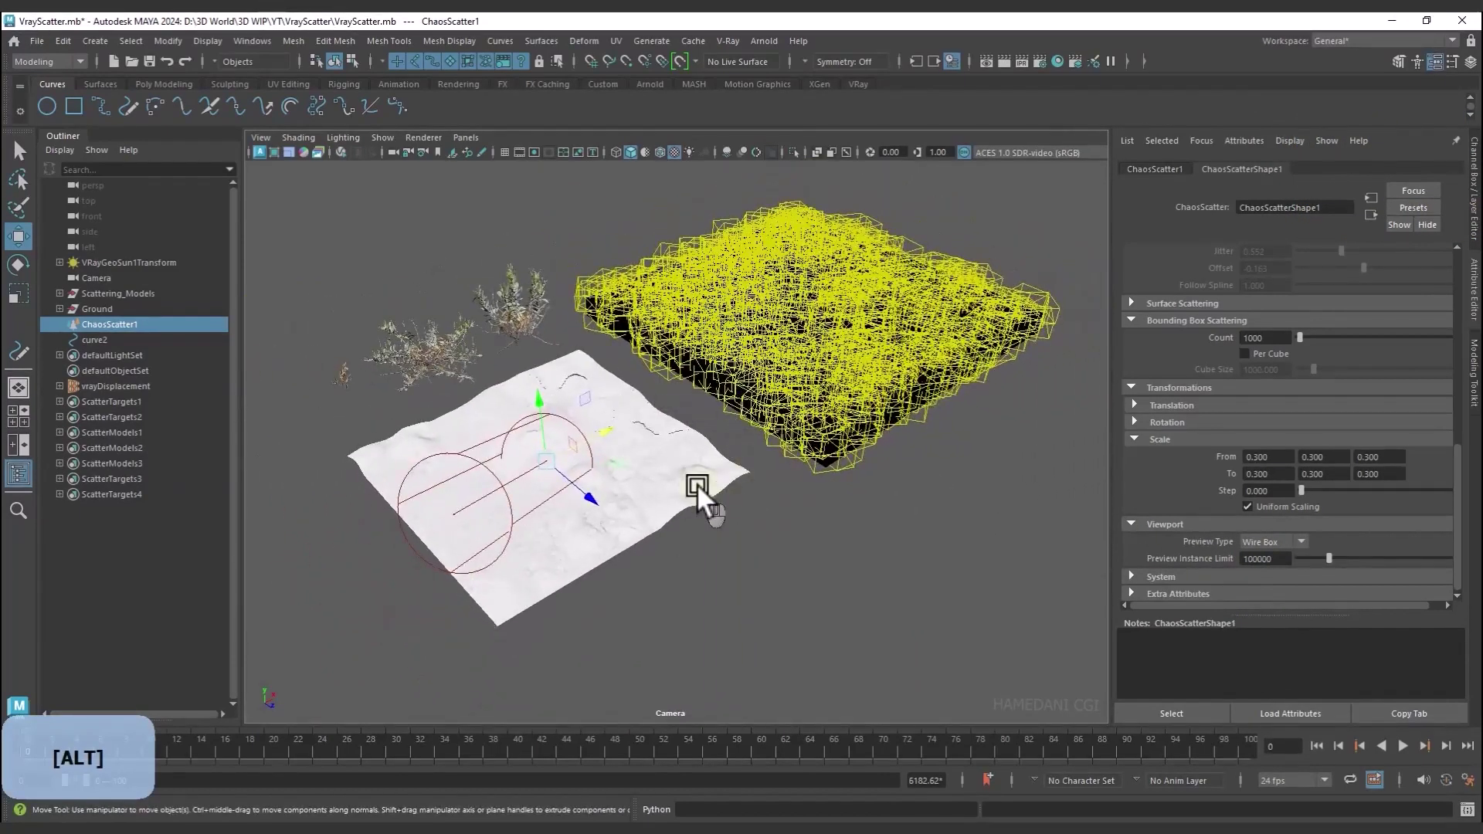